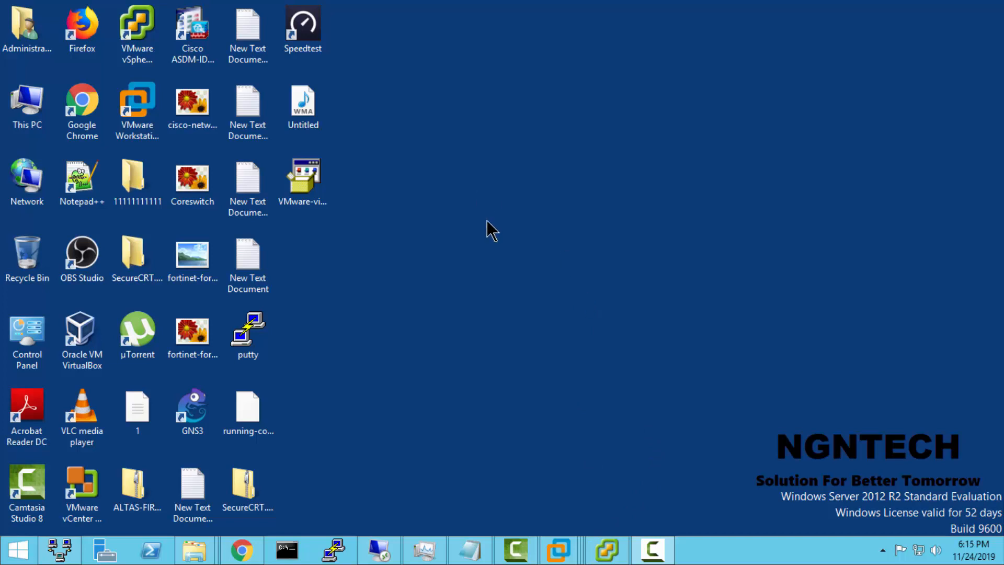
Step: Switch to the DC virtual machine in VMware Workstation, exit its BIOS setup saving changes, and boot from the installation disc
{"action": "mouse_move", "coordinate": [570, 549]}
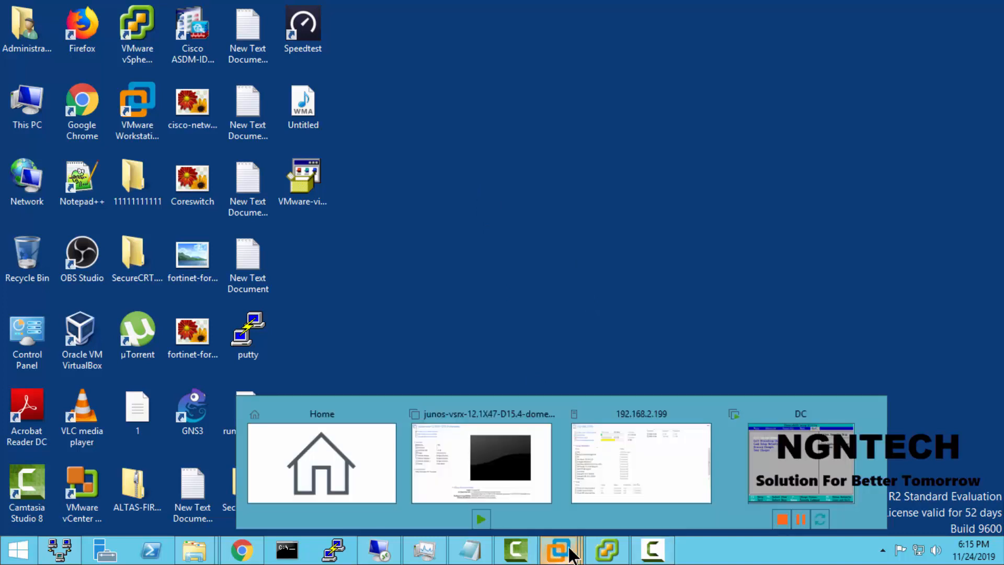
{"action": "left_click", "coordinate": [803, 462]}
{"action": "left_click", "coordinate": [572, 260]}
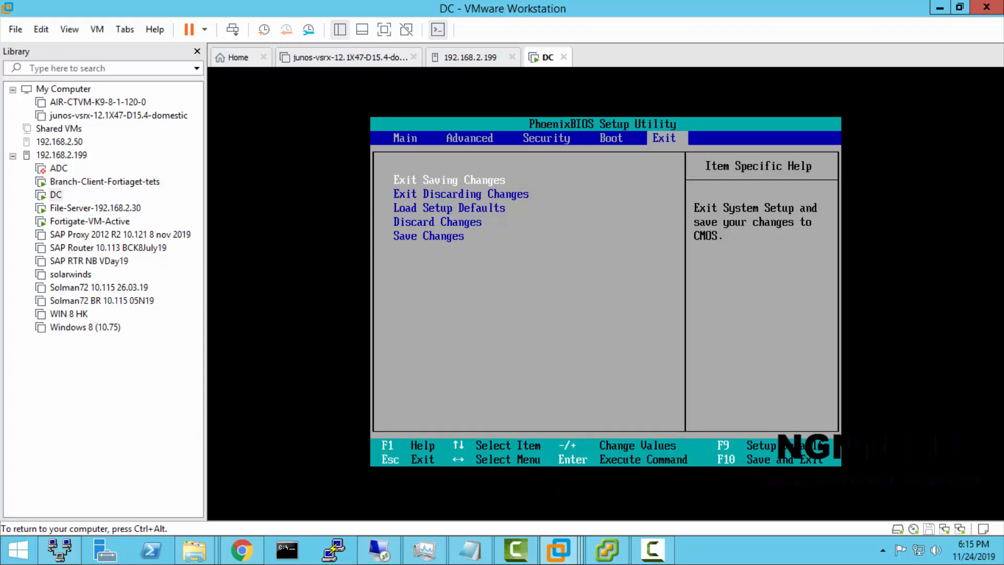
{"action": "key", "text": "Left"}
{"action": "key", "text": "Right"}
{"action": "key", "text": "Return"}
{"action": "key", "text": "Return"}
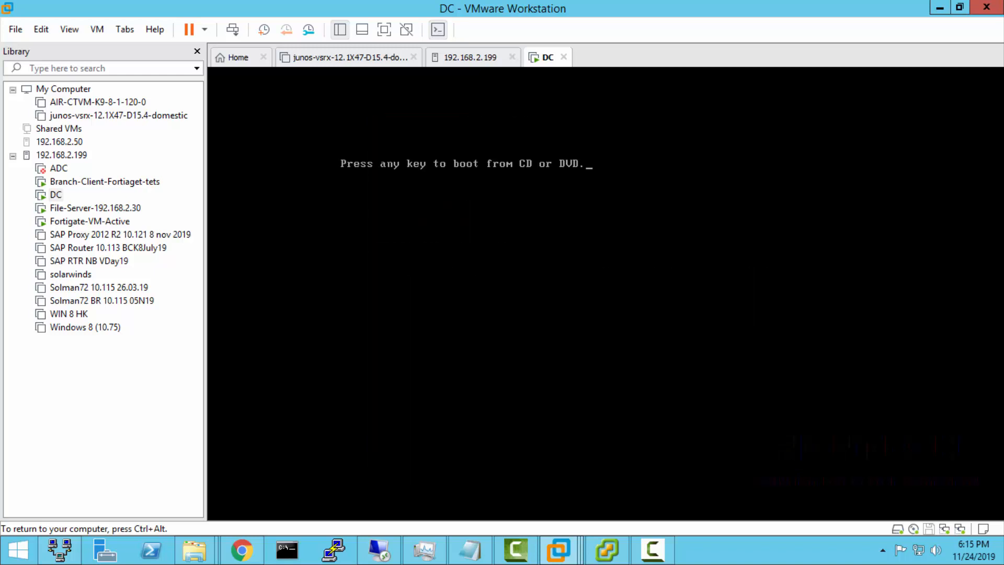
{"action": "key", "text": "Return"}
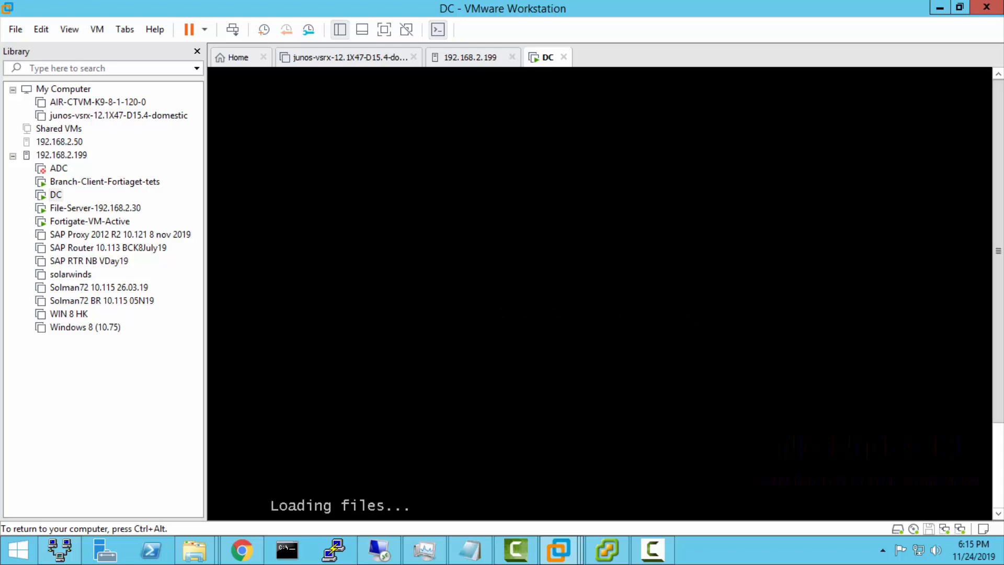
Step: Review the DC virtual machine's hardware settings and close them without changes
{"action": "key", "text": "ctrl+alt"}
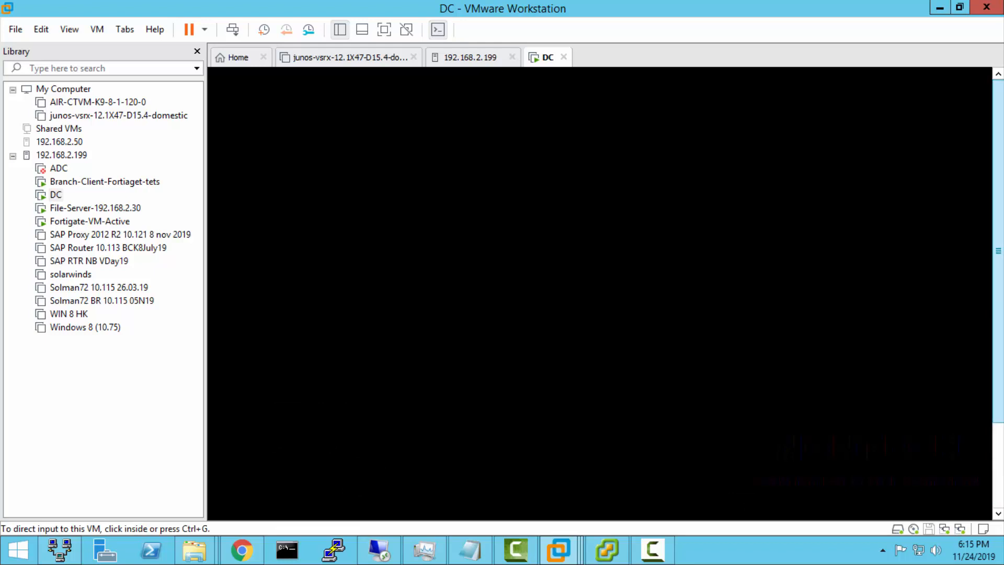
{"action": "left_click_drag", "start_coordinate": [1000, 314], "coordinate": [997, 446]}
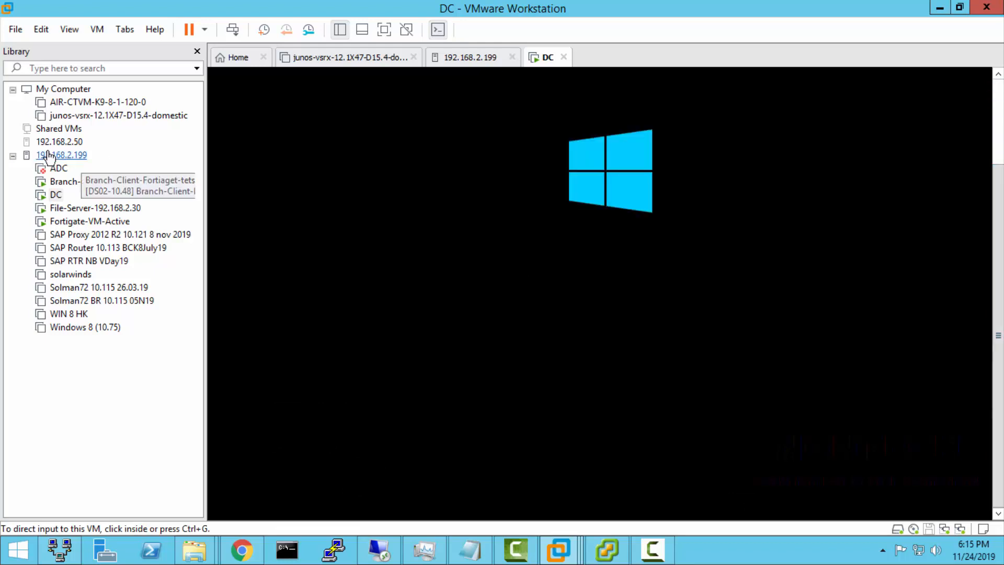
{"action": "right_click", "coordinate": [48, 199]}
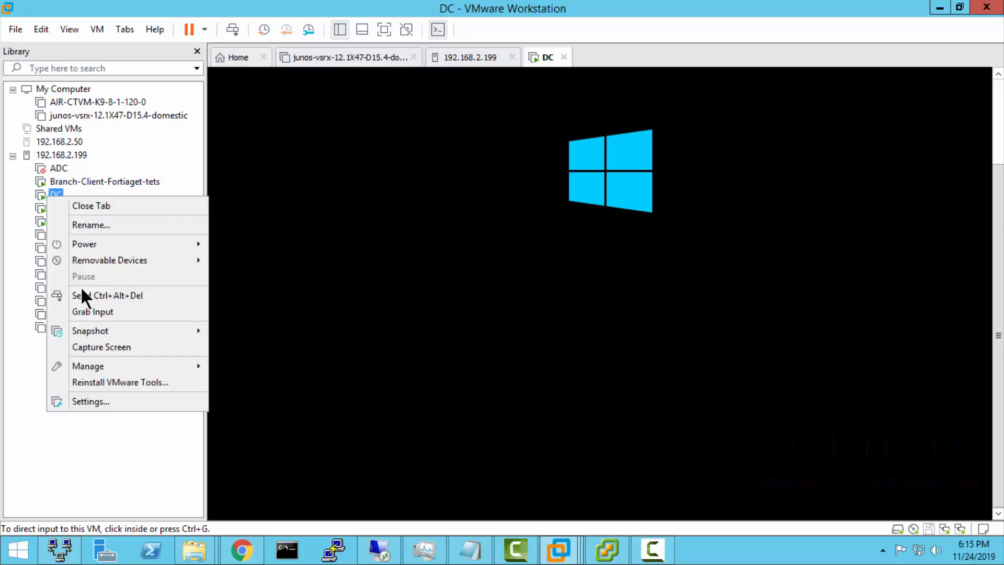
{"action": "left_click", "coordinate": [80, 398]}
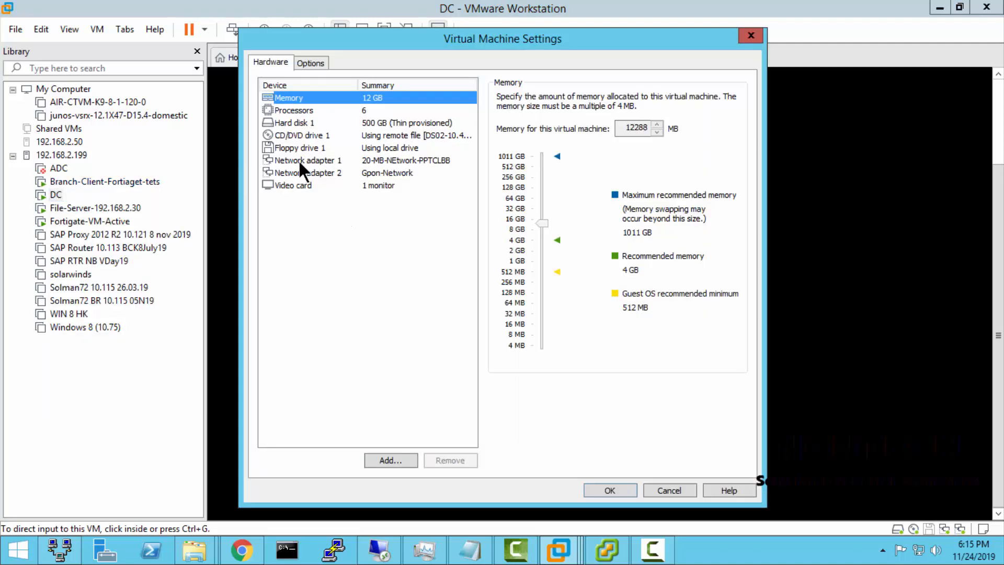
{"action": "left_click", "coordinate": [751, 35]}
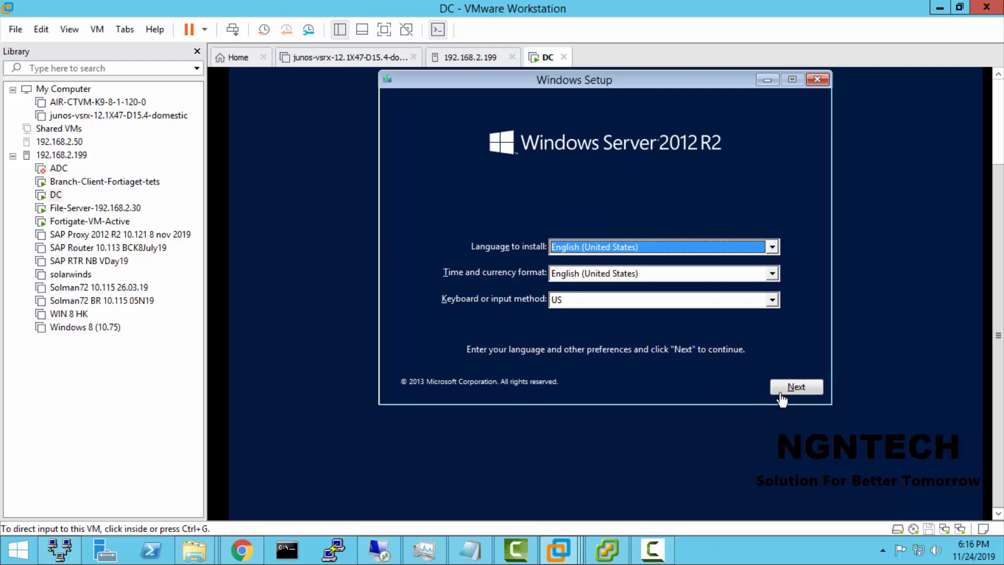
Step: Keep English (United States) and the US keyboard in Windows Setup and start the installation
{"action": "left_click", "coordinate": [720, 397]}
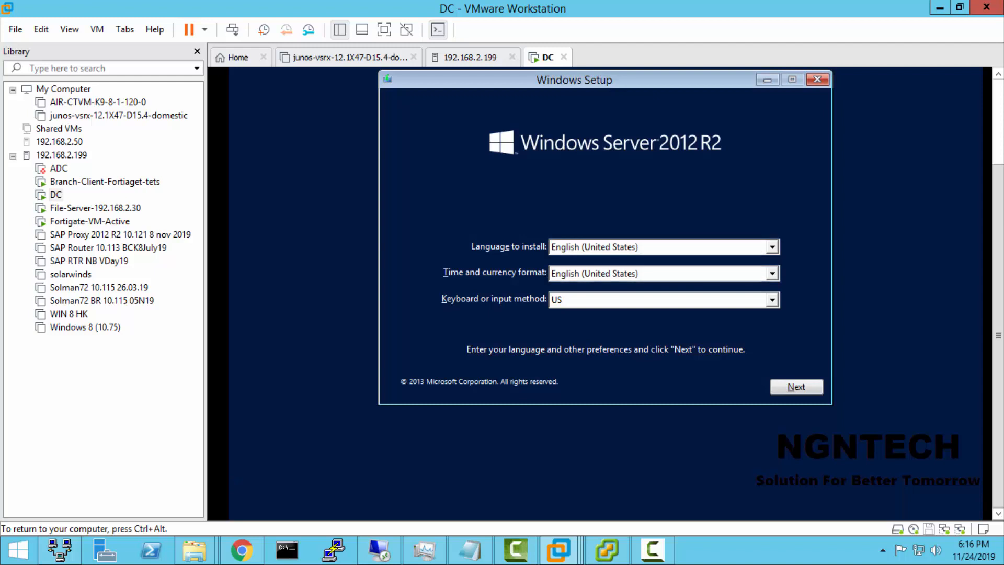
{"action": "key", "text": "Tab"}
{"action": "key", "text": "Tab"}
{"action": "key", "text": "Tab"}
{"action": "key", "text": "Tab"}
{"action": "key", "text": "Tab"}
{"action": "key", "text": "Tab"}
{"action": "key", "text": "Tab"}
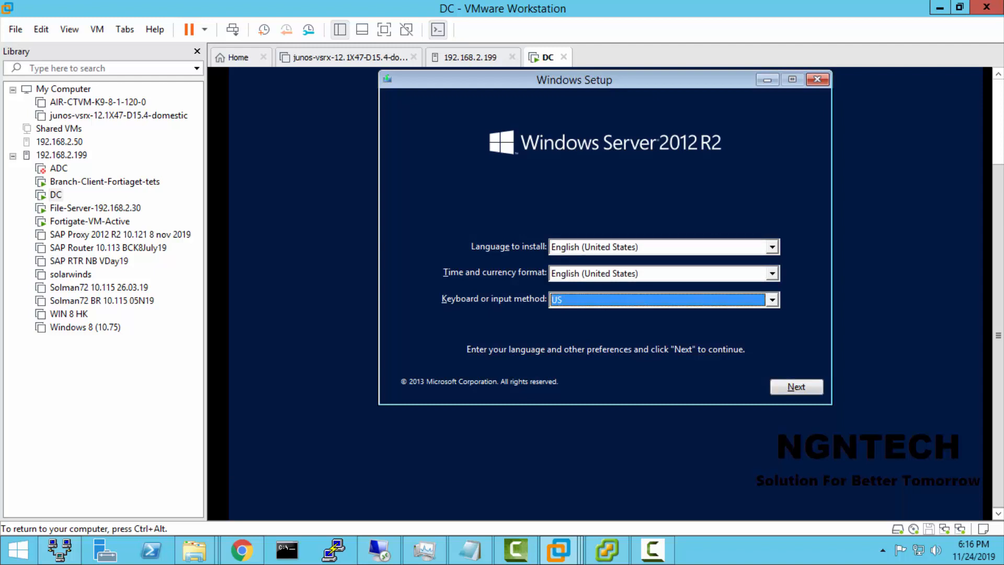
{"action": "key", "text": "Tab"}
{"action": "key", "text": "Tab"}
{"action": "key", "text": "Tab"}
{"action": "key", "text": "Tab"}
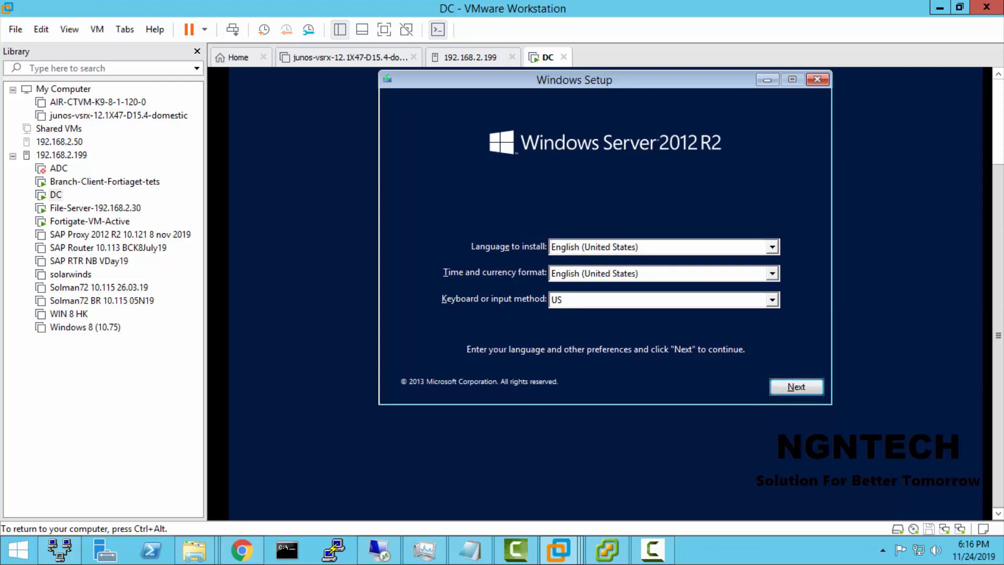
{"action": "key", "text": "Return"}
{"action": "key", "text": "Return"}
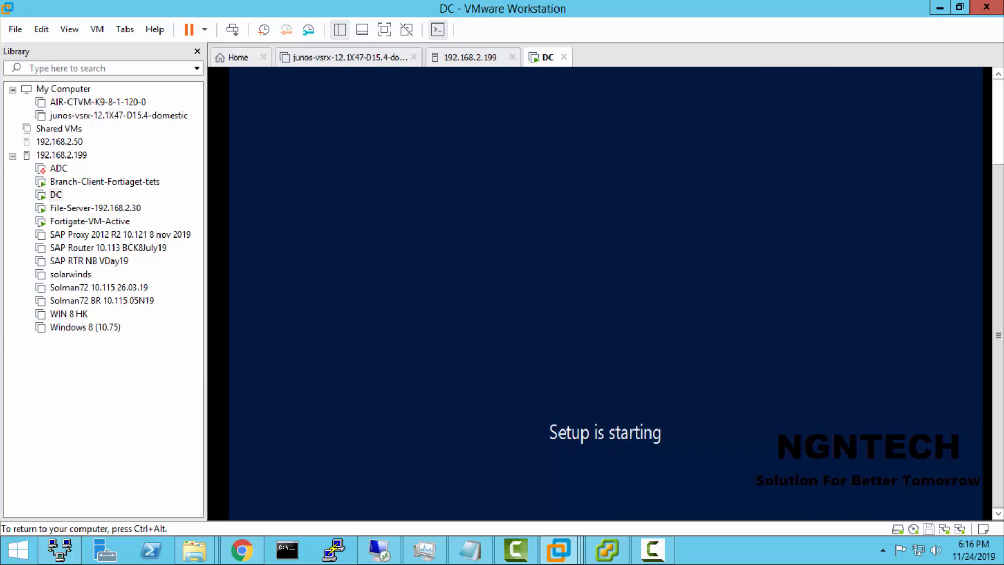
Step: Return to the DC console, look at the virtual machine's hardware settings again and cancel them
{"action": "mouse_move", "coordinate": [559, 549]}
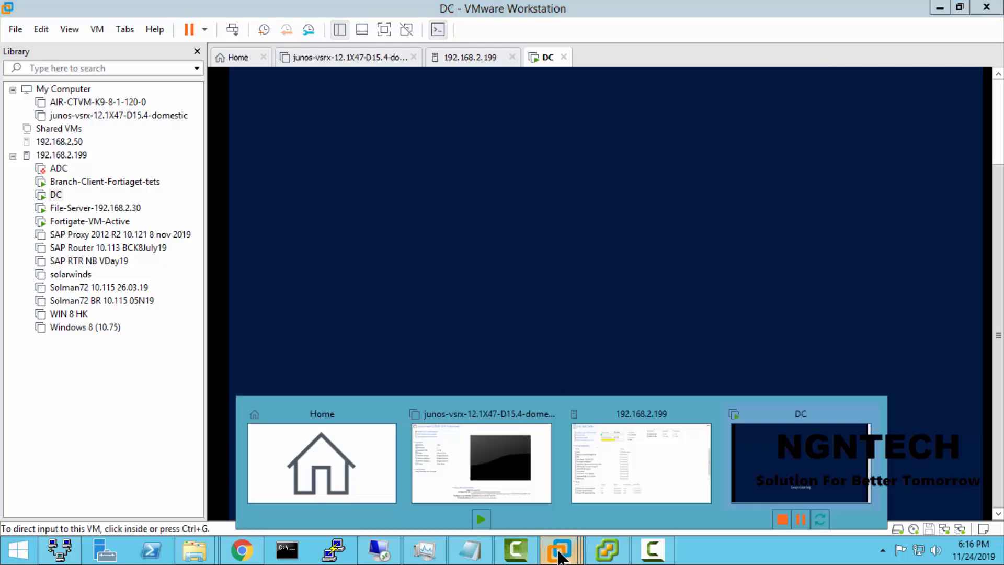
{"action": "left_click", "coordinate": [754, 458]}
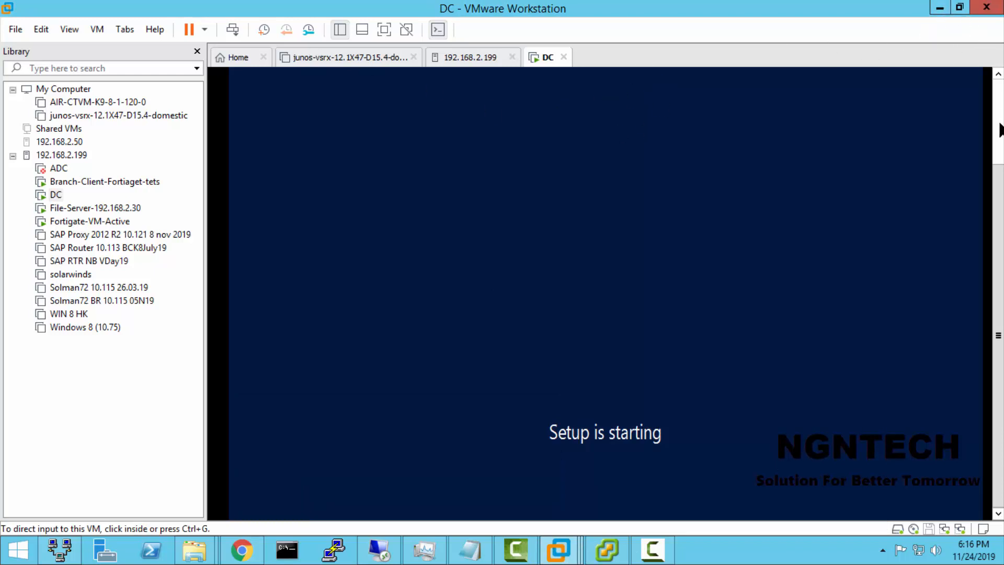
{"action": "left_click", "coordinate": [635, 291]}
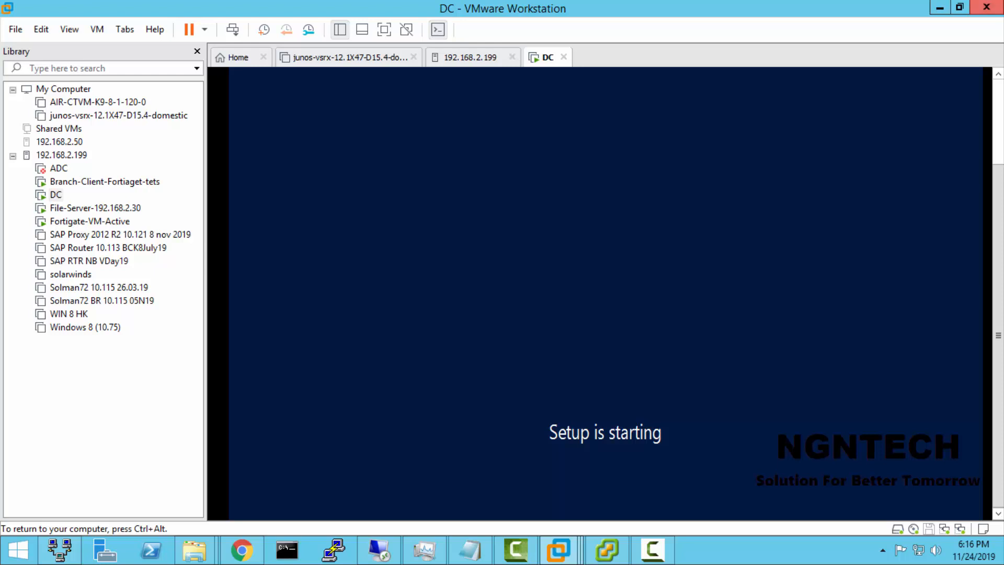
{"action": "right_click", "coordinate": [47, 195]}
{"action": "left_click", "coordinate": [86, 400]}
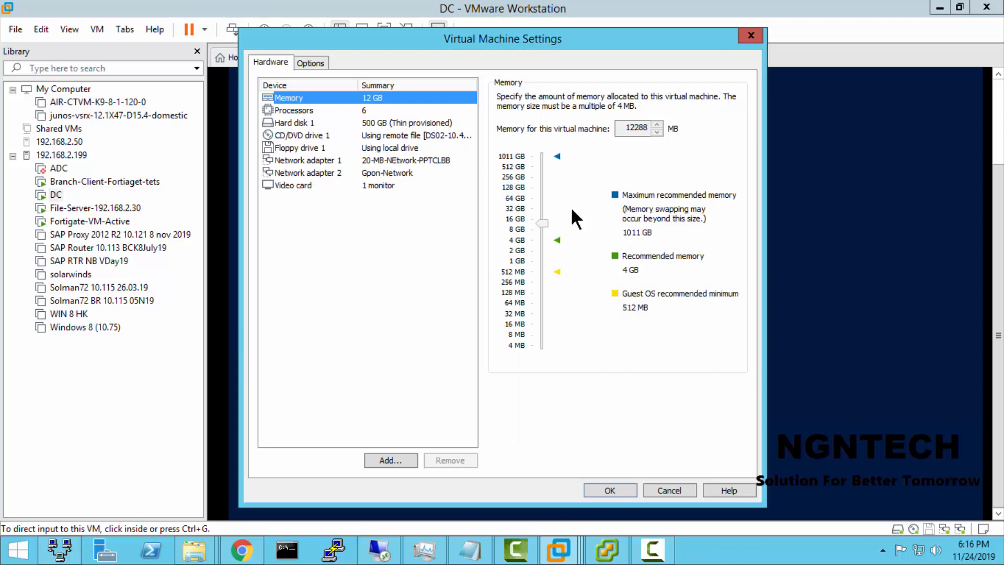
{"action": "left_click", "coordinate": [663, 487]}
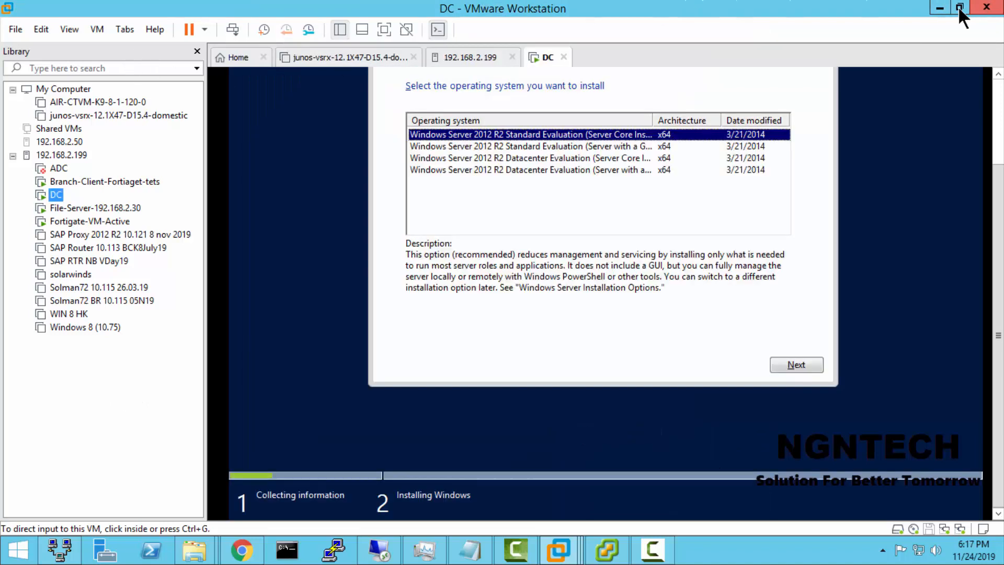
Step: Choose Windows Server 2012 R2 Standard Evaluation with a GUI as the operating system and accept the license terms
{"action": "left_click", "coordinate": [603, 170]}
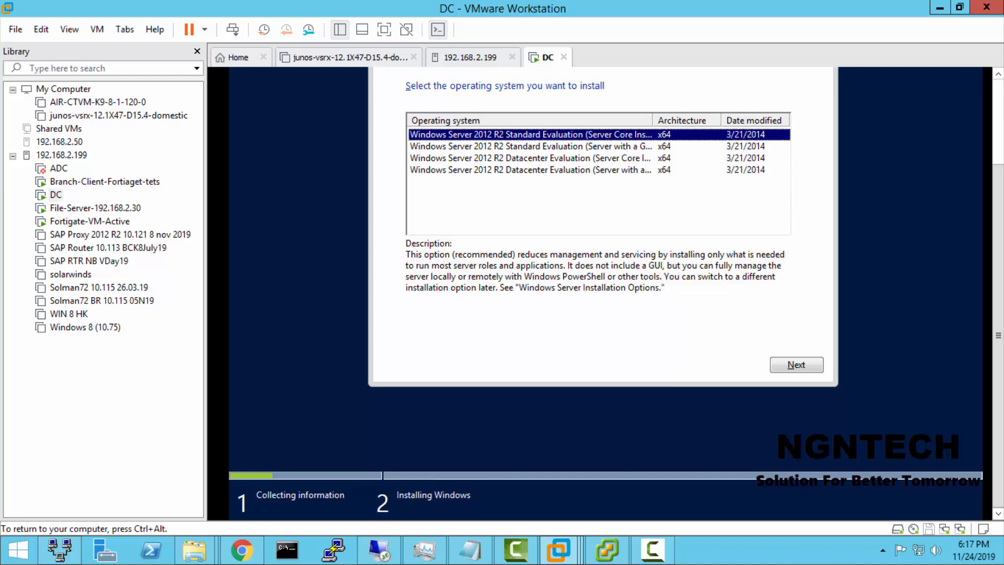
{"action": "left_click", "coordinate": [581, 147]}
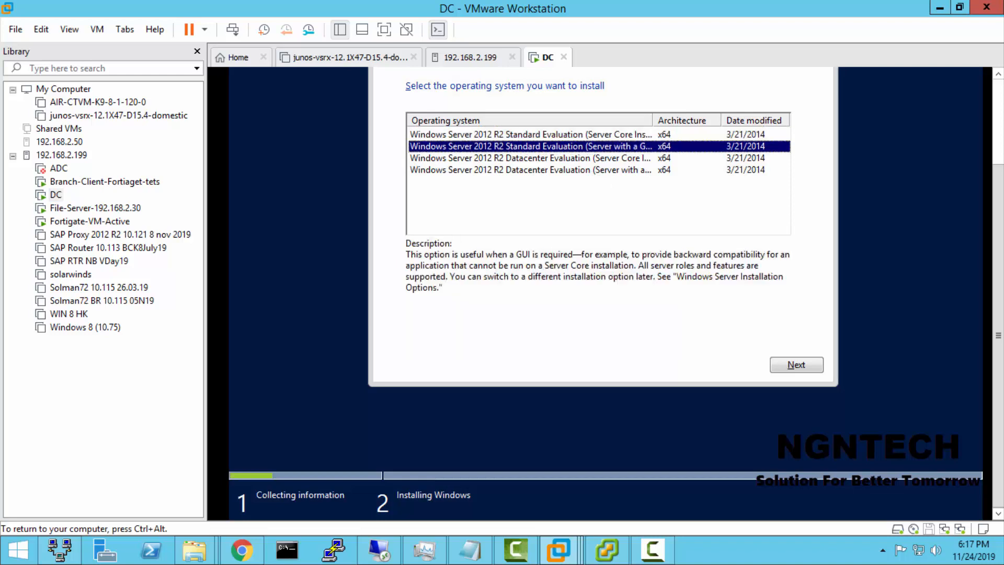
{"action": "key", "text": "Tab"}
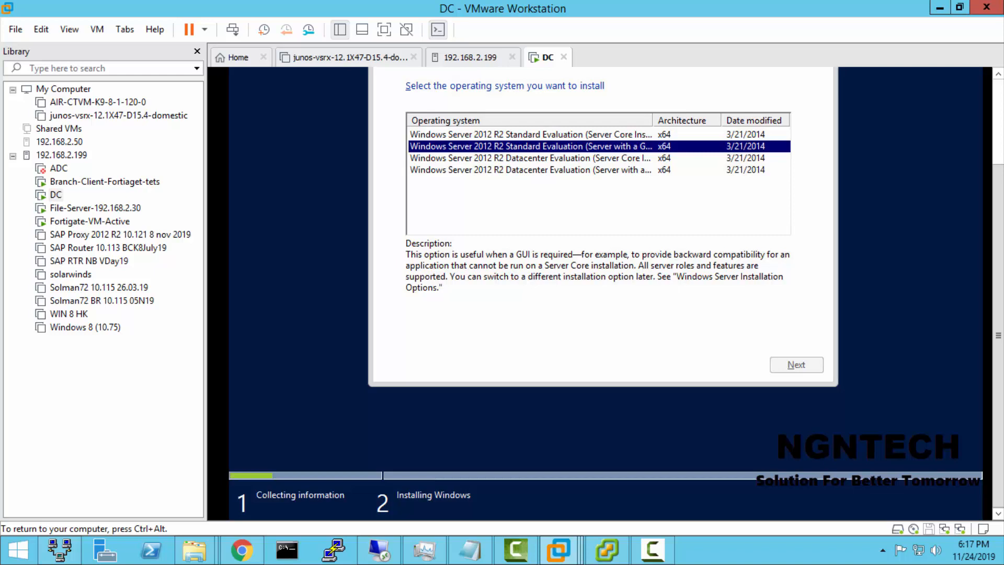
{"action": "left_click", "coordinate": [411, 330]}
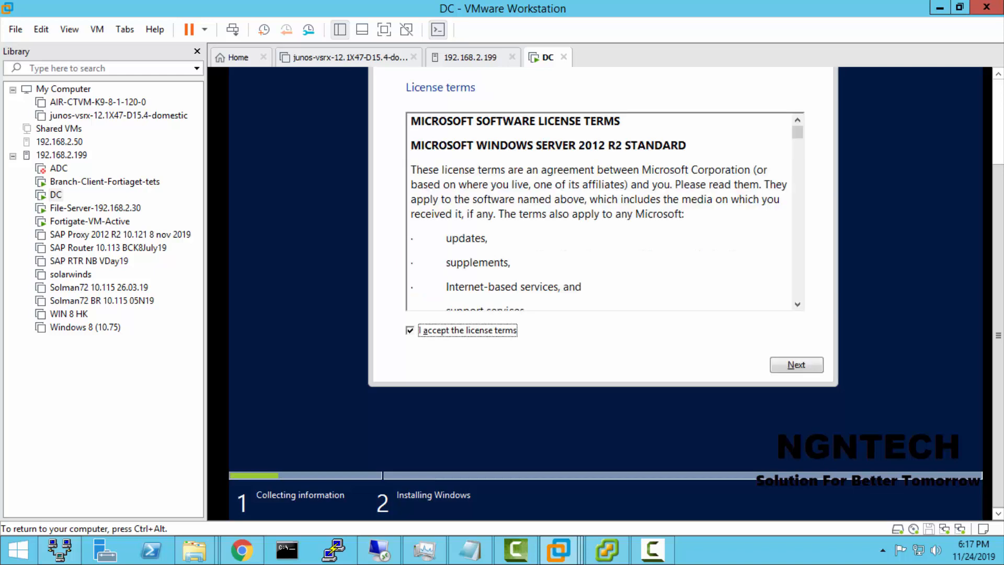
{"action": "left_click", "coordinate": [797, 365]}
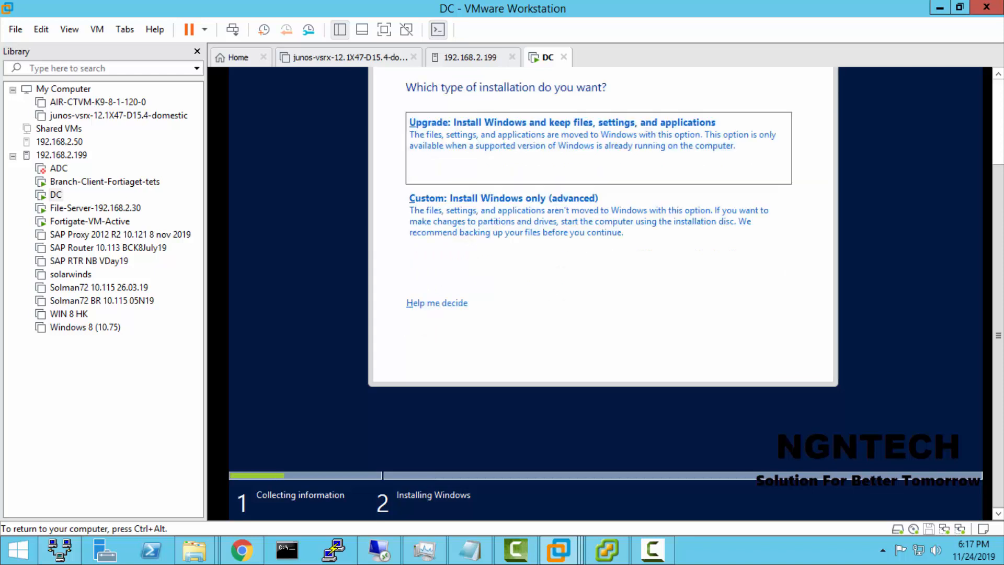
Step: Choose the Custom installation type and delete Drive 0 Partition 2
{"action": "key", "text": "Down"}
{"action": "key", "text": "Return"}
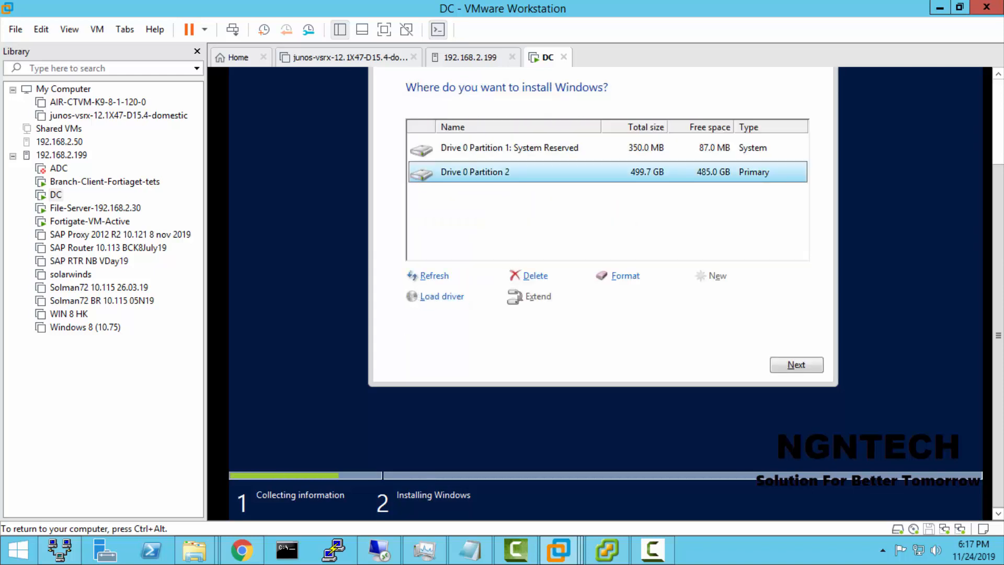
{"action": "key", "text": "Tab"}
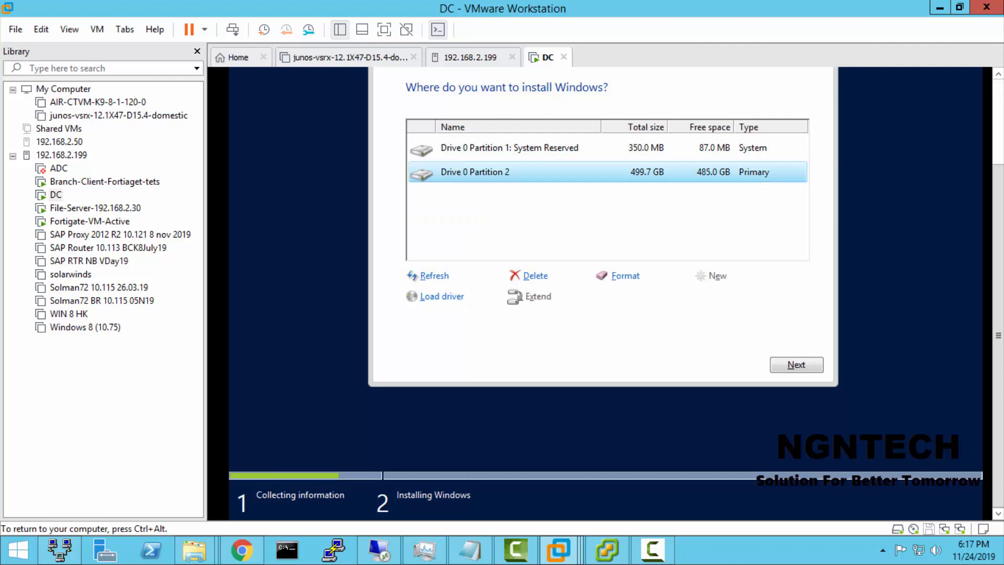
{"action": "key", "text": "Tab"}
{"action": "key", "text": "Return"}
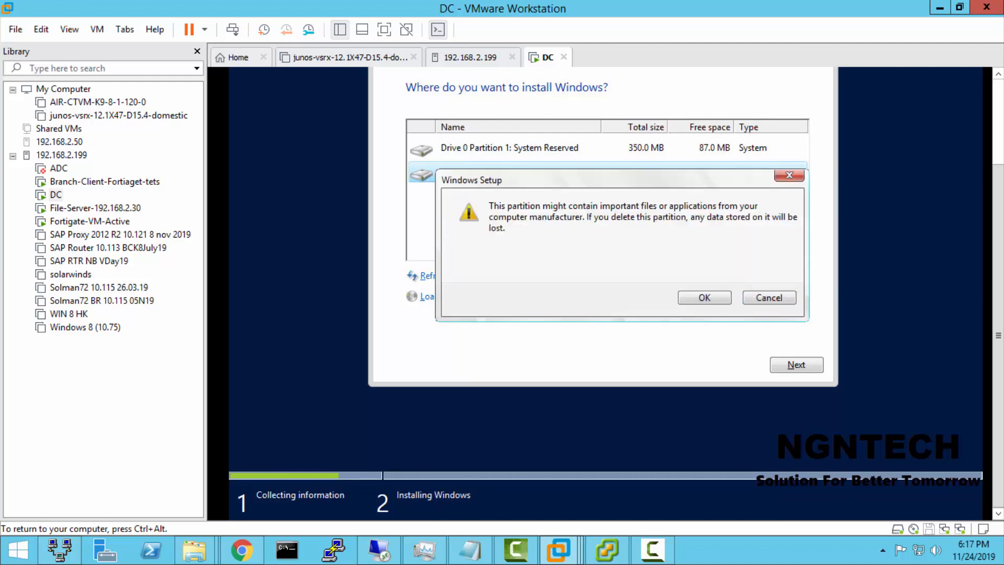
{"action": "key", "text": "Return"}
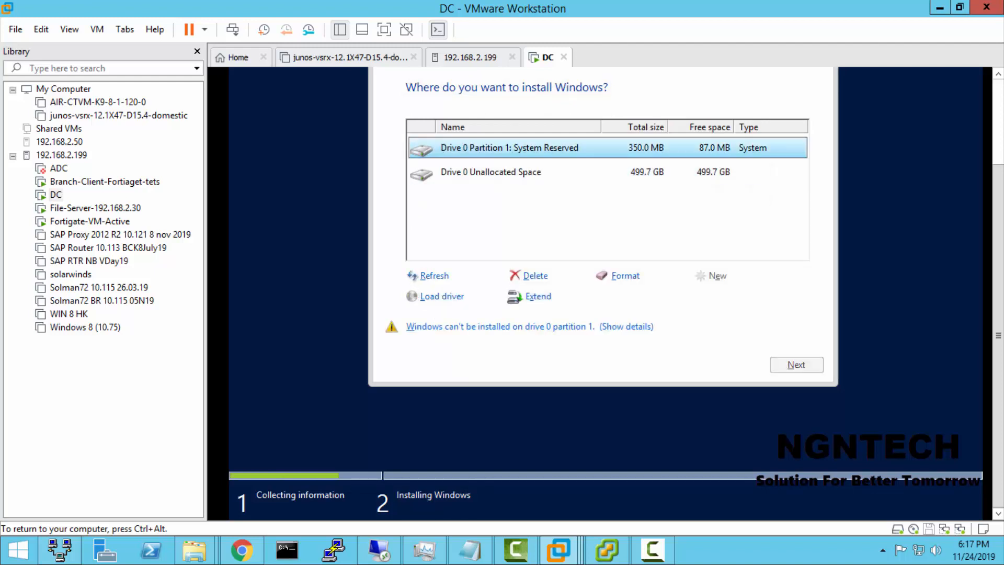
Step: Delete the System Reserved partition on Drive 0 and start installing Windows on the drive
{"action": "key", "text": "Tab"}
{"action": "key", "text": "Tab"}
{"action": "key", "text": "Return"}
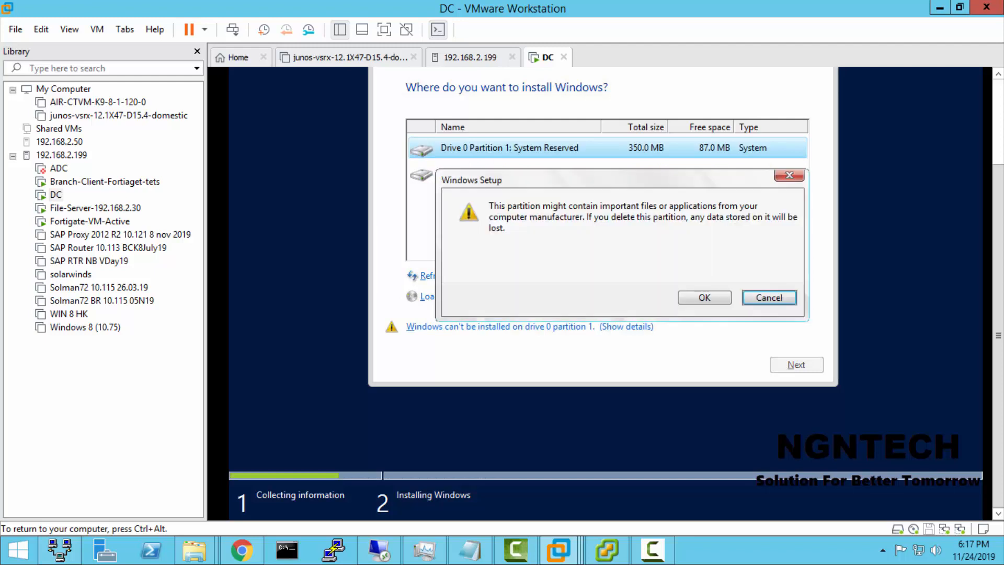
{"action": "key", "text": "Return"}
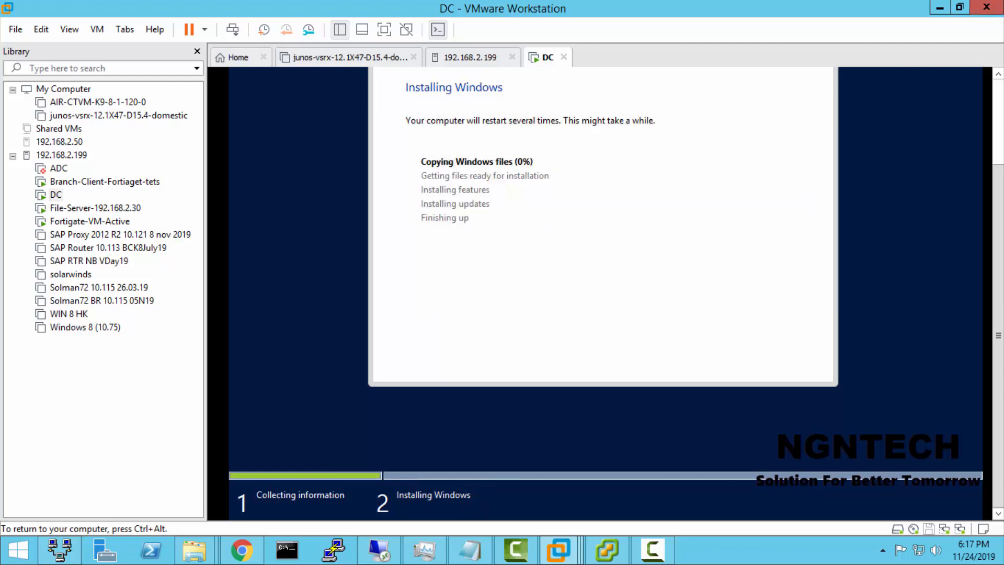
Step: Release input from the DC console, view the installation progress, and show the host desktop
{"action": "key", "text": "ctrl+alt"}
{"action": "scroll", "coordinate": [573, 399], "scroll_direction": "up", "scroll_amount": 3}
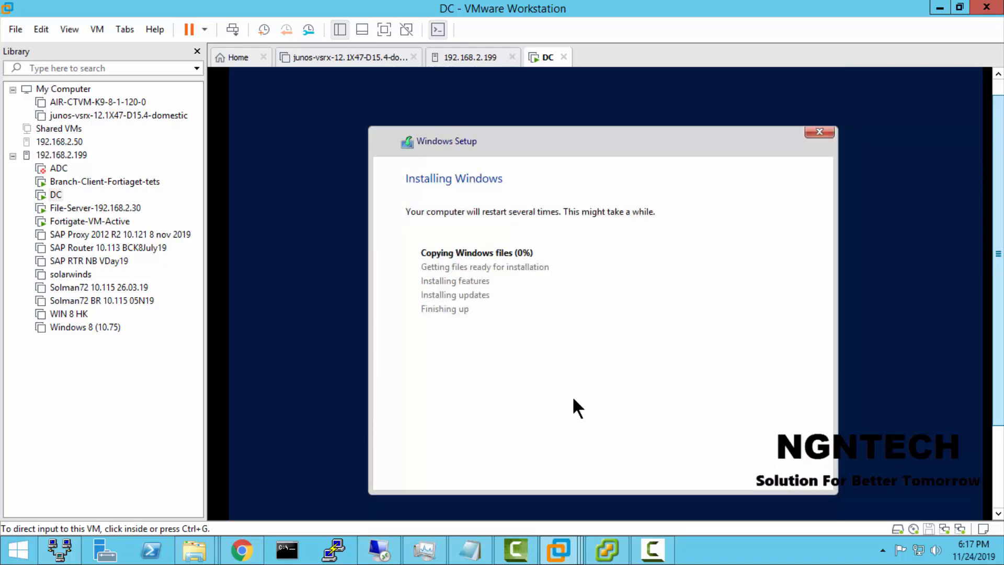
{"action": "key", "text": "super+d"}
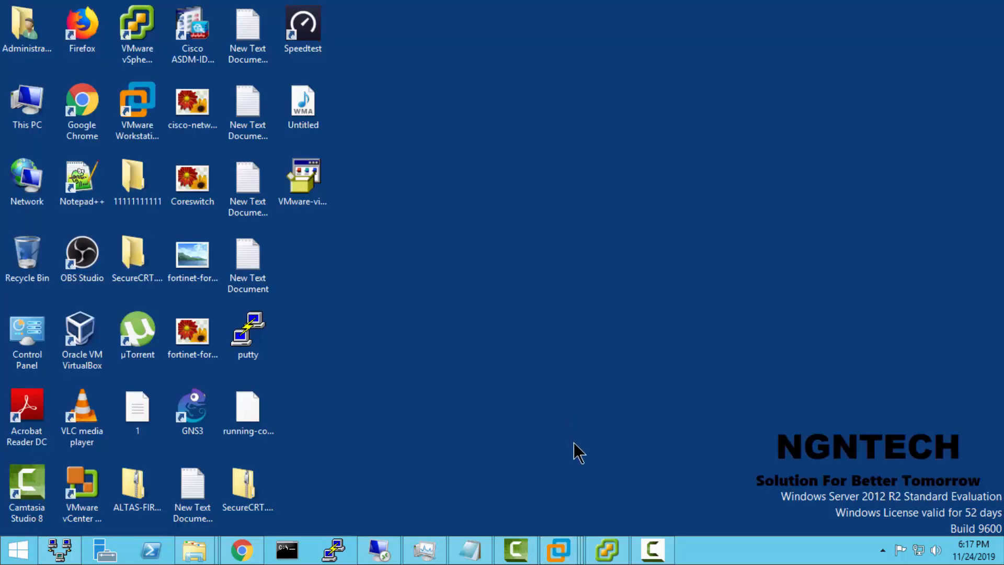
Step: Check the Windows installation progress in VMware Workstation, minimize it, and switch to the DC console in the vSphere Client
{"action": "mouse_move", "coordinate": [558, 547]}
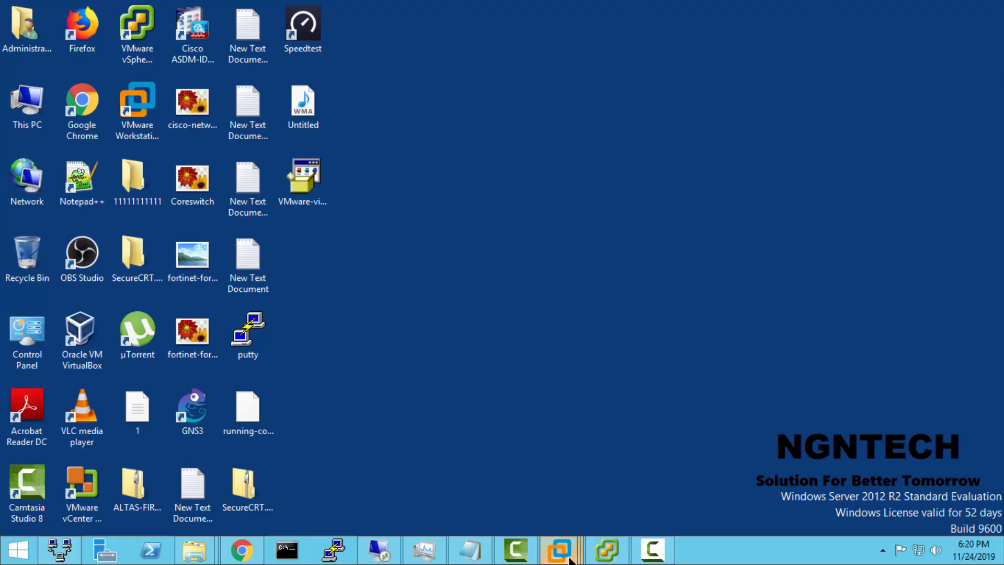
{"action": "mouse_move", "coordinate": [559, 547]}
{"action": "left_click", "coordinate": [758, 461]}
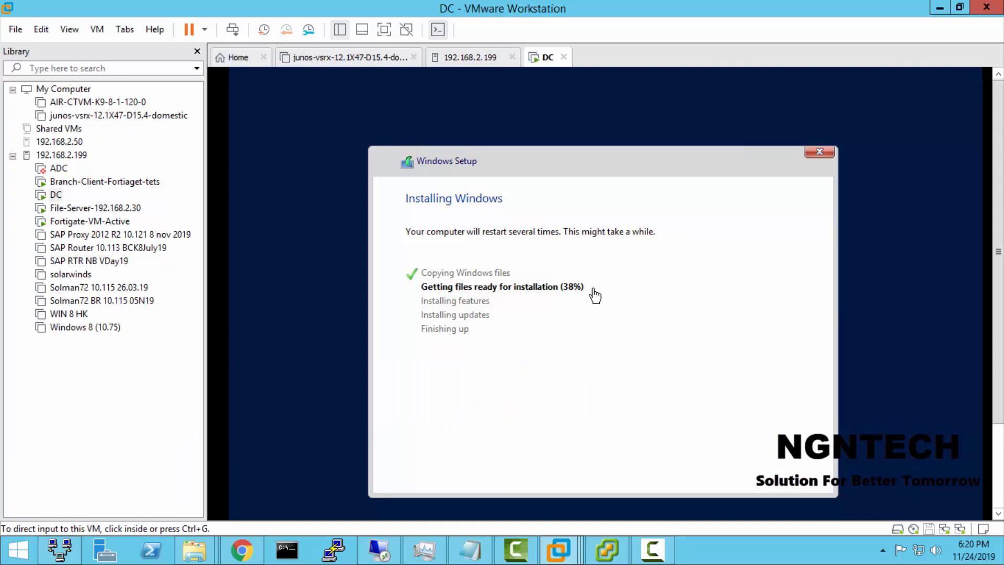
{"action": "left_click", "coordinate": [937, 7]}
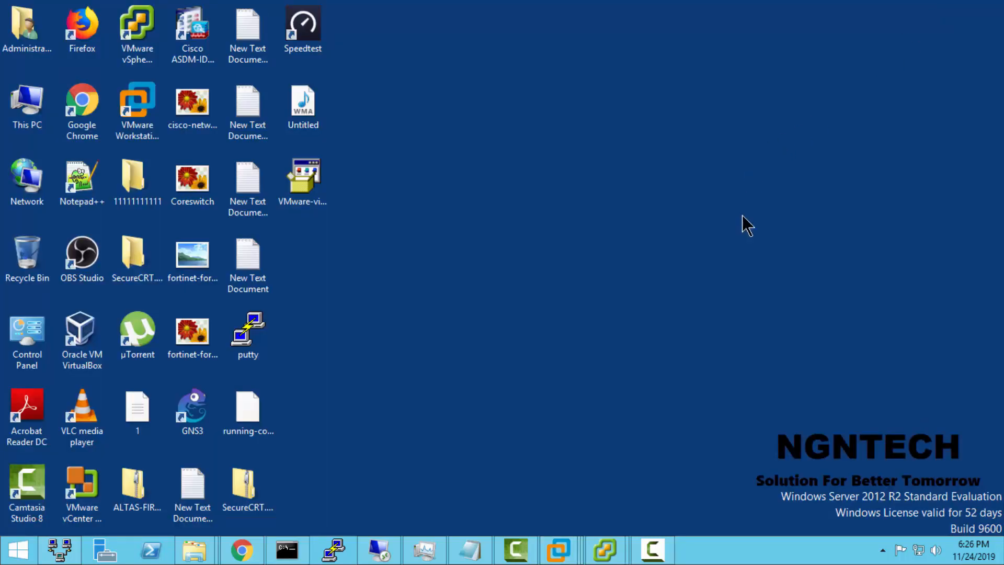
{"action": "mouse_move", "coordinate": [602, 552]}
{"action": "left_click", "coordinate": [727, 476]}
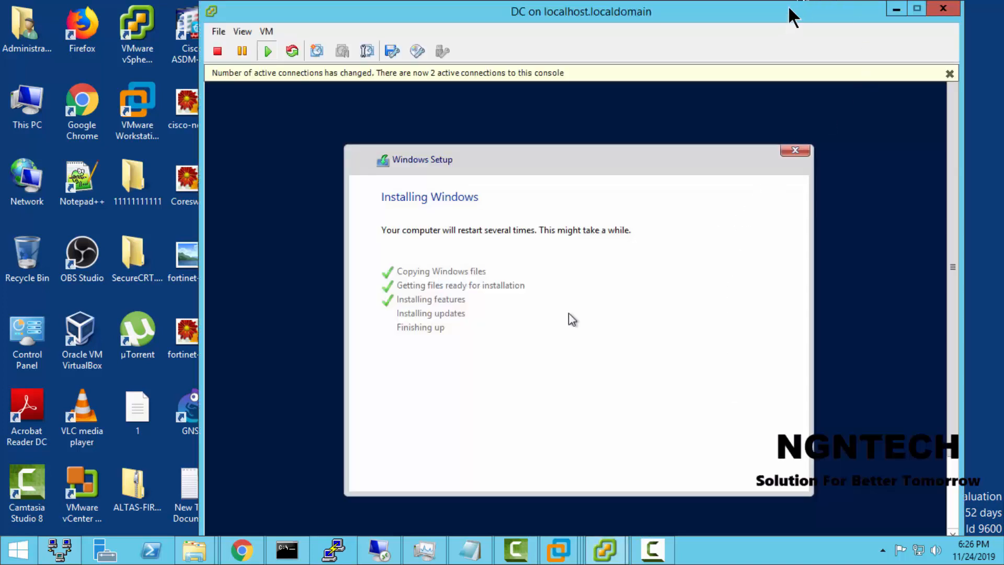
Step: Reposition the DC console window and check the Windows Setup installation progress
{"action": "left_click_drag", "start_coordinate": [779, 6], "coordinate": [777, 6]}
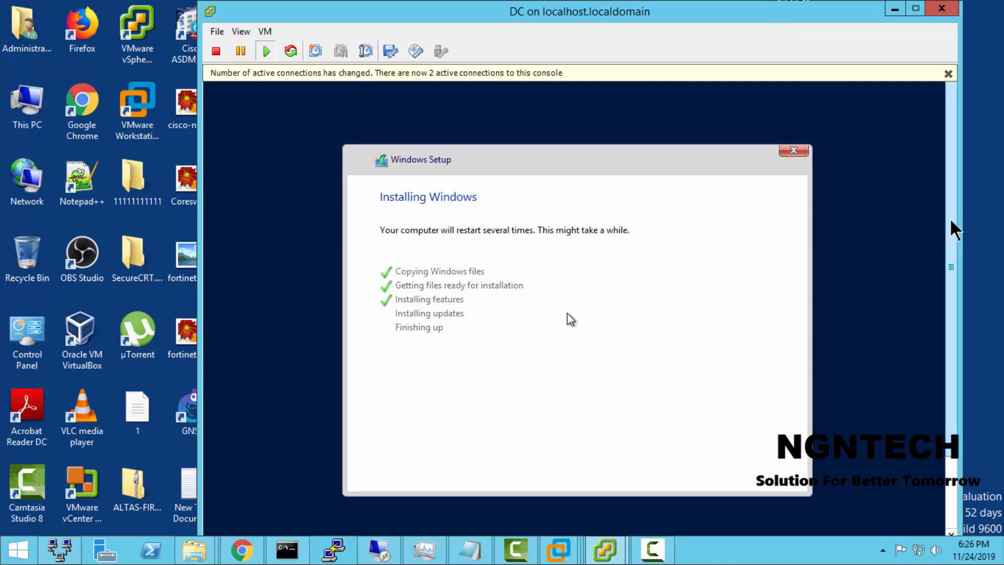
{"action": "scroll", "coordinate": [858, 209], "scroll_direction": "down", "scroll_amount": 3}
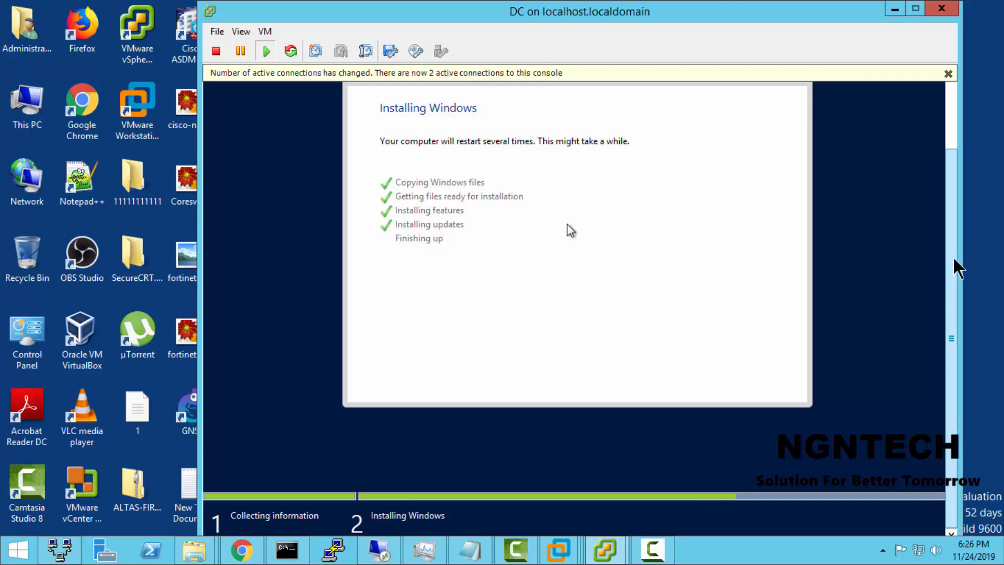
{"action": "left_click_drag", "start_coordinate": [831, 15], "coordinate": [810, 11]}
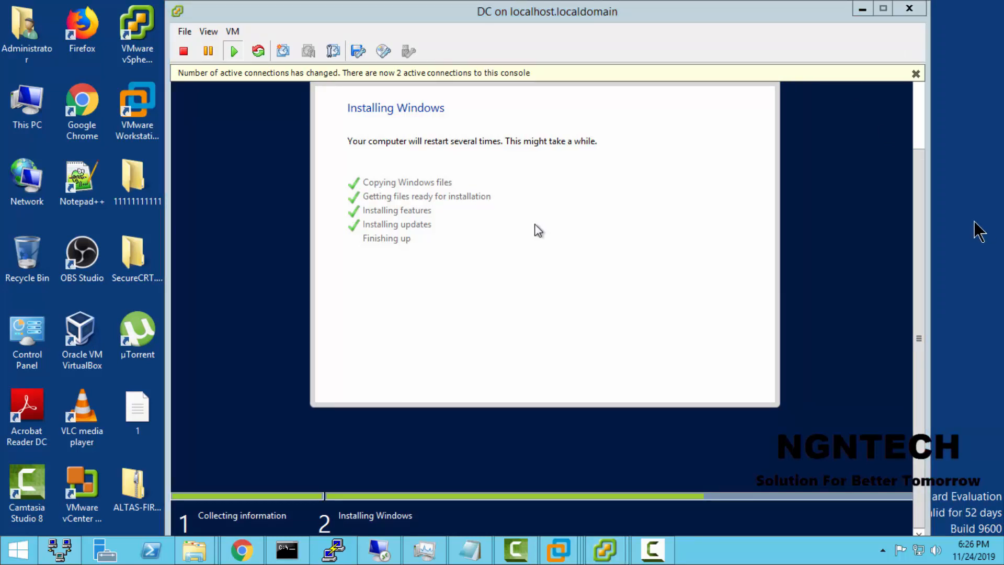
{"action": "left_click_drag", "start_coordinate": [822, 18], "coordinate": [683, 21]}
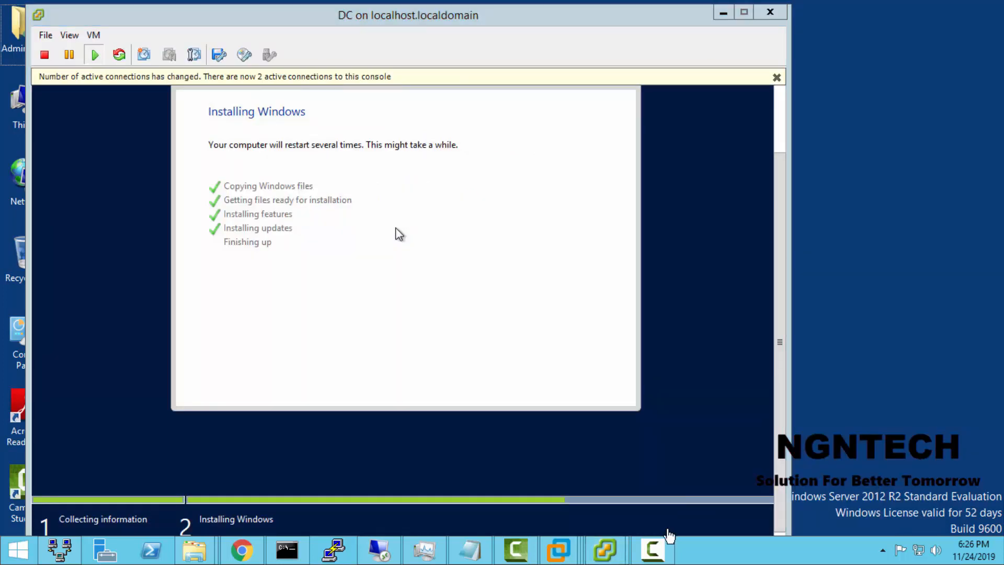
{"action": "mouse_move", "coordinate": [660, 550]}
{"action": "left_click", "coordinate": [656, 519]}
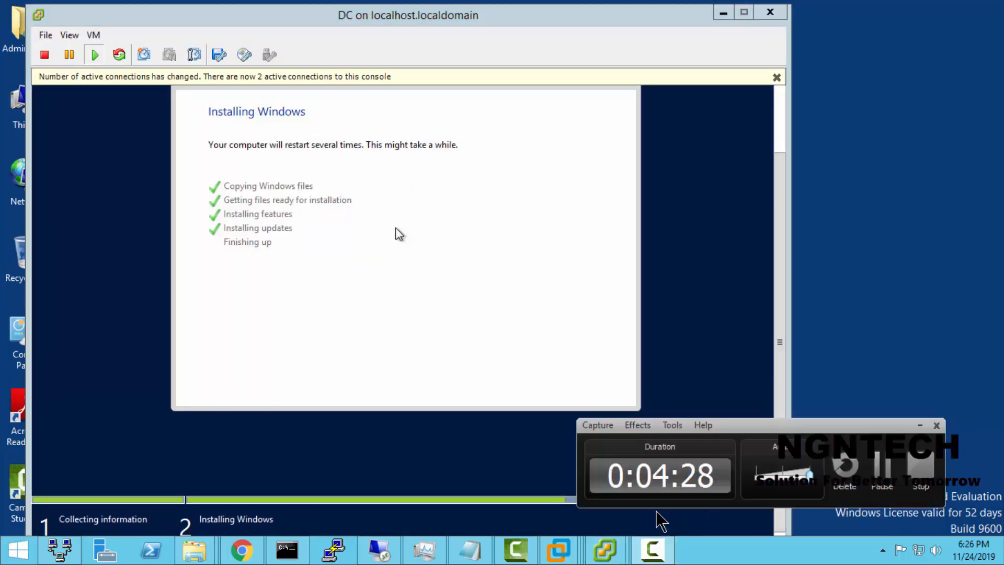
{"action": "left_click", "coordinate": [662, 548]}
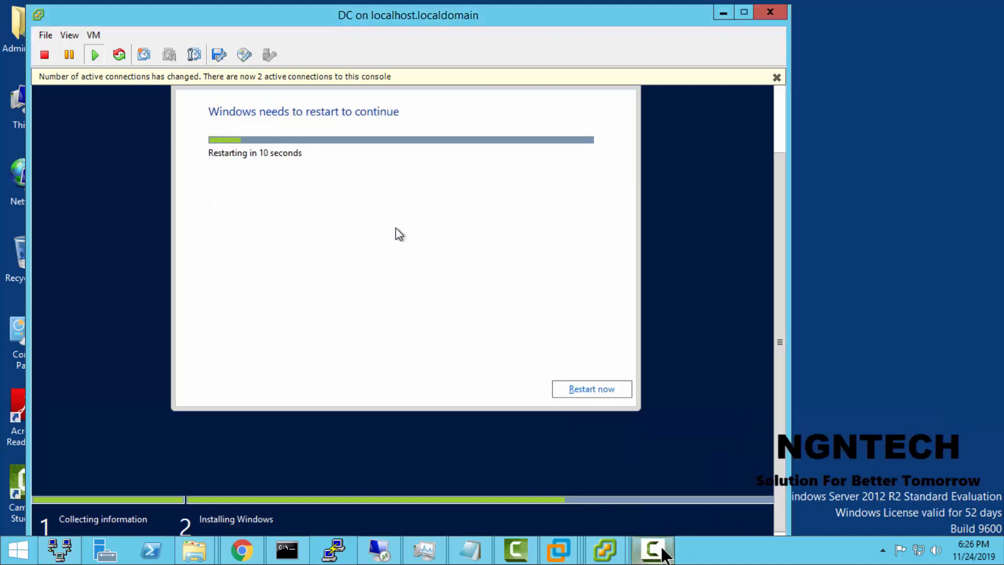
{"action": "left_click", "coordinate": [662, 548]}
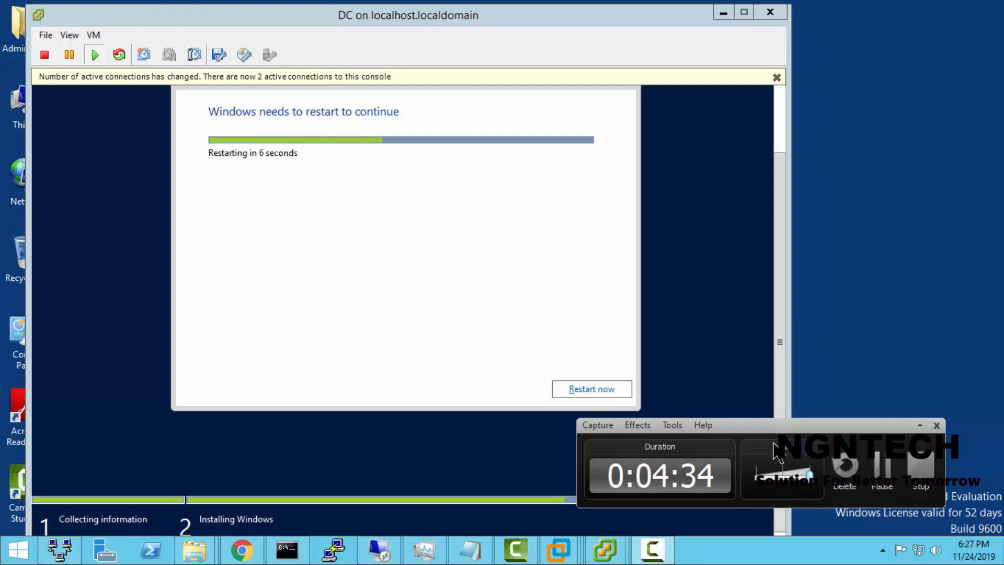
{"action": "left_click", "coordinate": [921, 426]}
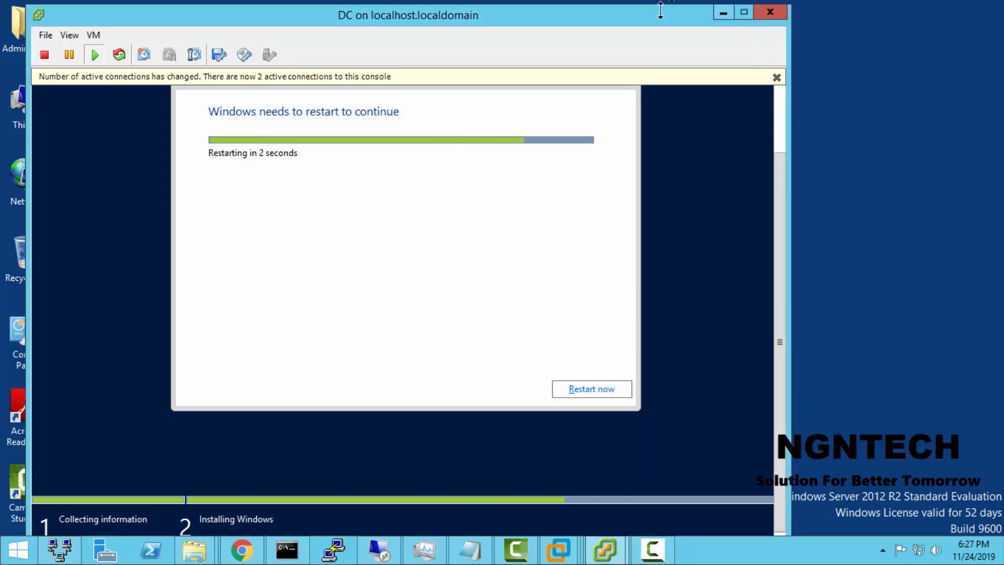
Step: Reposition the DC console, dismiss its active connections notice, and minimize the console during the restart
{"action": "left_click_drag", "start_coordinate": [659, 10], "coordinate": [726, 8]}
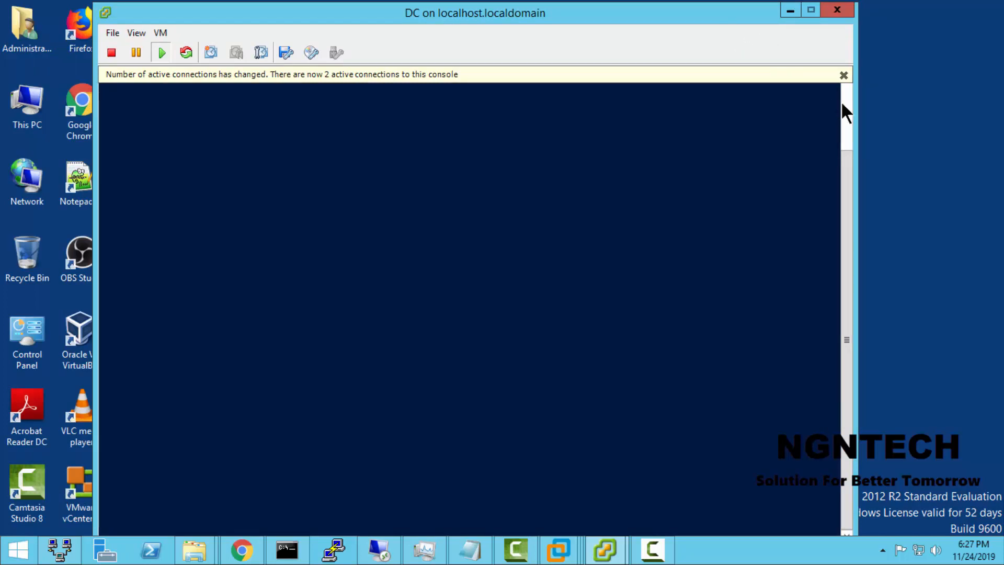
{"action": "left_click", "coordinate": [843, 75]}
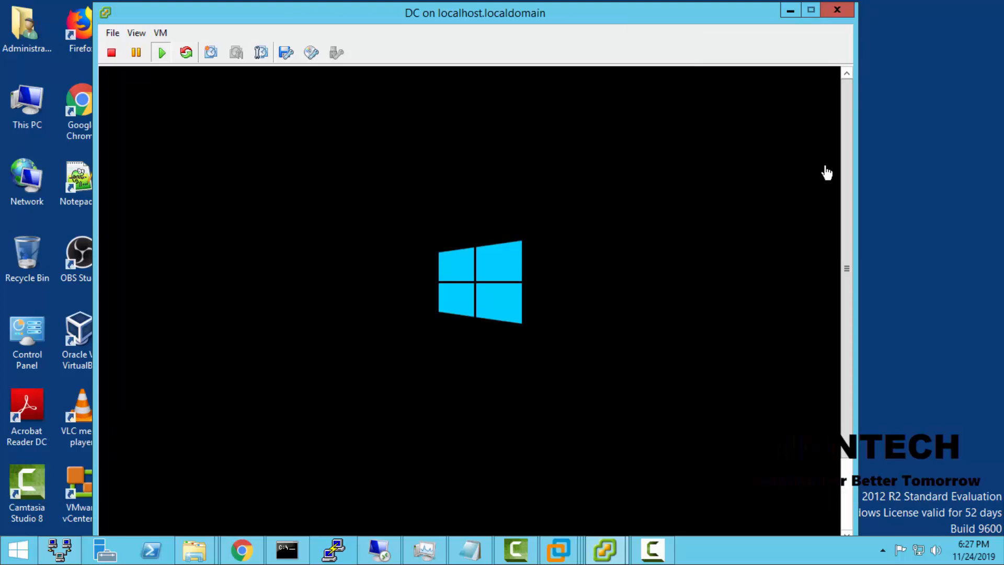
{"action": "left_click", "coordinate": [974, 149]}
{"action": "left_click", "coordinate": [471, 305]}
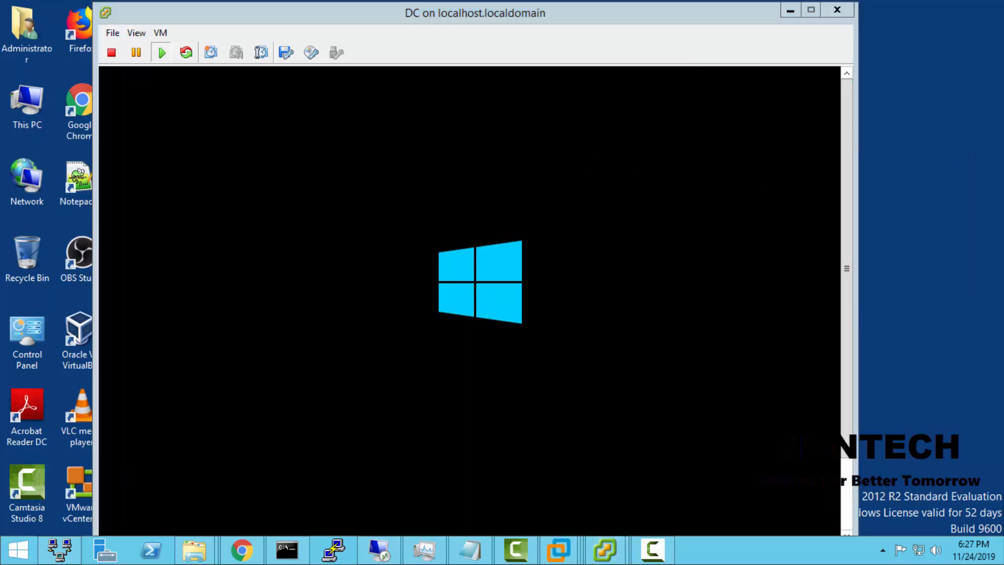
{"action": "left_click", "coordinate": [790, 10]}
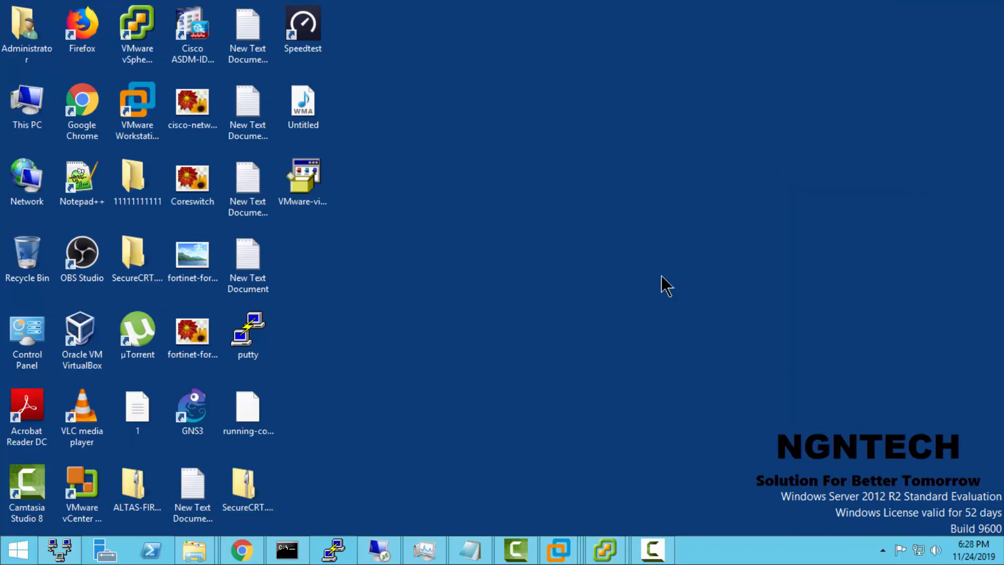
Step: Restore the DC console, view the ESXi host's Summary in the vSphere Client, and reselect the DC virtual machine before minimizing the client
{"action": "mouse_move", "coordinate": [601, 558]}
{"action": "left_click", "coordinate": [674, 471]}
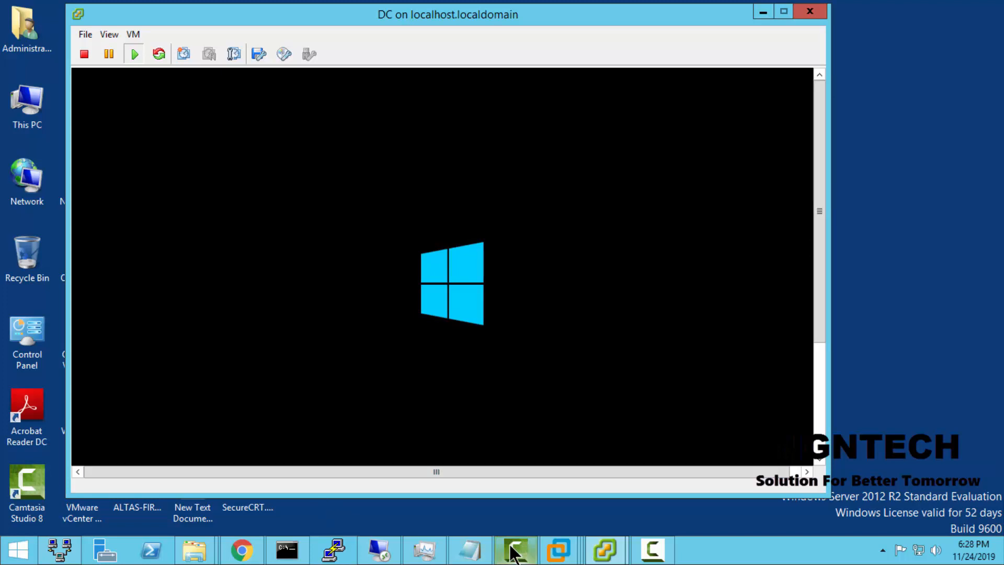
{"action": "mouse_move", "coordinate": [604, 550]}
{"action": "left_click", "coordinate": [494, 505]}
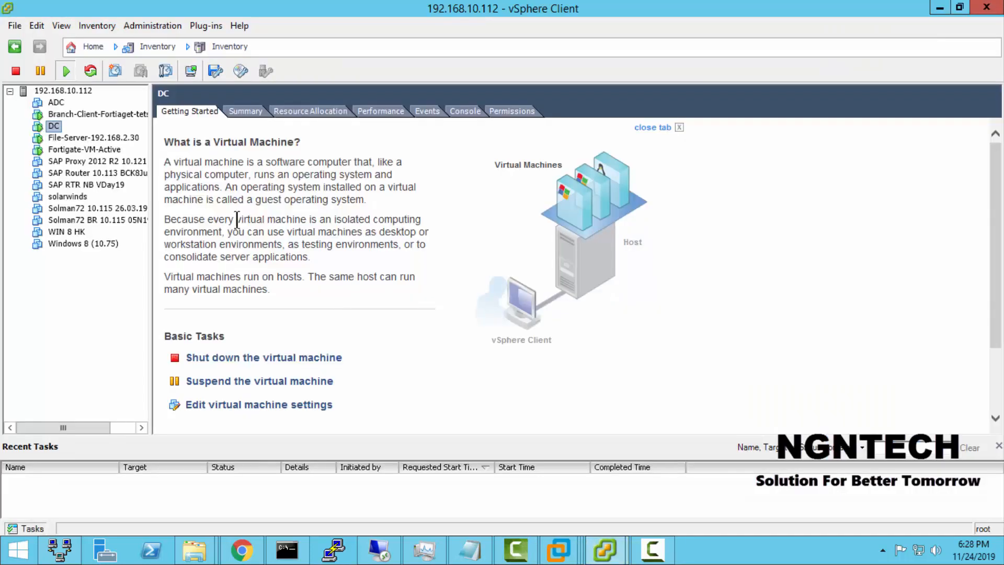
{"action": "left_click", "coordinate": [73, 91]}
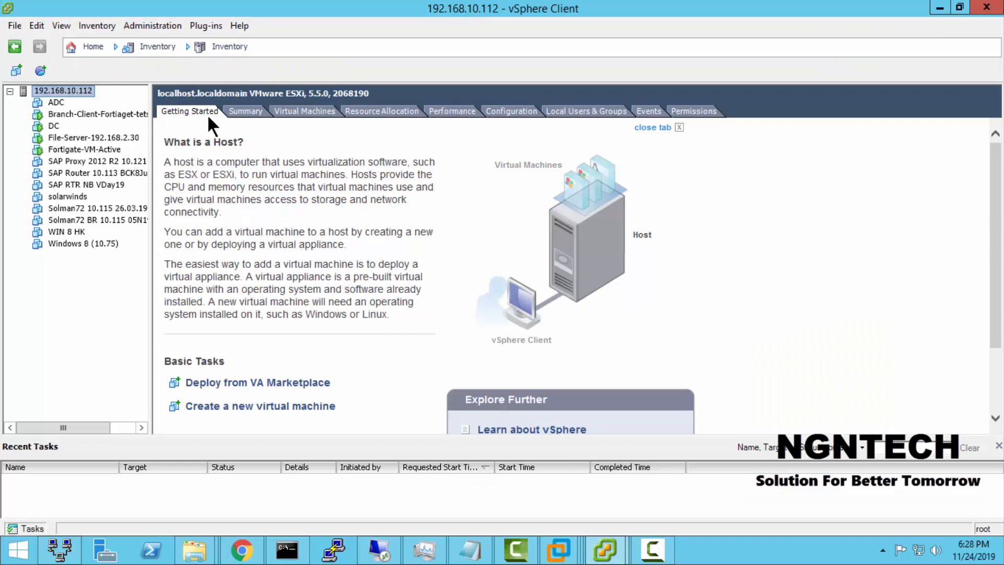
{"action": "left_click", "coordinate": [234, 112]}
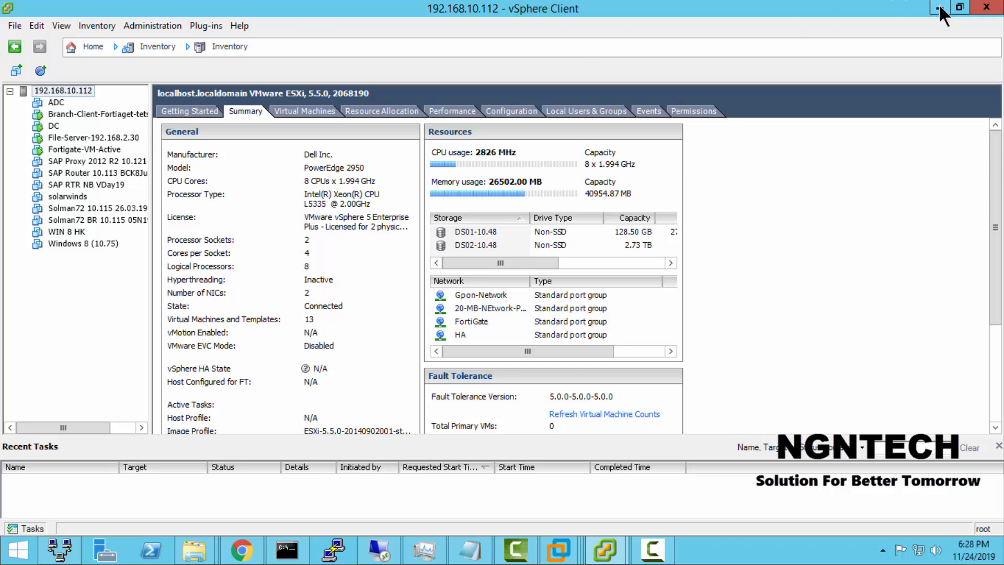
{"action": "left_click", "coordinate": [54, 125]}
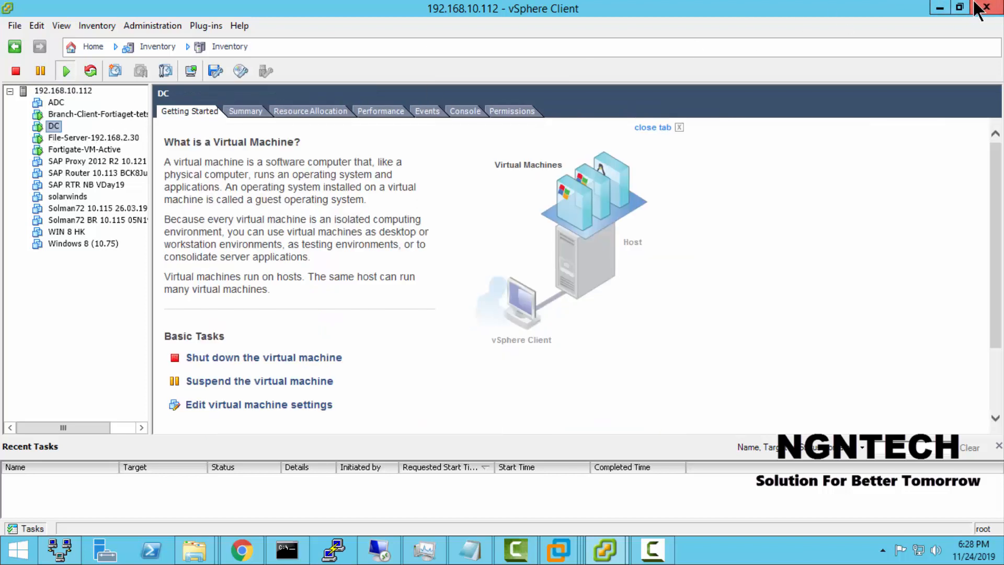
{"action": "left_click", "coordinate": [942, 9]}
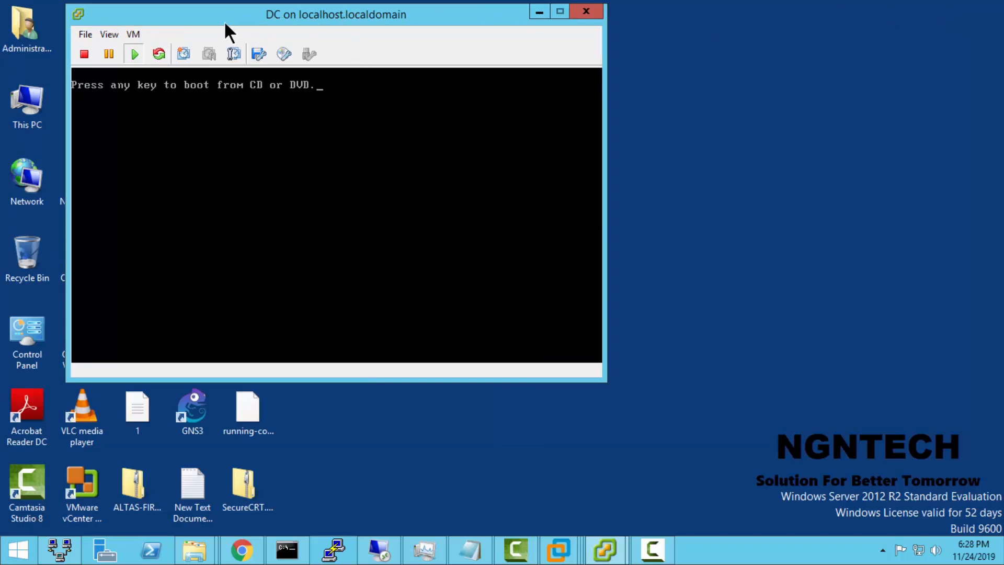
Step: Set and confirm the built-in Administrator account's password in the DC console and finish the Windows settings
{"action": "left_click_drag", "start_coordinate": [225, 22], "coordinate": [399, 45]}
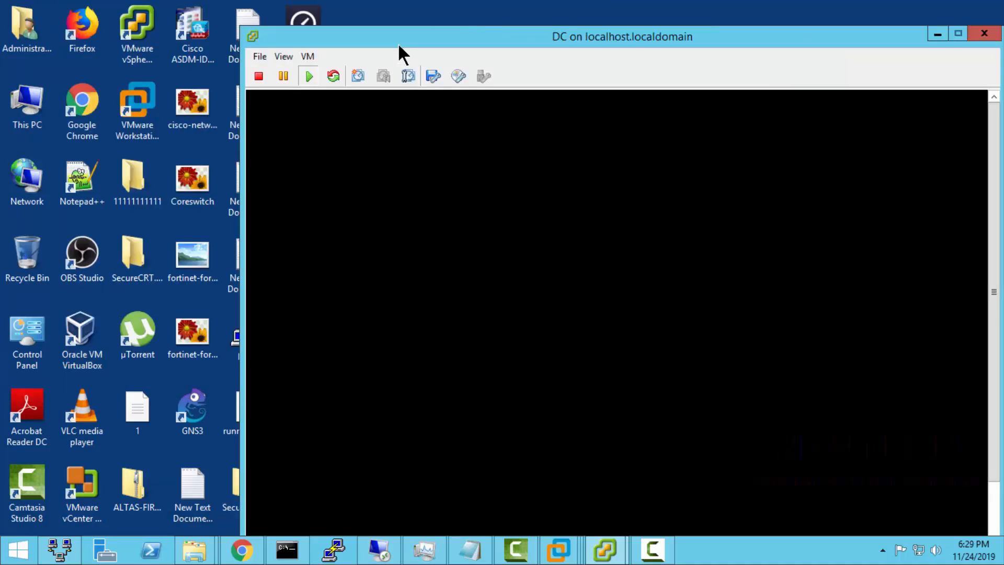
{"action": "left_click_drag", "start_coordinate": [452, 40], "coordinate": [350, 4]}
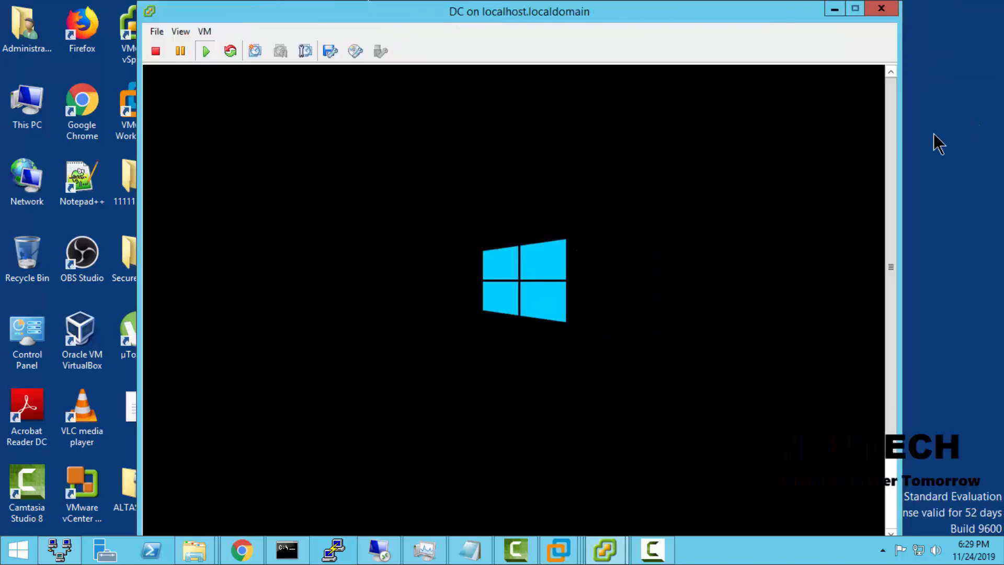
{"action": "left_click_drag", "start_coordinate": [897, 162], "coordinate": [908, 338]}
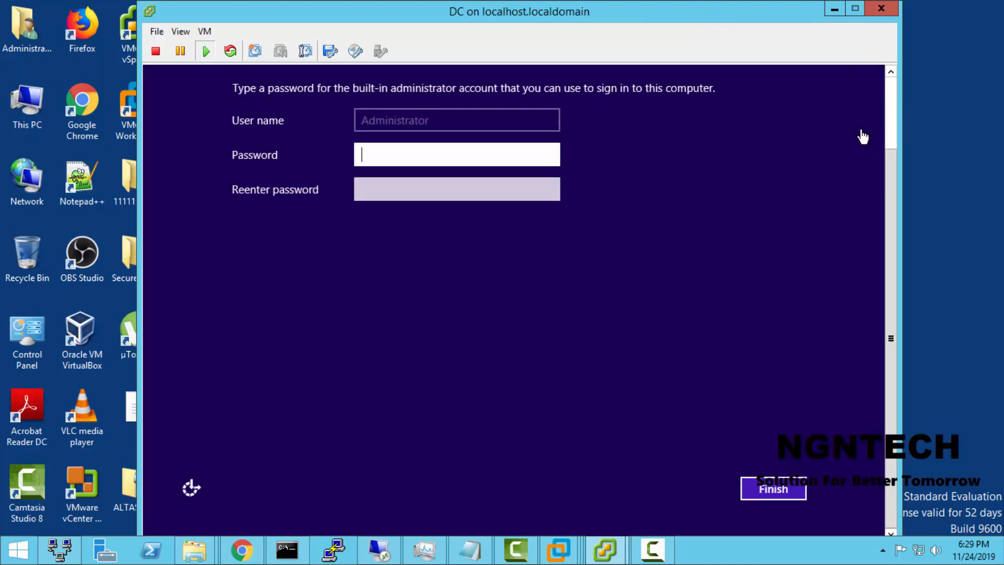
{"action": "left_click", "coordinate": [502, 155]}
{"action": "type", "text": "••••"}
{"action": "key", "text": "Tab"}
{"action": "type", "text": "••••••••"}
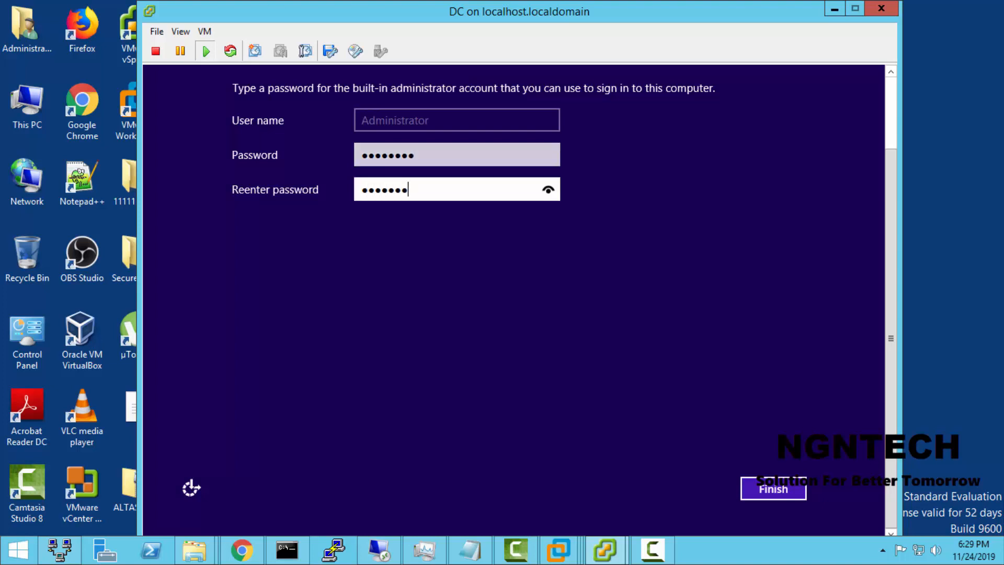
{"action": "key", "text": "Return"}
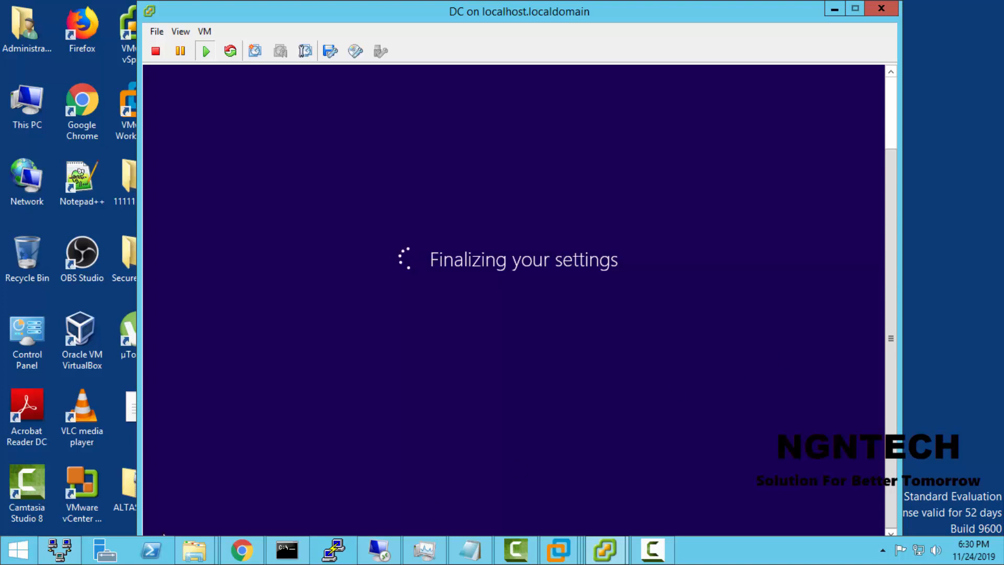
{"action": "left_click", "coordinate": [966, 350]}
{"action": "left_click", "coordinate": [835, 8]}
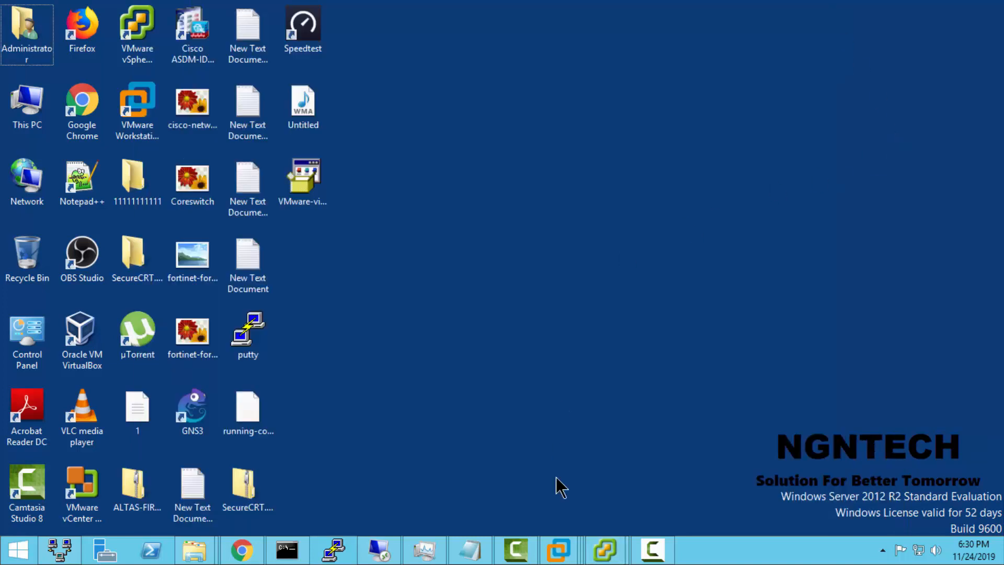
{"action": "left_click", "coordinate": [641, 560]}
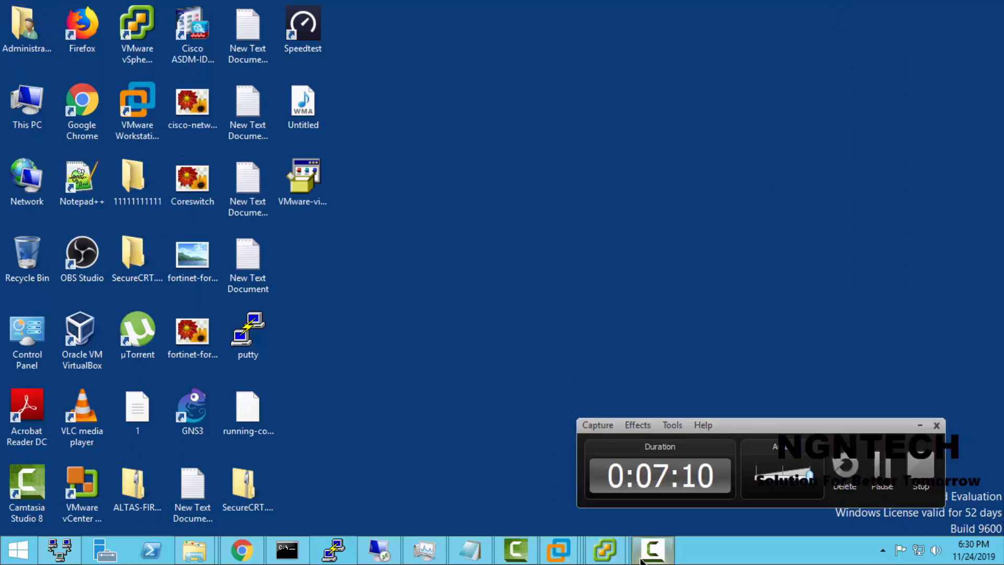
{"action": "left_click", "coordinate": [641, 561]}
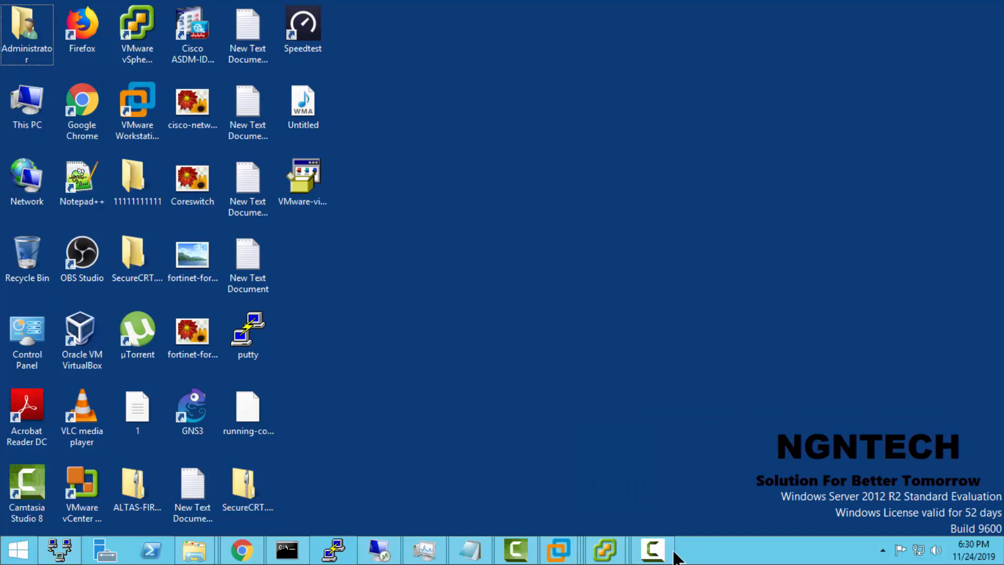
{"action": "left_click", "coordinate": [660, 561]}
{"action": "left_click", "coordinate": [662, 562]}
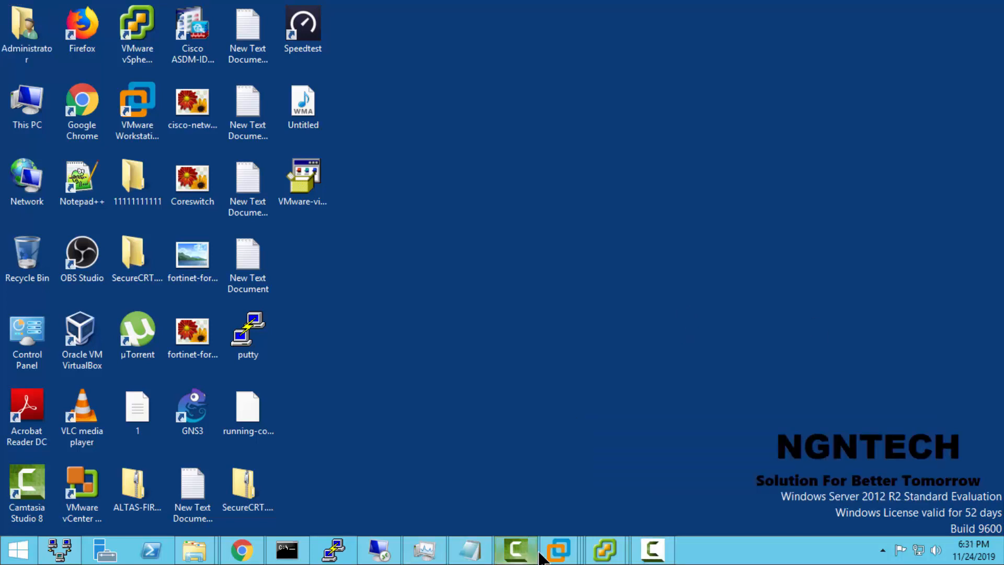
Step: Restore the DC console and send Ctrl+Alt+Del to the guest to reach the sign-in form
{"action": "mouse_move", "coordinate": [618, 560]}
{"action": "left_click", "coordinate": [687, 471]}
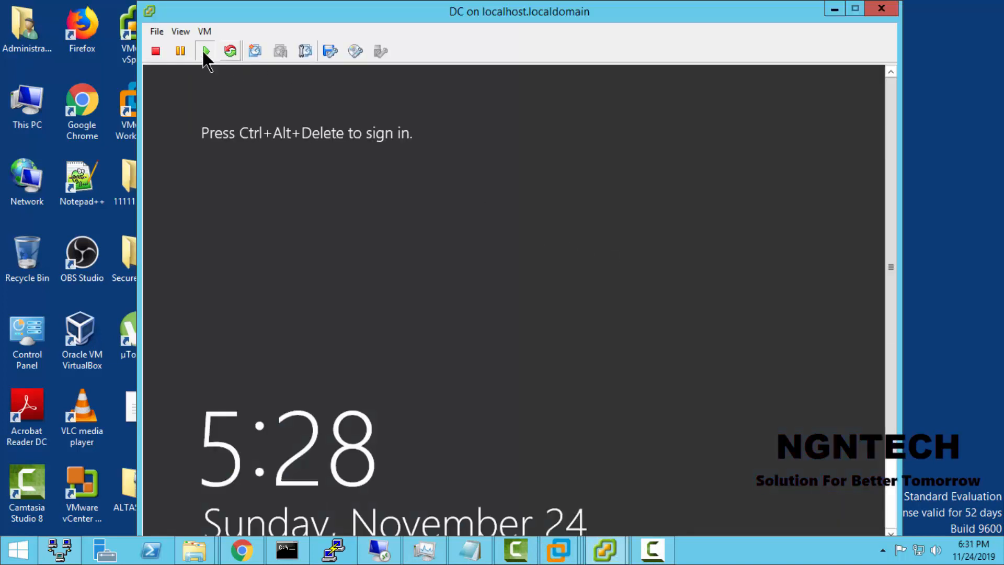
{"action": "left_click", "coordinate": [204, 31]}
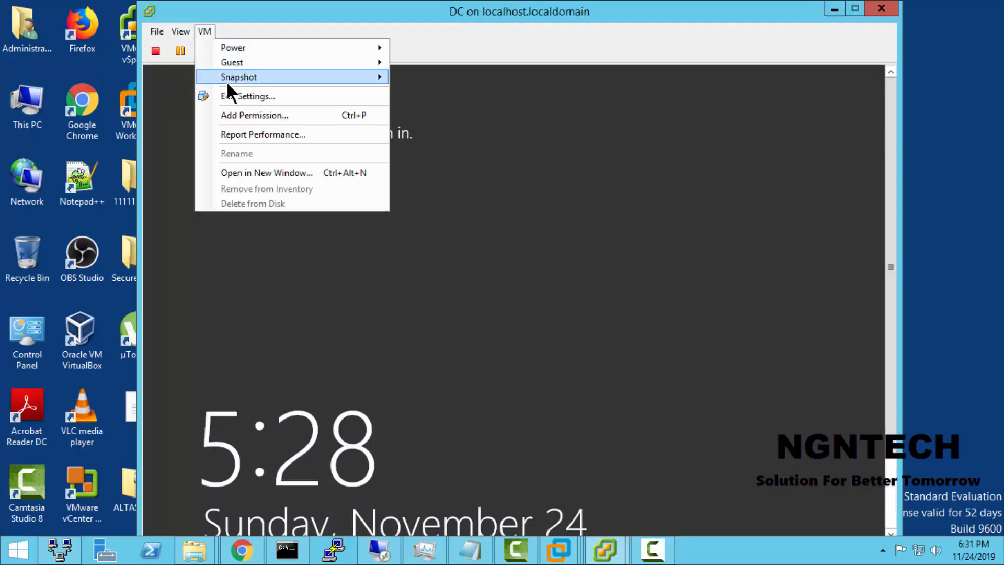
{"action": "mouse_move", "coordinate": [284, 65]}
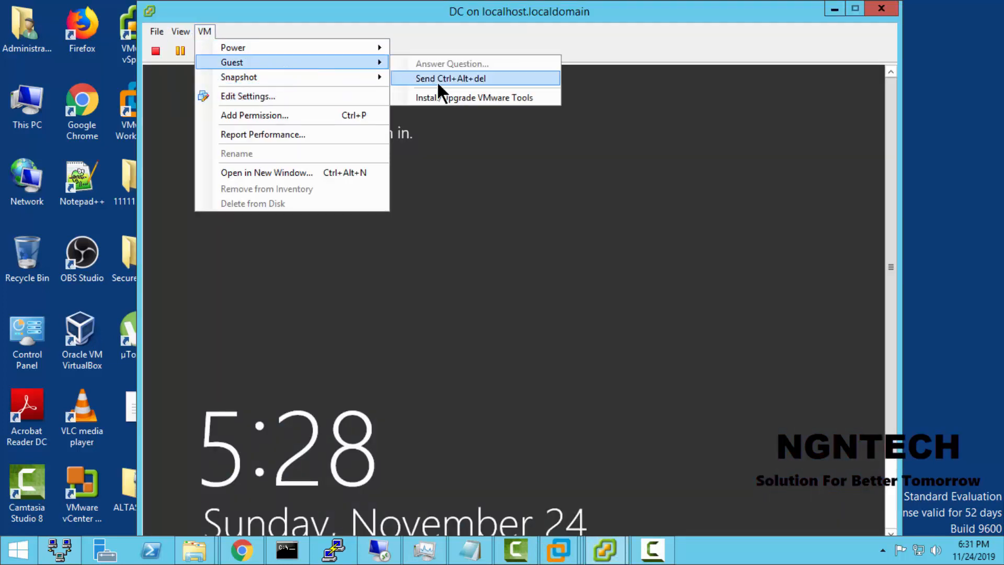
{"action": "left_click", "coordinate": [437, 80]}
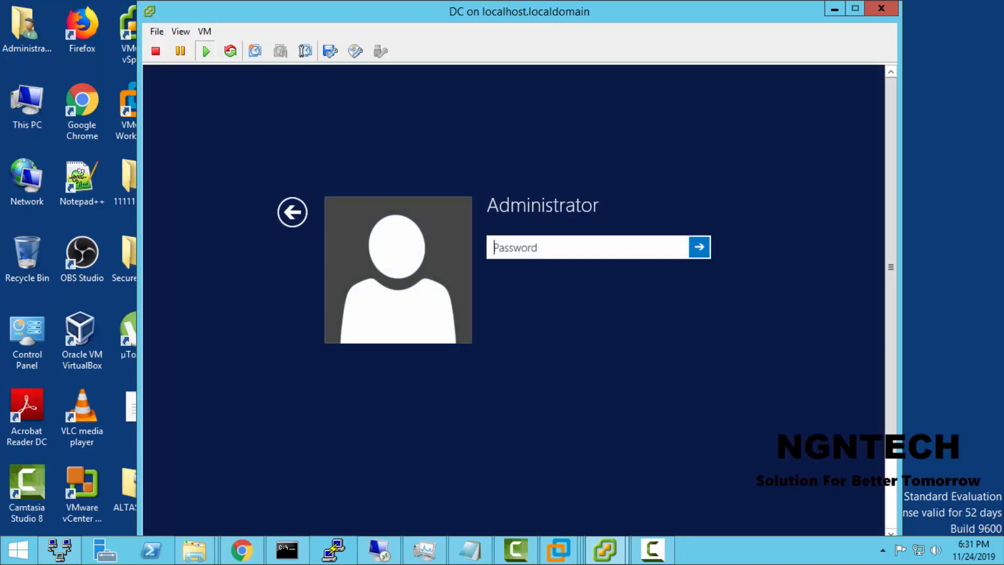
Step: Sign in to the DC virtual machine as Administrator with the account password
{"action": "type", "text": "*"}
{"action": "key", "text": "BackSpace"}
{"action": "type", "text": "*******"}
{"action": "key", "text": "Return"}
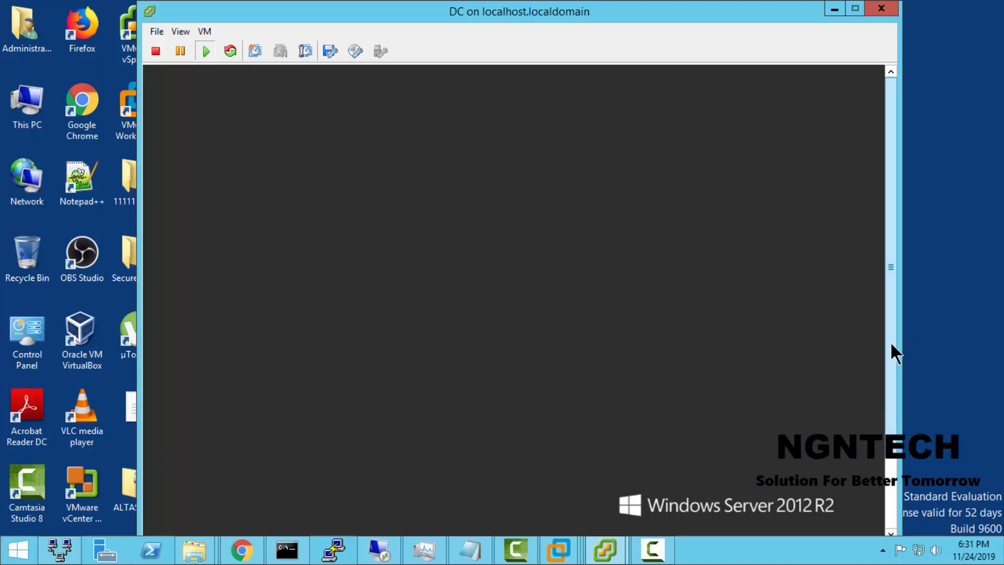
Step: Allow the DC server to find devices and content on the network, and open its Start screen
{"action": "left_click_drag", "start_coordinate": [892, 348], "coordinate": [904, 425]}
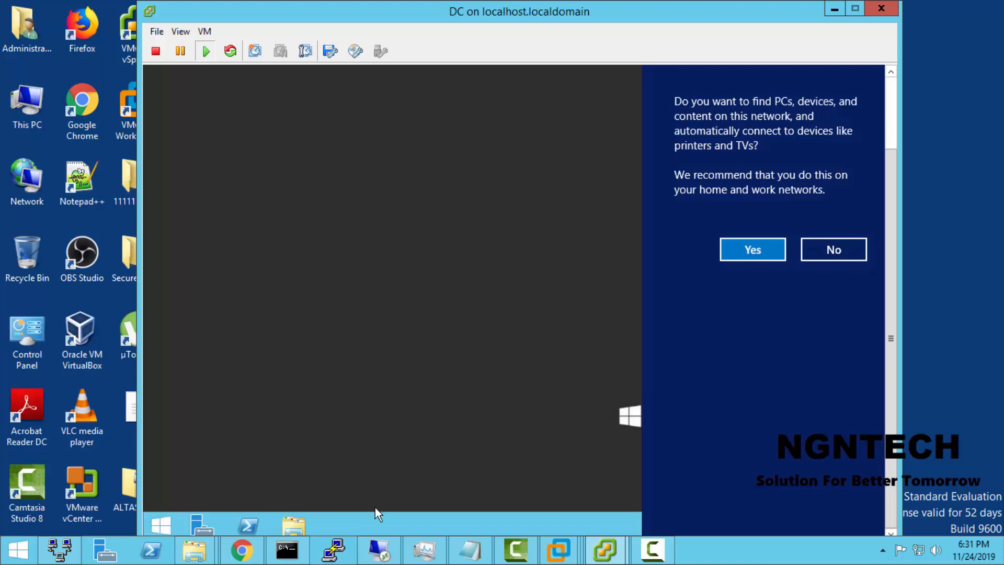
{"action": "left_click", "coordinate": [750, 249]}
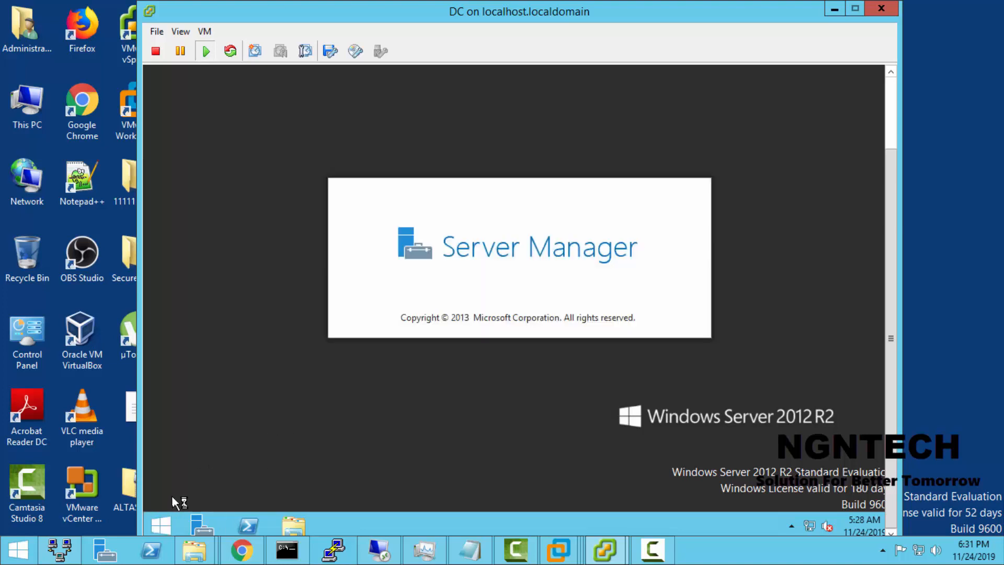
{"action": "left_click", "coordinate": [164, 524]}
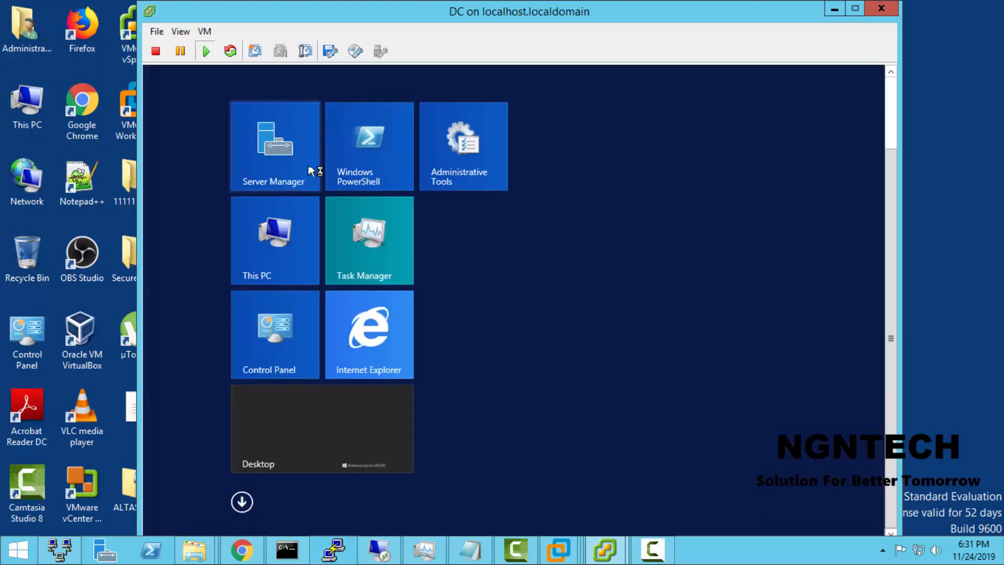
Step: Open This PC on the DC server and display its system properties
{"action": "left_click", "coordinate": [293, 222]}
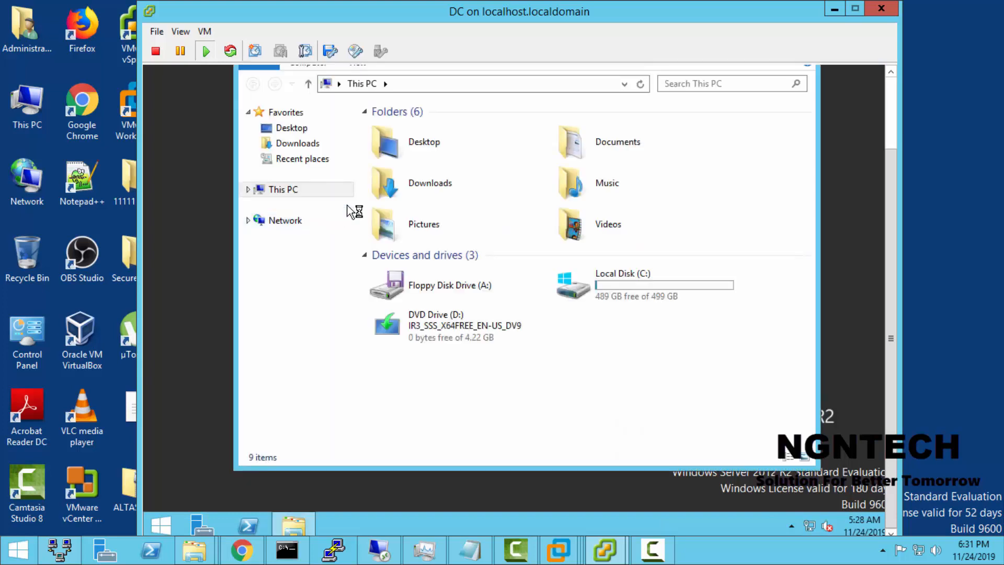
{"action": "right_click", "coordinate": [306, 194]}
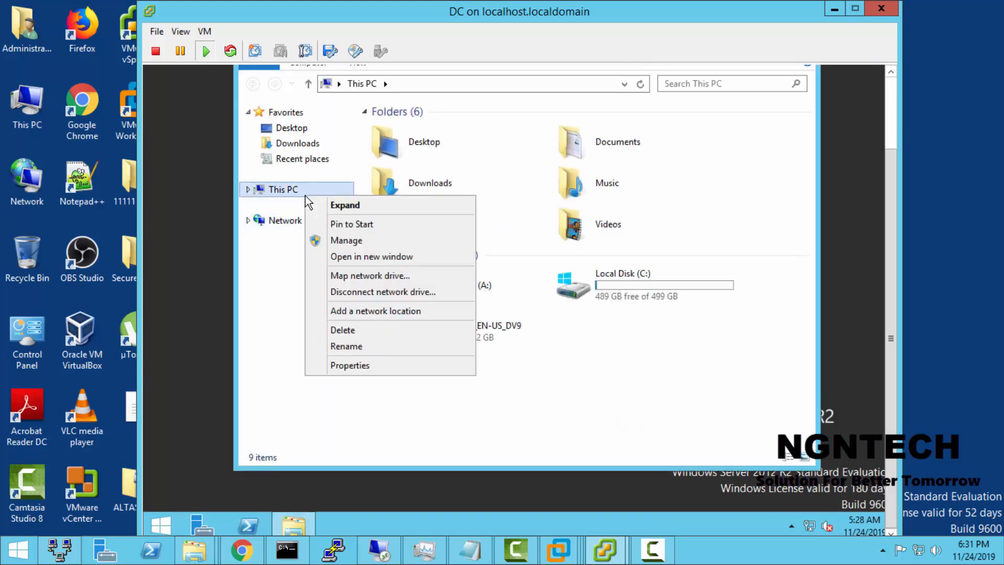
{"action": "left_click", "coordinate": [300, 197]}
{"action": "right_click", "coordinate": [299, 194]}
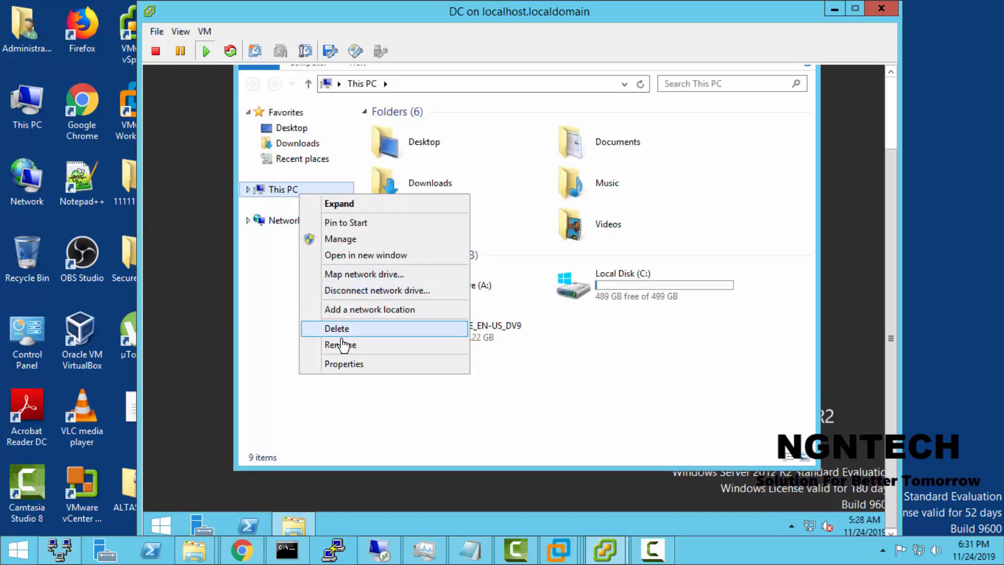
{"action": "left_click", "coordinate": [360, 363]}
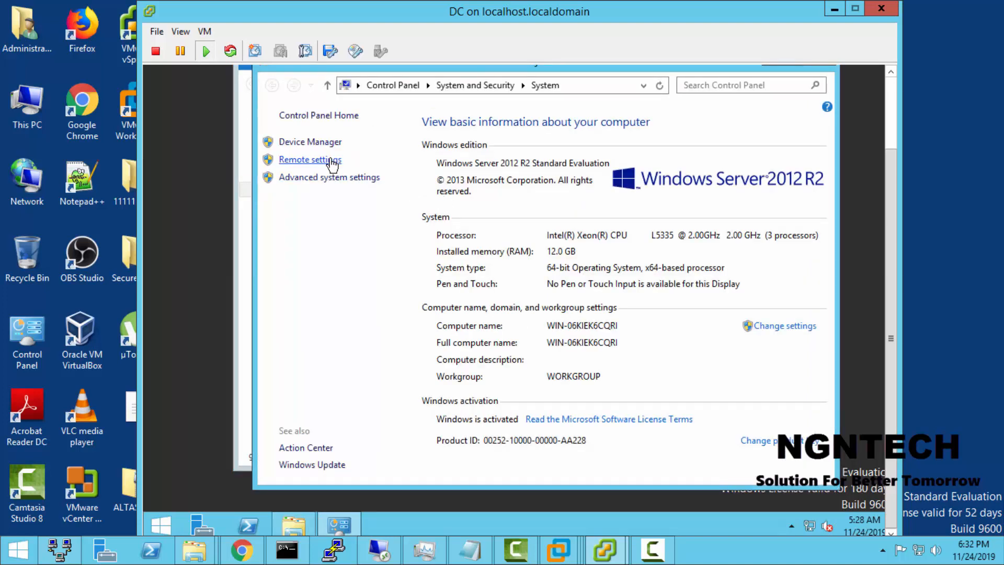
Step: Rename the computer to DC, keeping it in WORKGROUP, and postpone the restart
{"action": "left_click", "coordinate": [330, 160]}
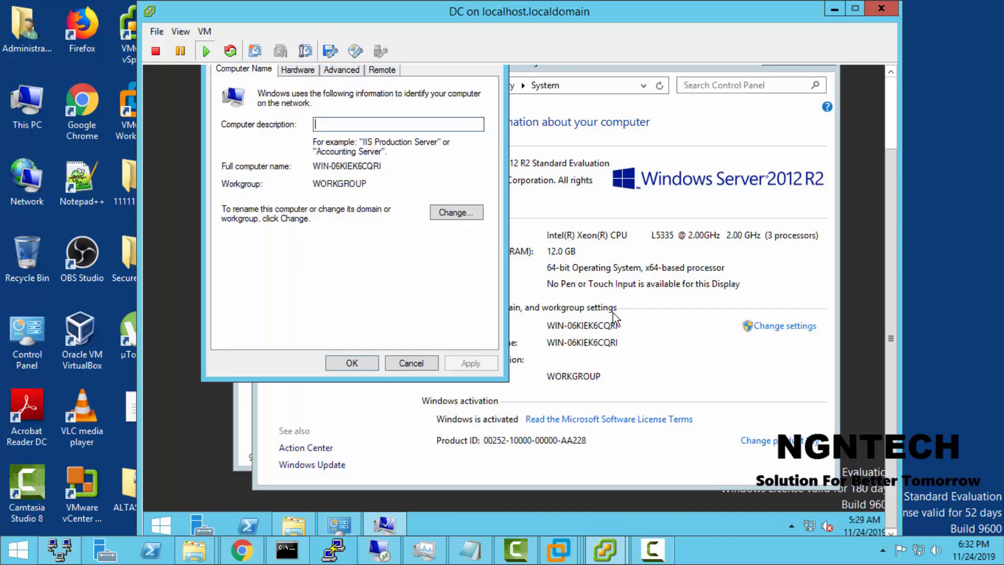
{"action": "left_click", "coordinate": [456, 212]}
{"action": "type", "text": "D"}
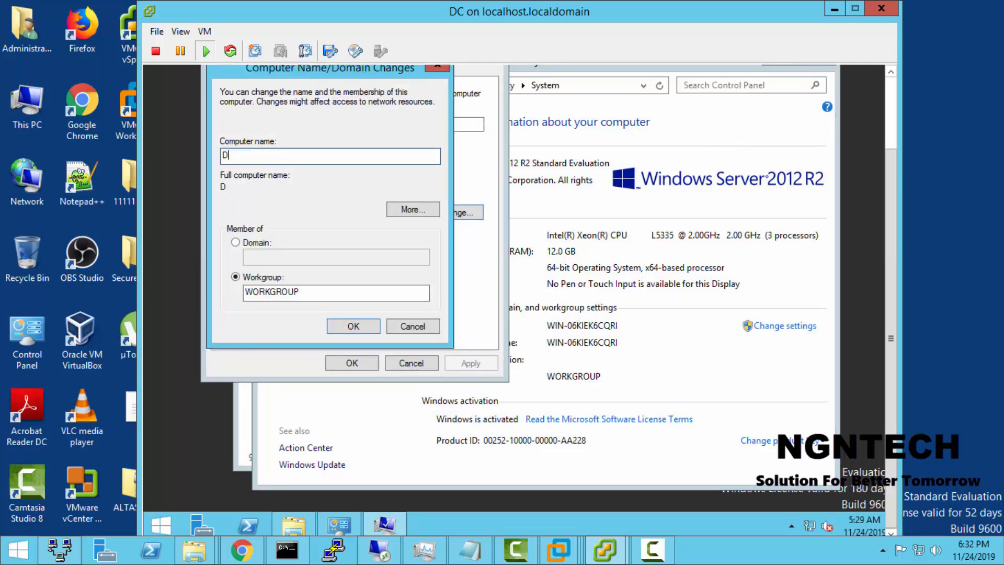
{"action": "key", "text": "BackSpace"}
{"action": "type", "text": "DC"}
{"action": "left_click", "coordinate": [354, 325]}
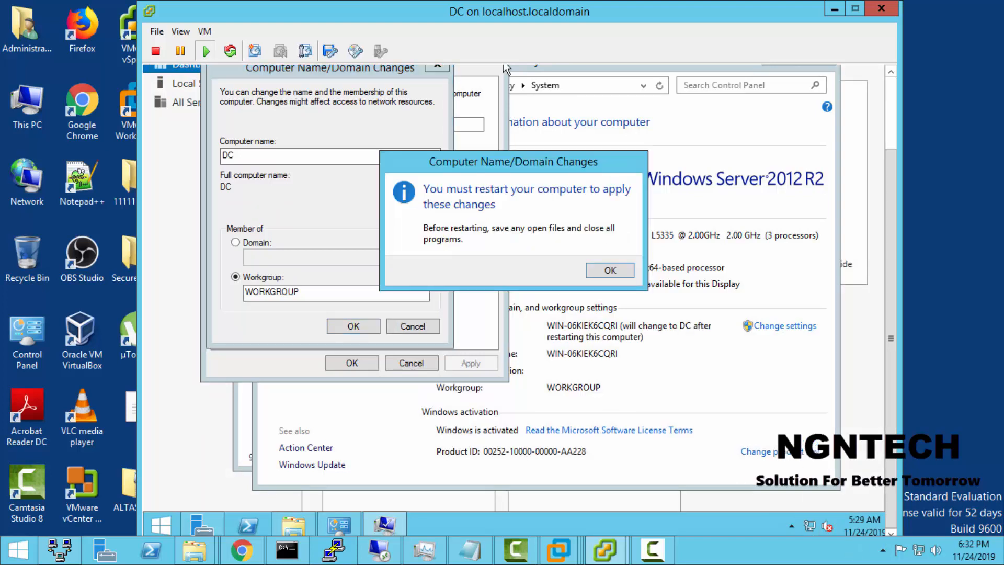
{"action": "left_click", "coordinate": [610, 269]}
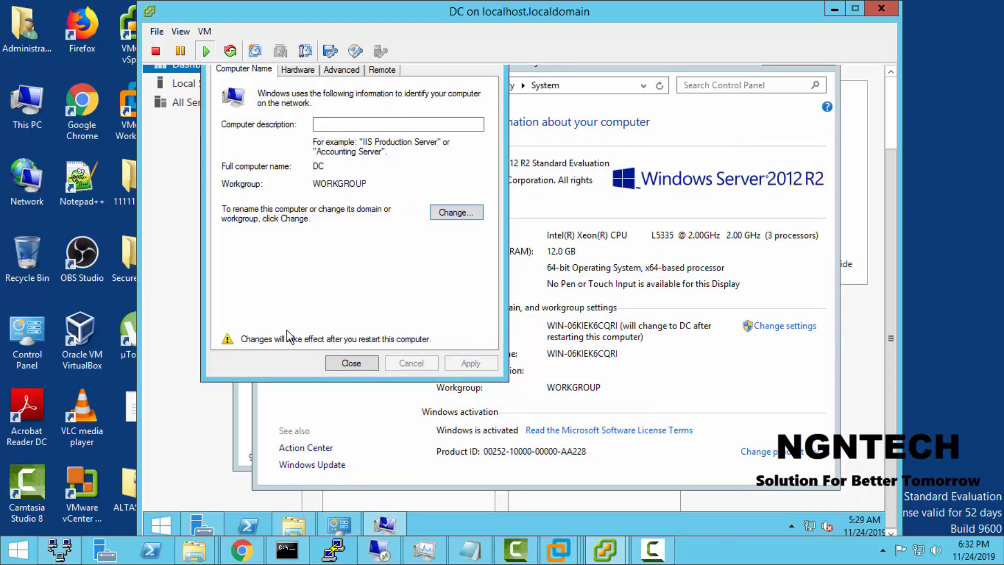
{"action": "left_click", "coordinate": [344, 366]}
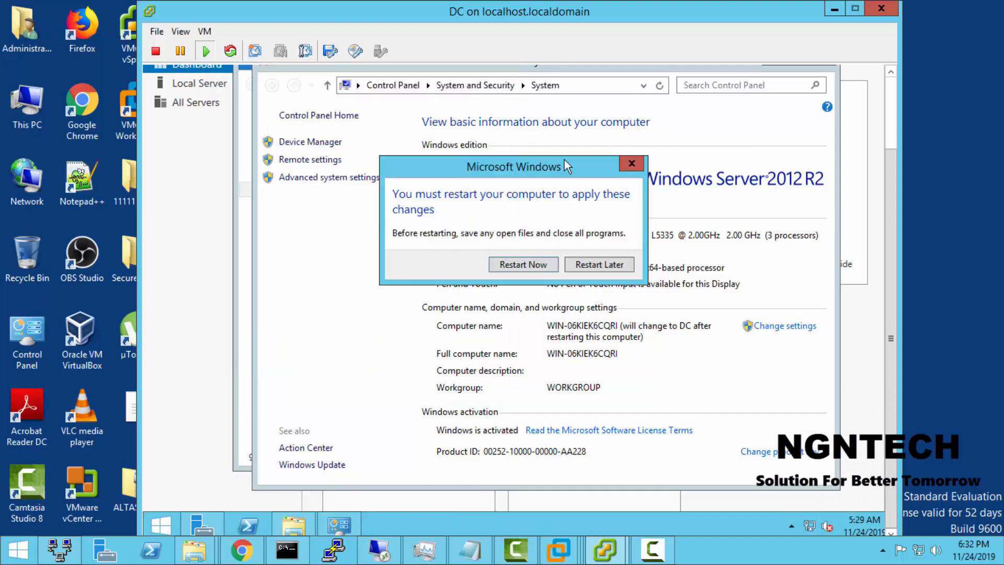
{"action": "left_click", "coordinate": [601, 265]}
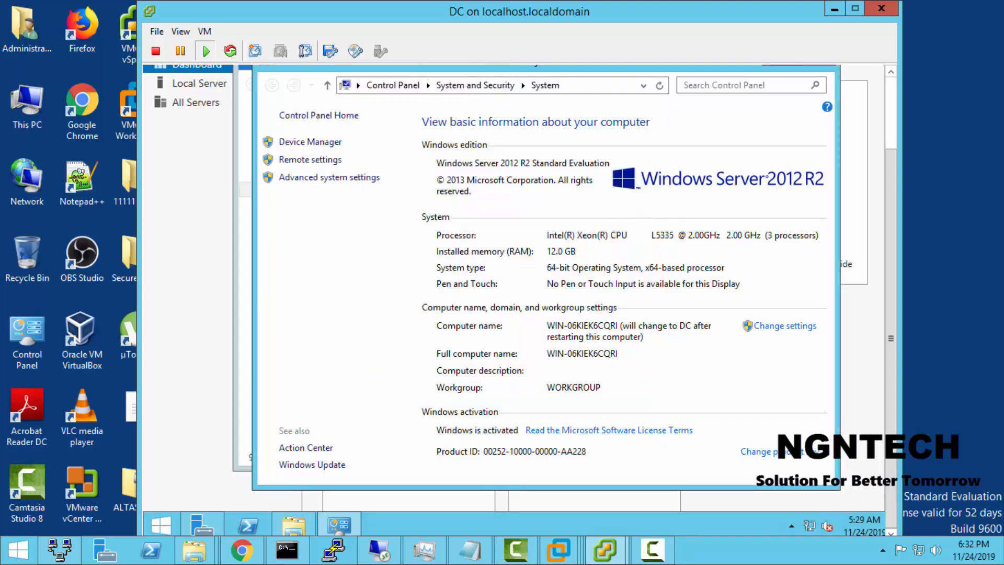
Step: Close the System and This PC windows to get back to the Server Manager dashboard
{"action": "left_click", "coordinate": [891, 126]}
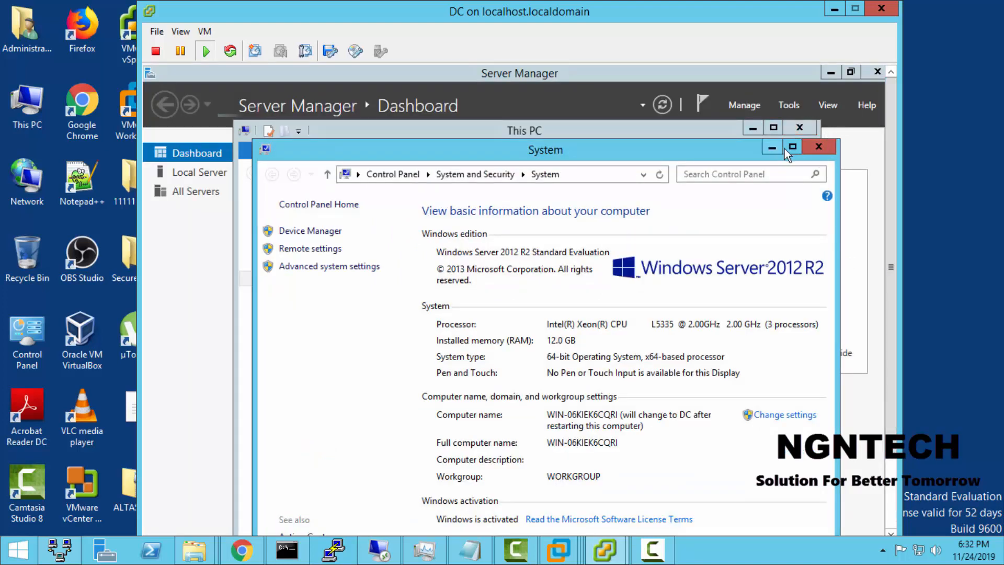
{"action": "left_click", "coordinate": [820, 147]}
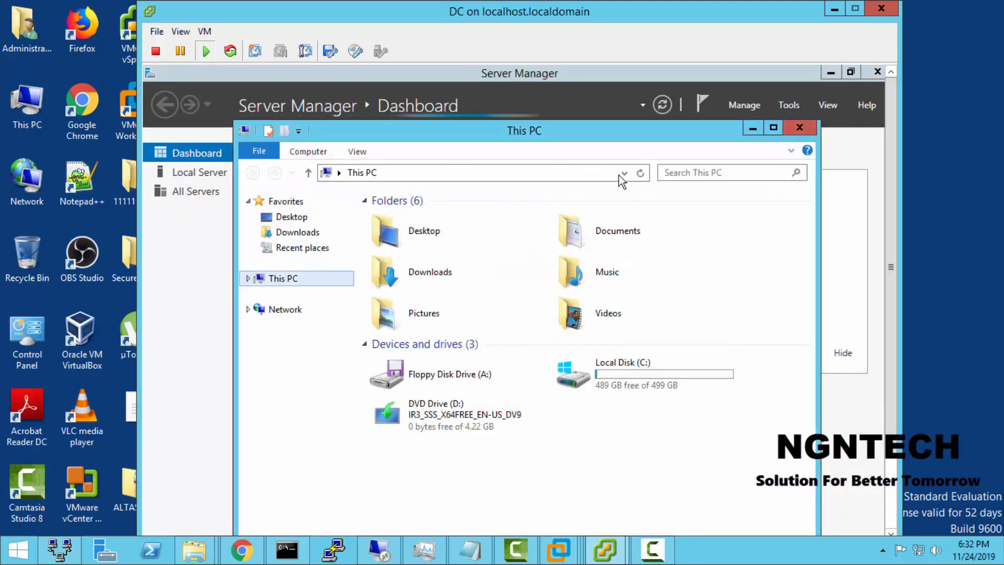
{"action": "left_click", "coordinate": [809, 127]}
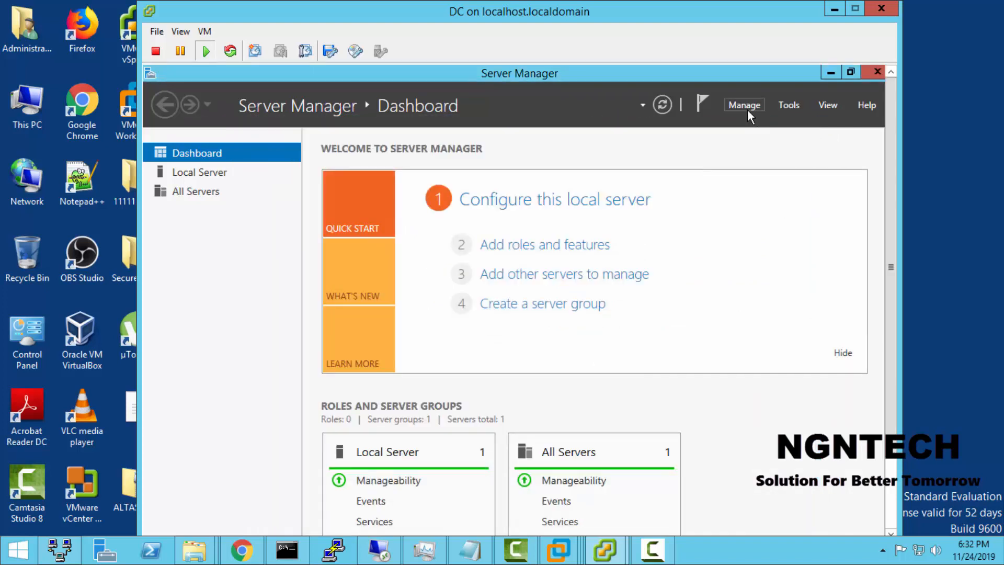
Step: Start the Add Roles and Features Wizard and continue past its introduction to the installation type
{"action": "left_click", "coordinate": [744, 108]}
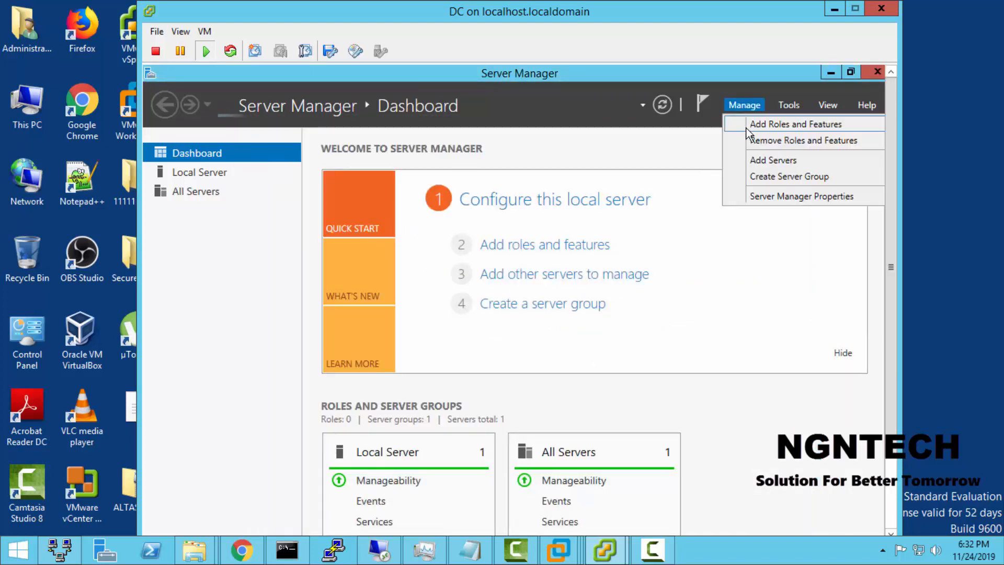
{"action": "left_click", "coordinate": [760, 125]}
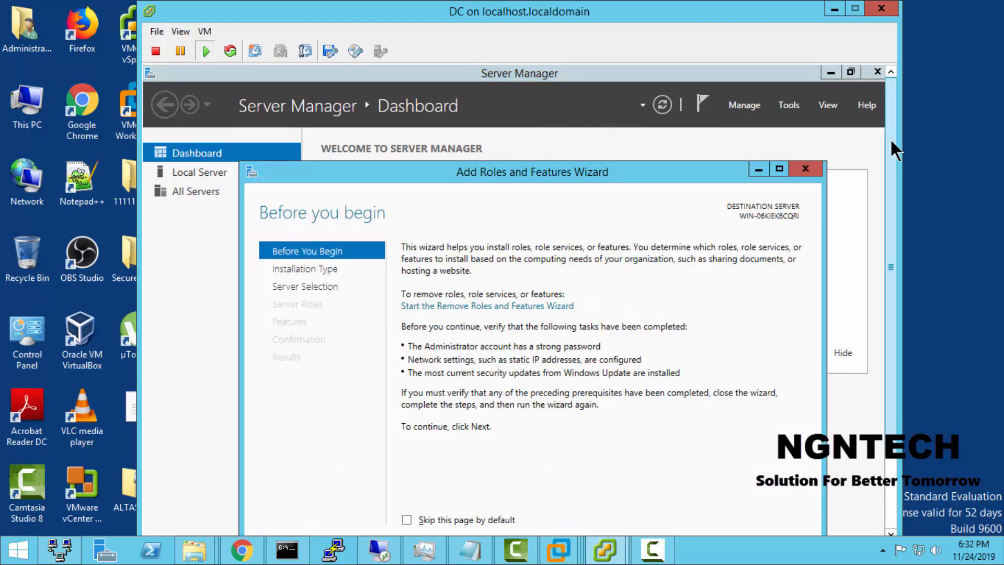
{"action": "left_click_drag", "start_coordinate": [892, 146], "coordinate": [898, 234]}
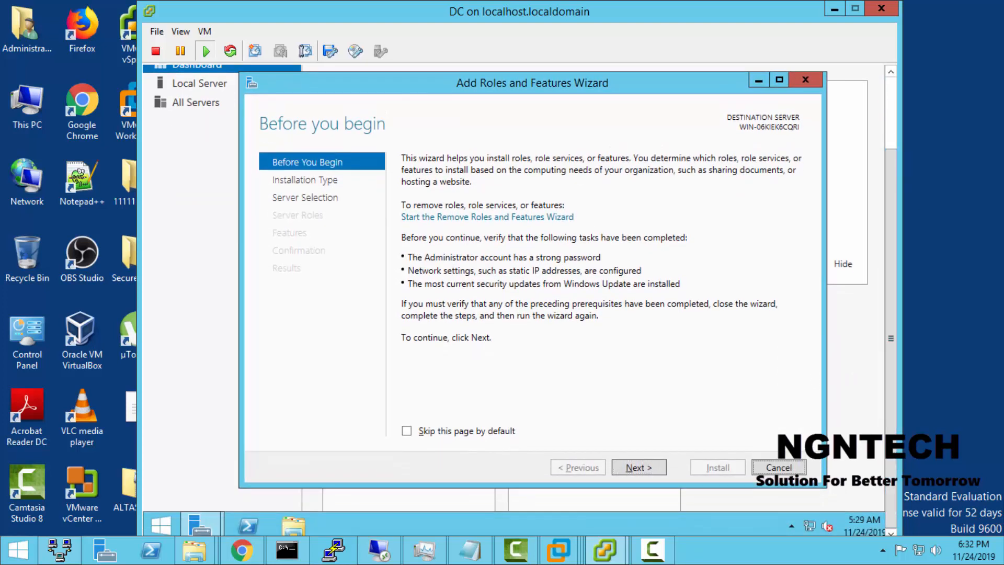
{"action": "left_click", "coordinate": [638, 467]}
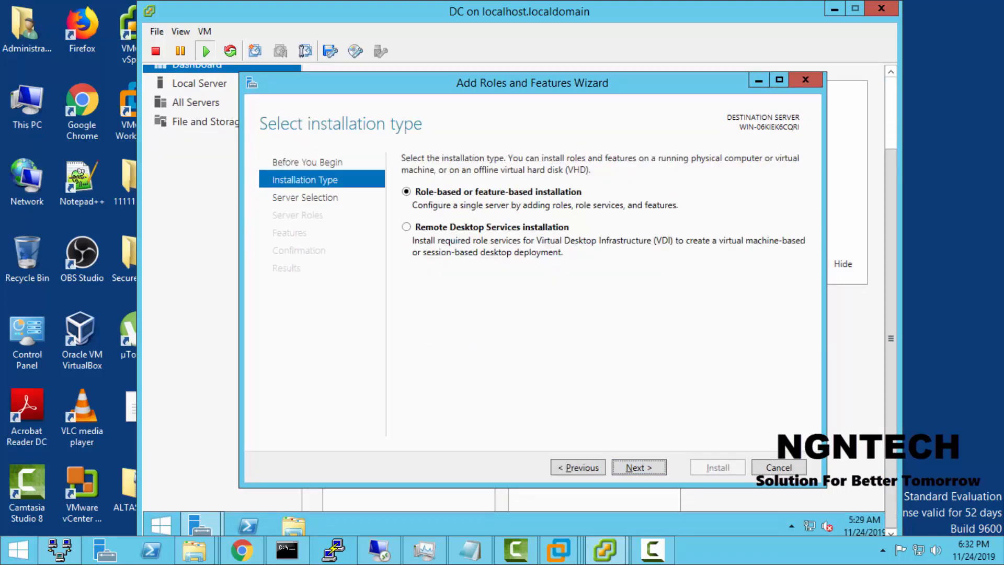
Step: Continue with a role-based or feature-based installation to the destination server selection, and minimize the DC console
{"action": "key", "text": "Tab"}
{"action": "key", "text": "shift+Tab"}
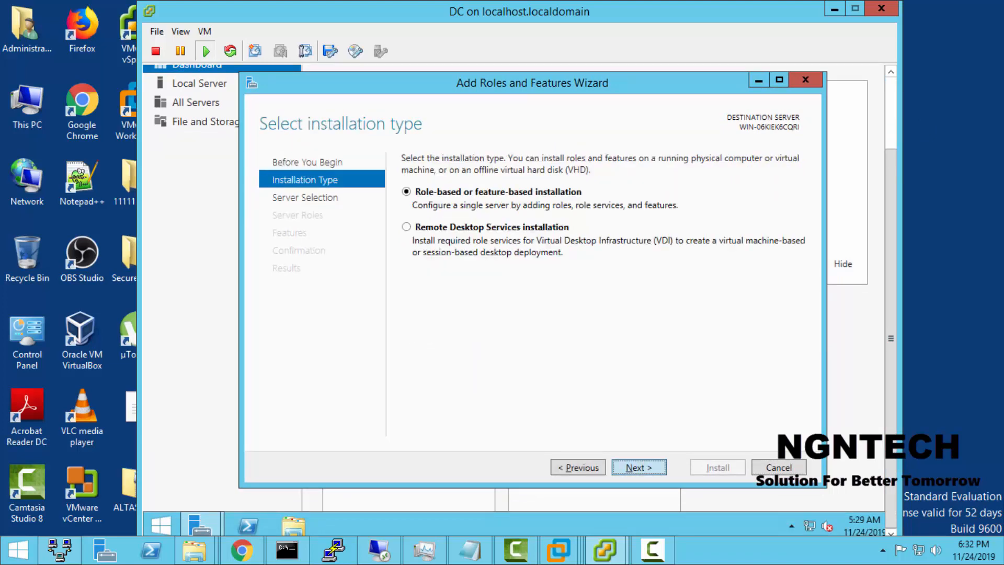
{"action": "key", "text": "Return"}
{"action": "key", "text": "Tab"}
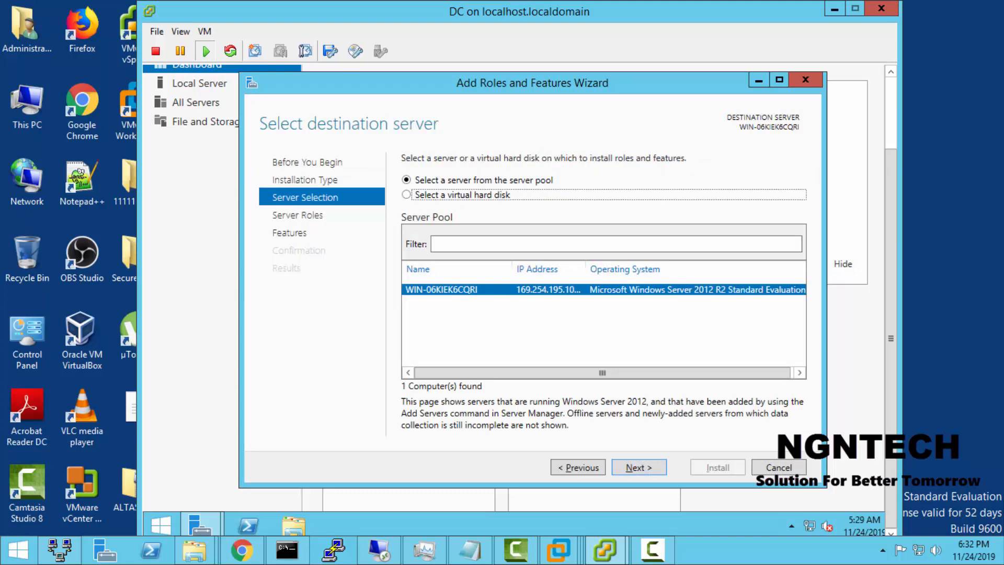
{"action": "key", "text": "Tab"}
{"action": "key", "text": "Tab"}
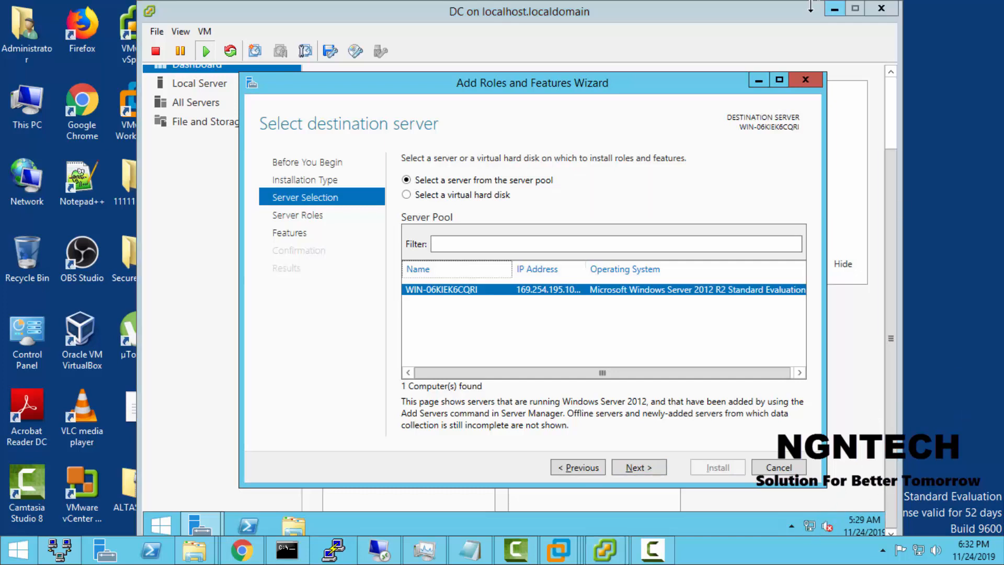
{"action": "left_click", "coordinate": [834, 9]}
Step: Restore the DC console and open the TCP/IPv4 properties of the Ethernet connection
{"action": "mouse_move", "coordinate": [568, 549]}
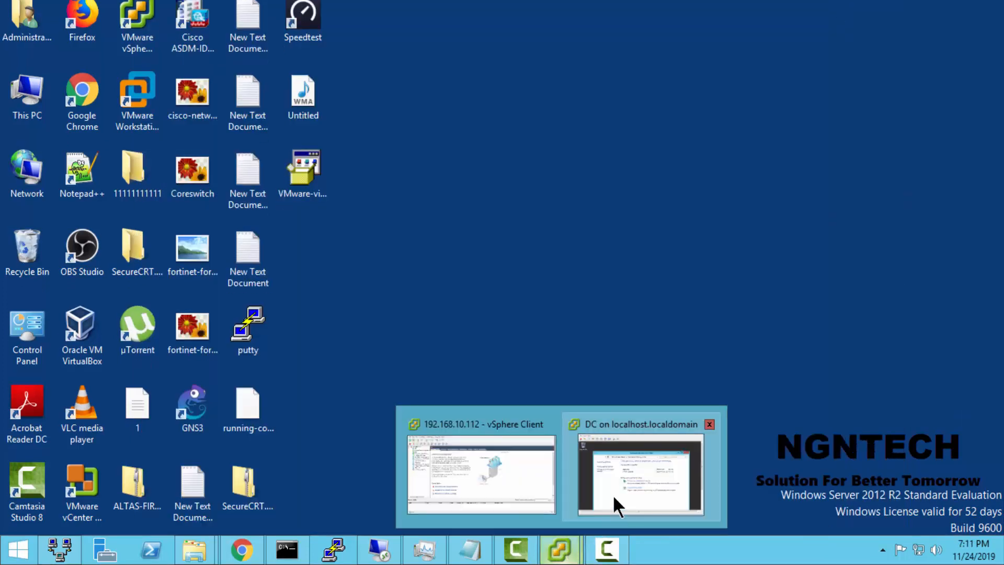
{"action": "left_click", "coordinate": [613, 494]}
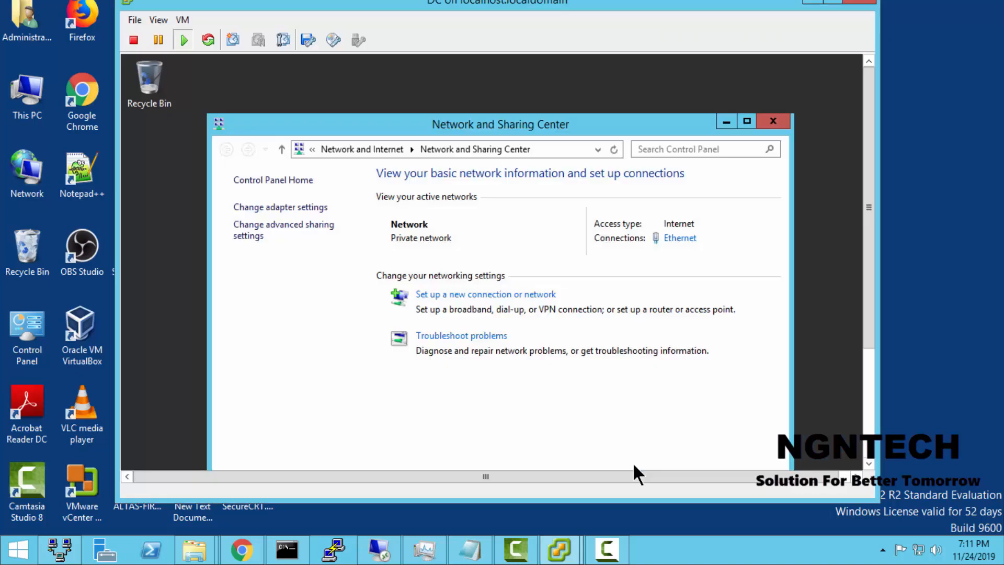
{"action": "left_click", "coordinate": [684, 258]}
{"action": "left_click", "coordinate": [673, 244]}
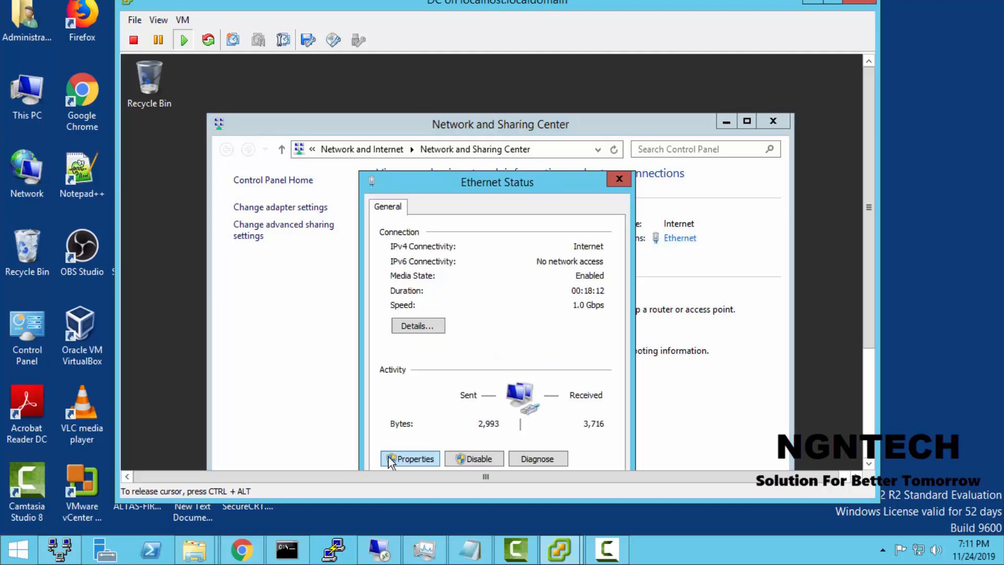
{"action": "left_click", "coordinate": [410, 459]}
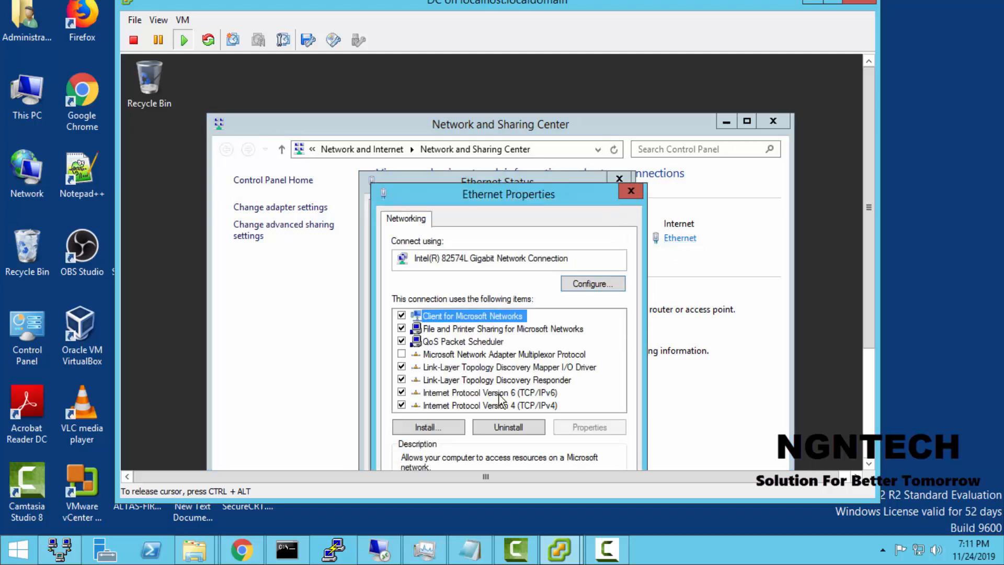
{"action": "double_click", "coordinate": [510, 401]}
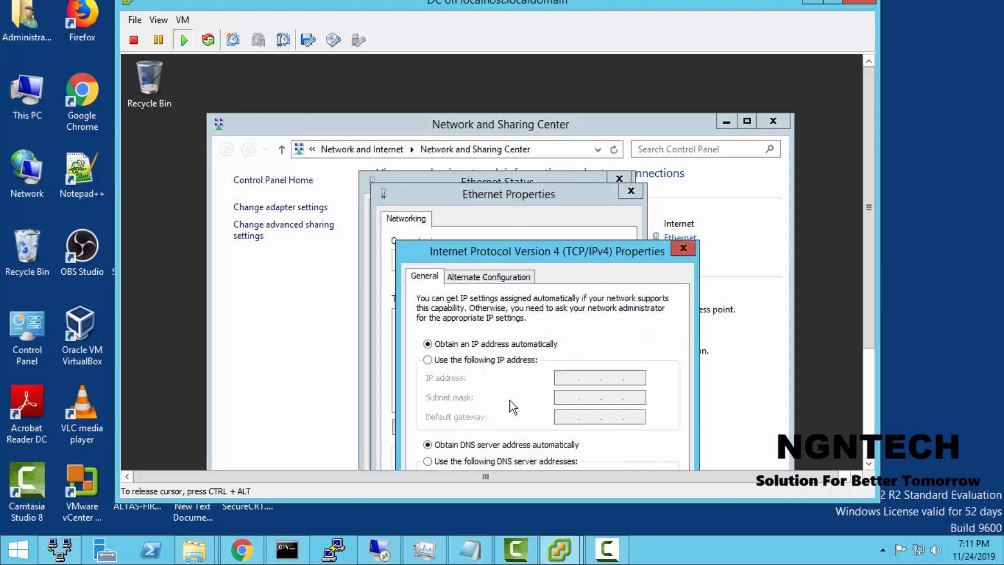
Step: Assign the static IP address 192.168.2.40 with subnet mask 255.255.255.0 and default gateway 192.168.2.1
{"action": "left_click", "coordinate": [522, 361]}
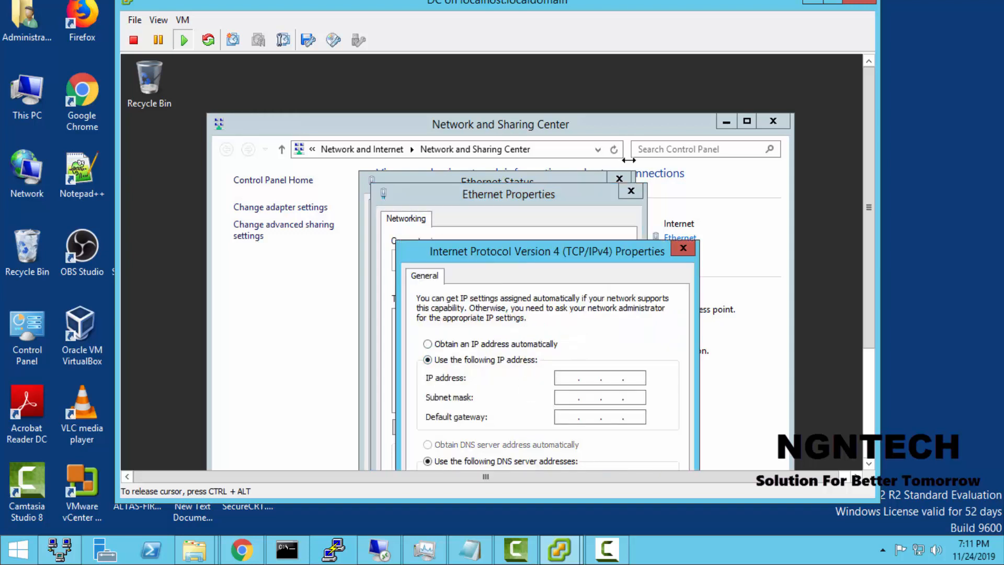
{"action": "left_click_drag", "start_coordinate": [601, 252], "coordinate": [660, 67]}
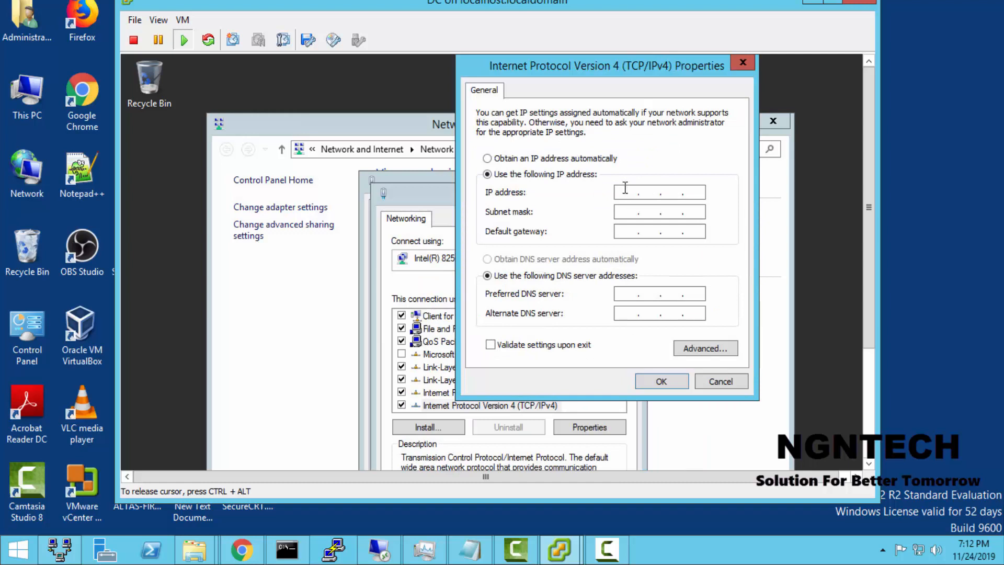
{"action": "key", "text": "BackSpace"}
{"action": "key", "text": "BackSpace"}
{"action": "key", "text": "BackSpace"}
{"action": "type", "text": "192.168.2.40"}
{"action": "key", "text": "Tab"}
{"action": "key", "text": "Tab"}
{"action": "type", "text": "192 . 168 . 2 . 1"}
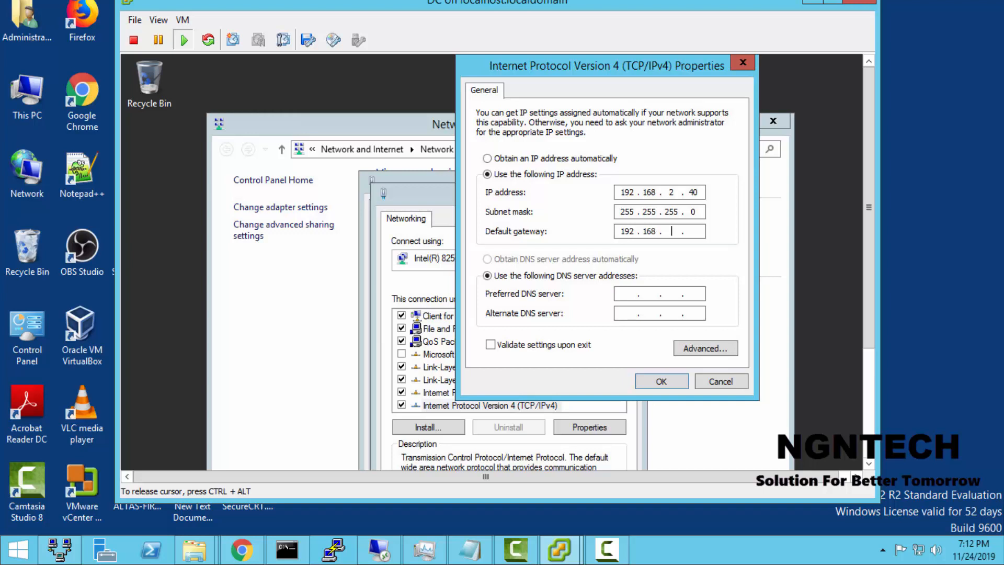
Step: Set the preferred DNS server to 8.8.8.8 and the alternate to 4.2.2.2, and apply the Ethernet settings
{"action": "key", "text": "Tab"}
{"action": "key", "text": "Tab"}
{"action": "type", "text": "8.8.8.84.2.2.2"}
{"action": "key", "text": "Tab"}
{"action": "key", "text": "Tab"}
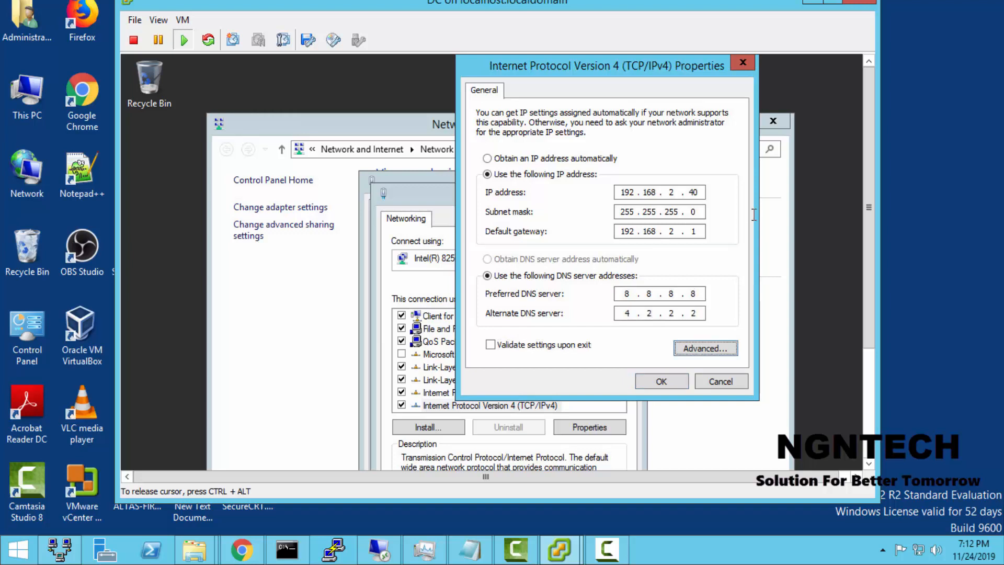
{"action": "left_click", "coordinate": [674, 380]}
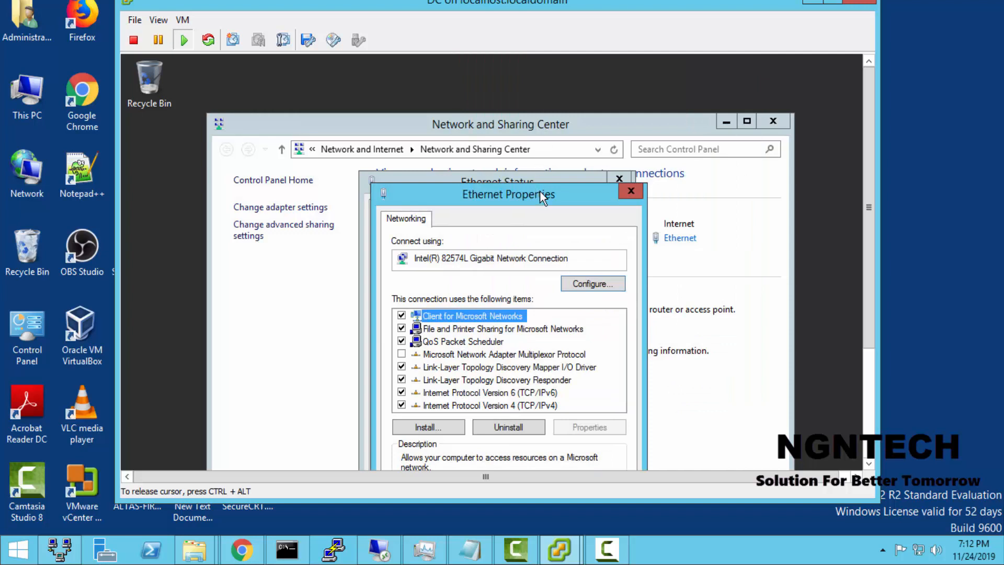
{"action": "left_click_drag", "start_coordinate": [539, 191], "coordinate": [600, 61]}
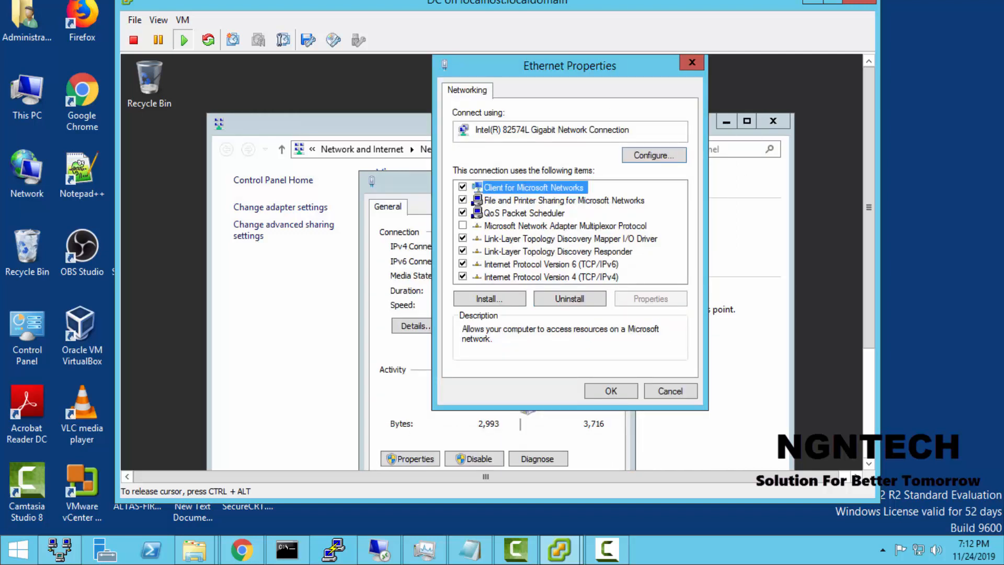
{"action": "left_click", "coordinate": [599, 391]}
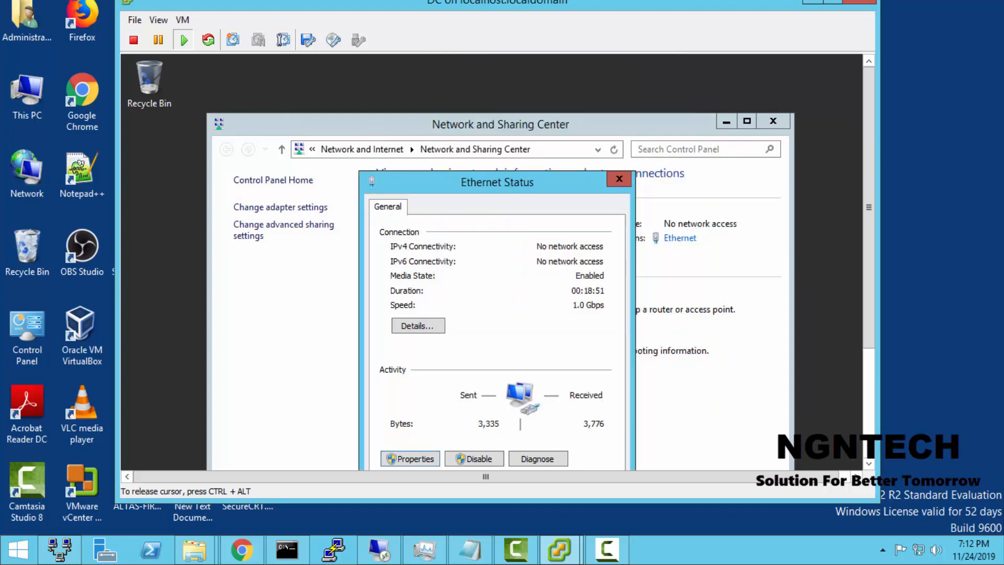
Step: Close the Network and Sharing Center and examine the Ethernet connection's network details
{"action": "left_click", "coordinate": [785, 119]}
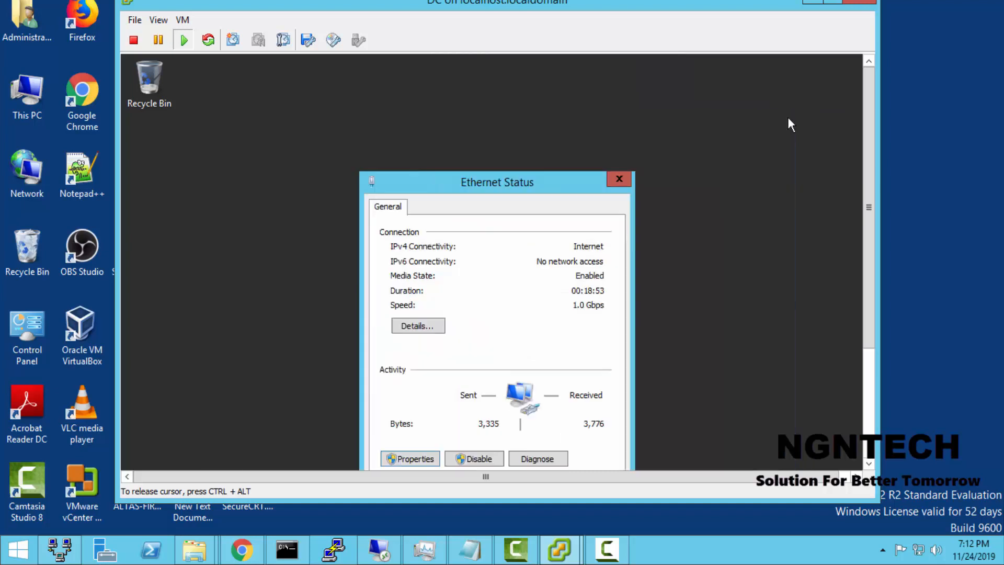
{"action": "key", "text": "ctrl+alt"}
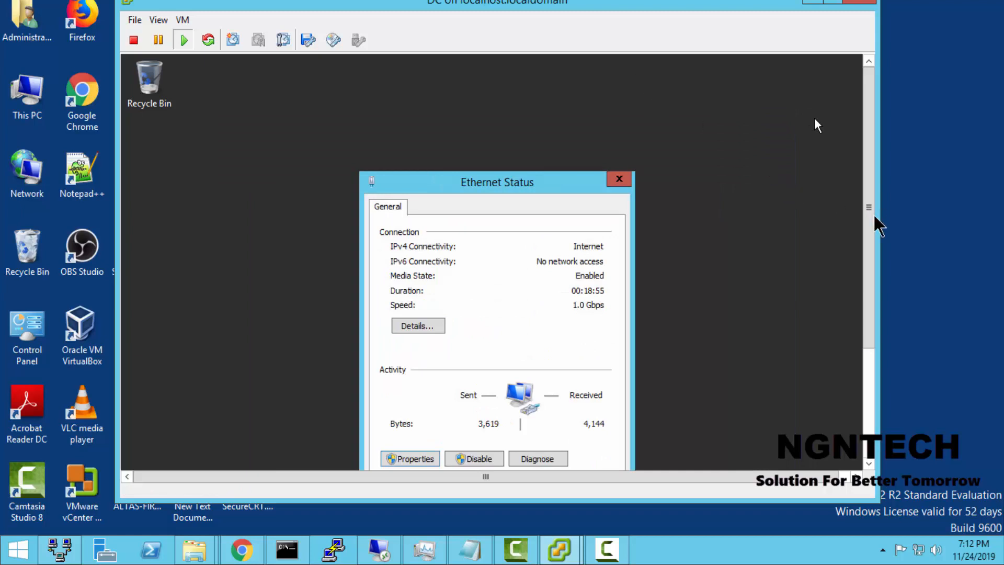
{"action": "left_click_drag", "start_coordinate": [874, 217], "coordinate": [898, 336]}
{"action": "left_click", "coordinate": [414, 208]}
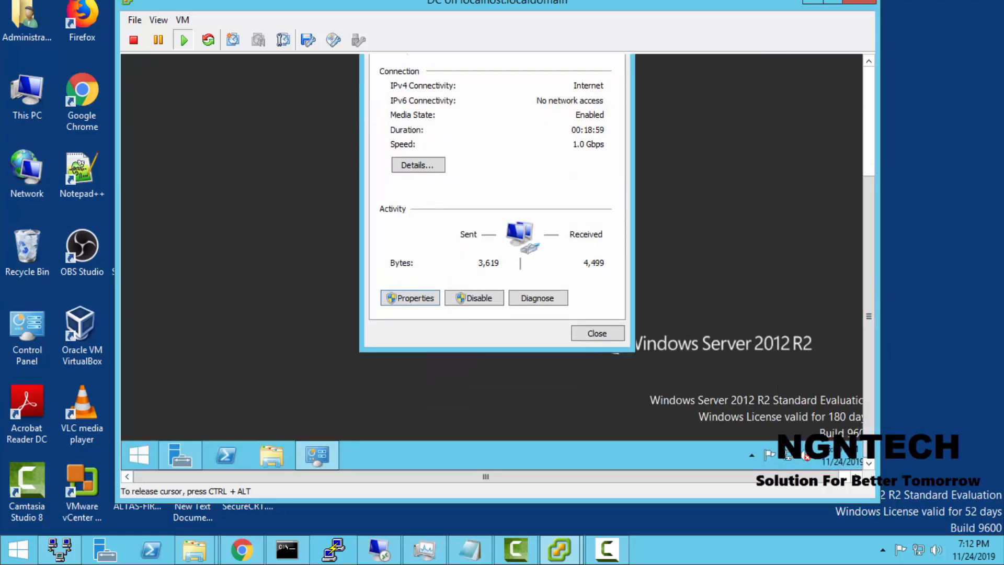
{"action": "key", "text": "Up"}
{"action": "key", "text": "Up"}
{"action": "key", "text": "Return"}
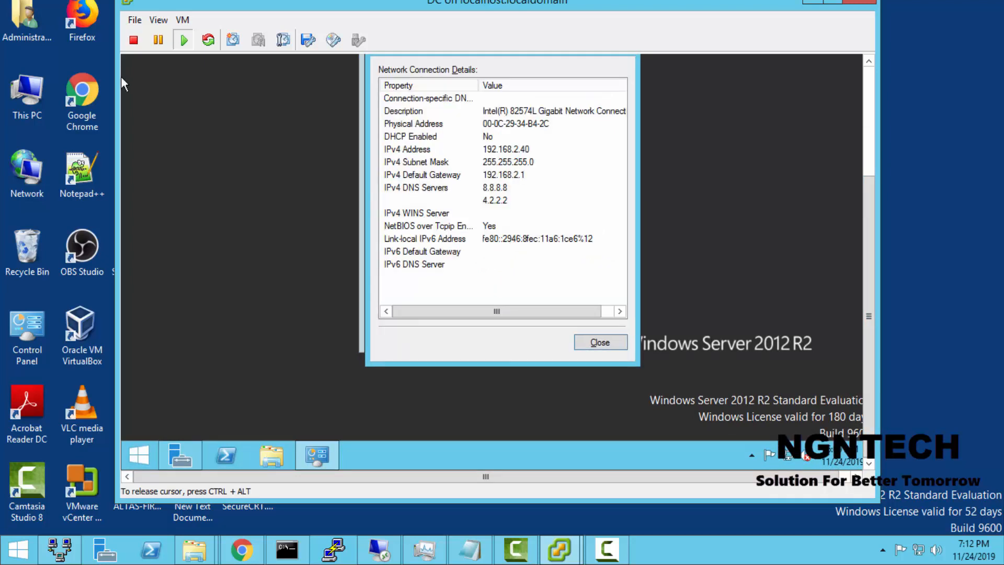
Step: Allow remote connections to the DC server in its system properties, without requiring Network Level Authentication
{"action": "left_click", "coordinate": [285, 444]}
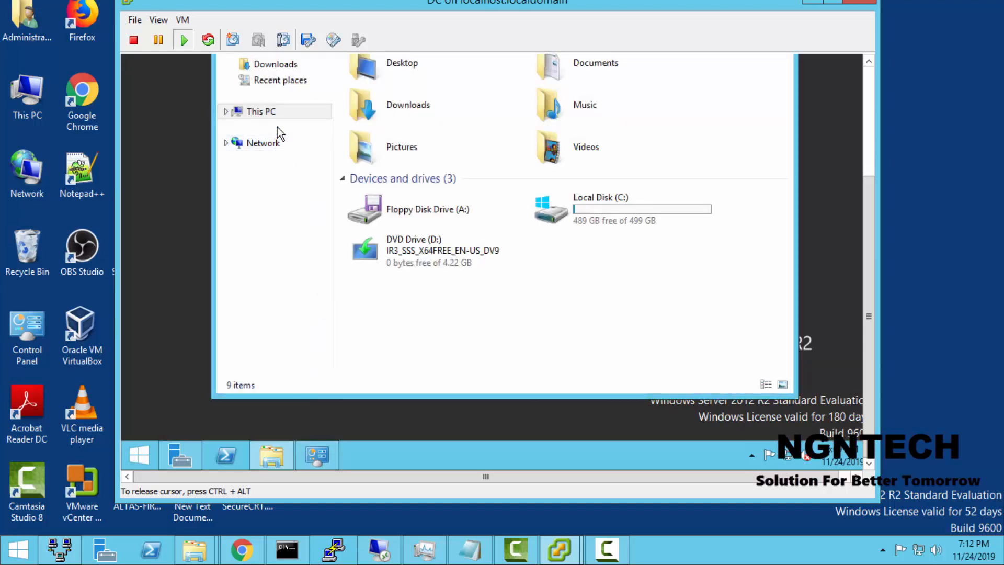
{"action": "right_click", "coordinate": [270, 115]}
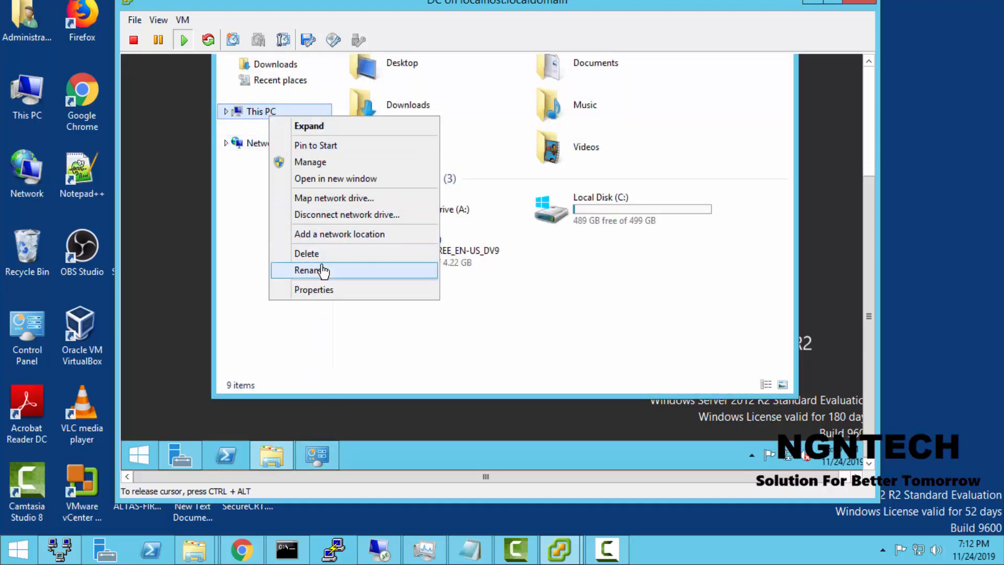
{"action": "left_click", "coordinate": [332, 289]}
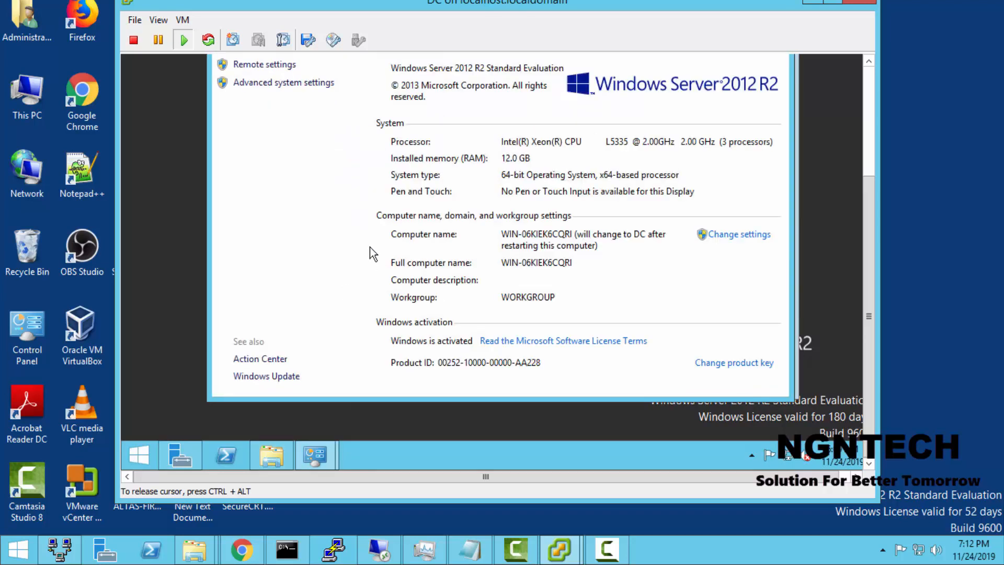
{"action": "left_click", "coordinate": [285, 67]}
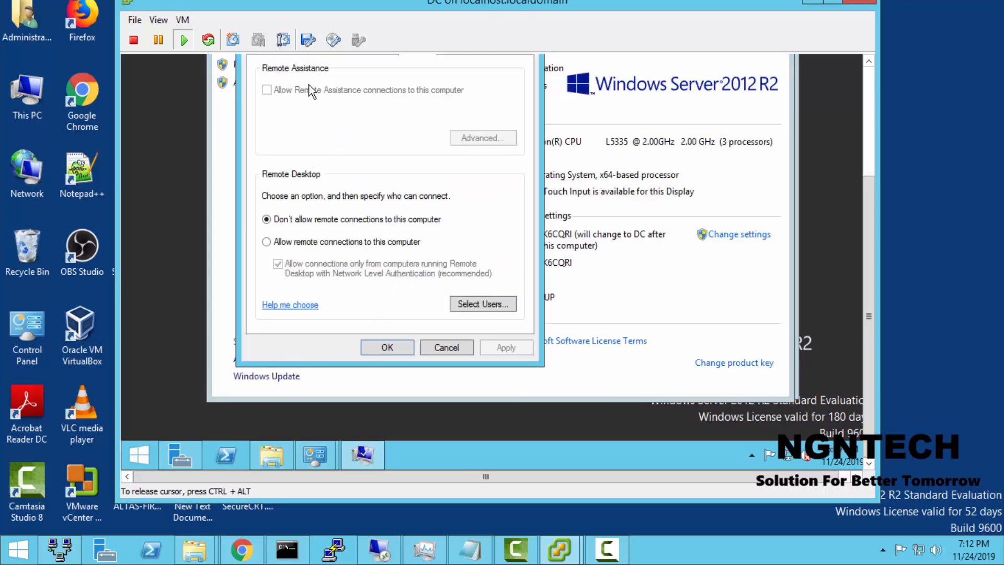
{"action": "left_click", "coordinate": [320, 242]}
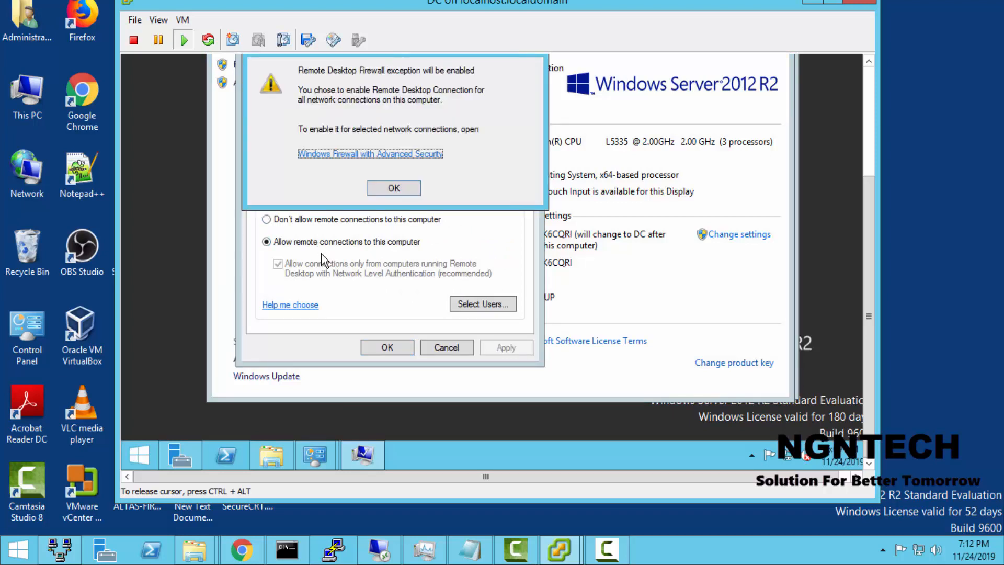
{"action": "left_click", "coordinate": [373, 192]}
{"action": "left_click", "coordinate": [348, 282]}
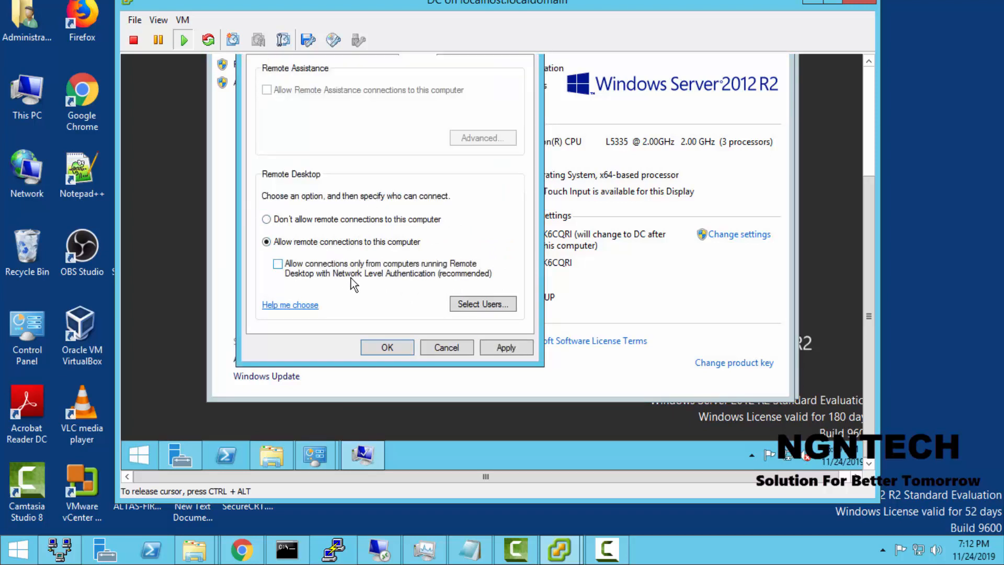
{"action": "left_click", "coordinate": [525, 349]}
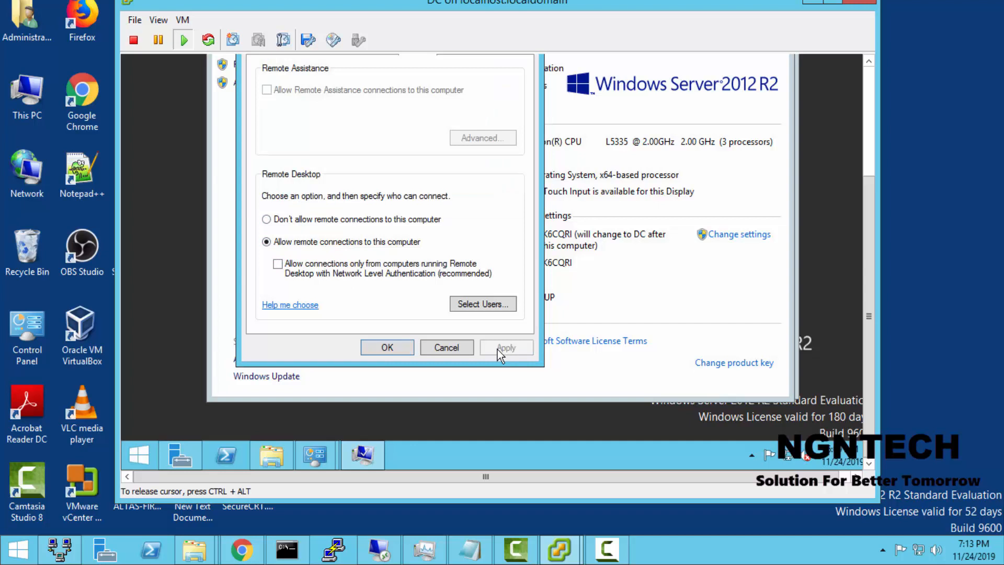
{"action": "left_click", "coordinate": [385, 348]}
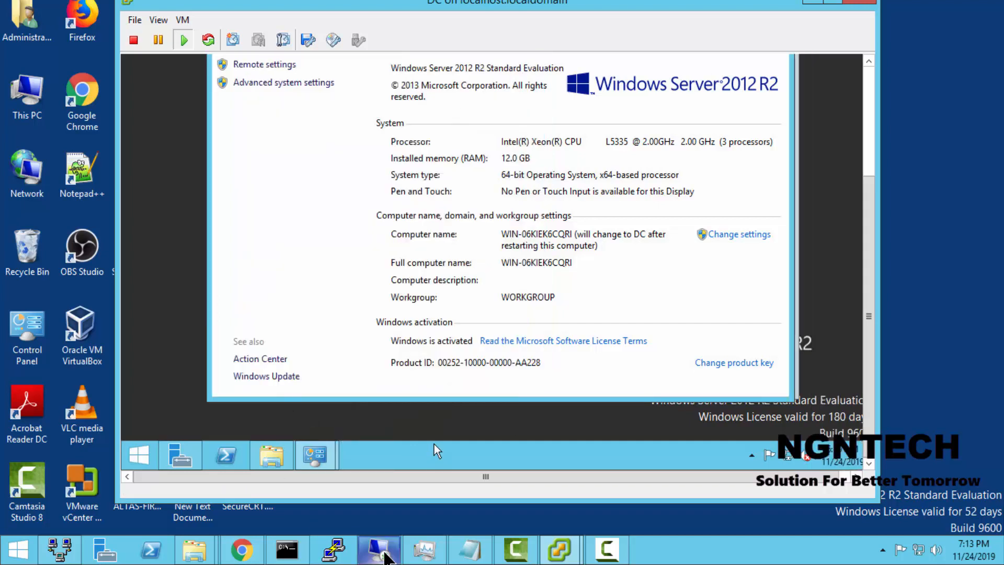
Step: Connect to 192.168.2.40 with Remote Desktop Connection, maximize the session and sign in with the administrator account password
{"action": "right_click", "coordinate": [380, 549]}
{"action": "left_click", "coordinate": [391, 475]}
{"action": "type", "text": "192.168"}
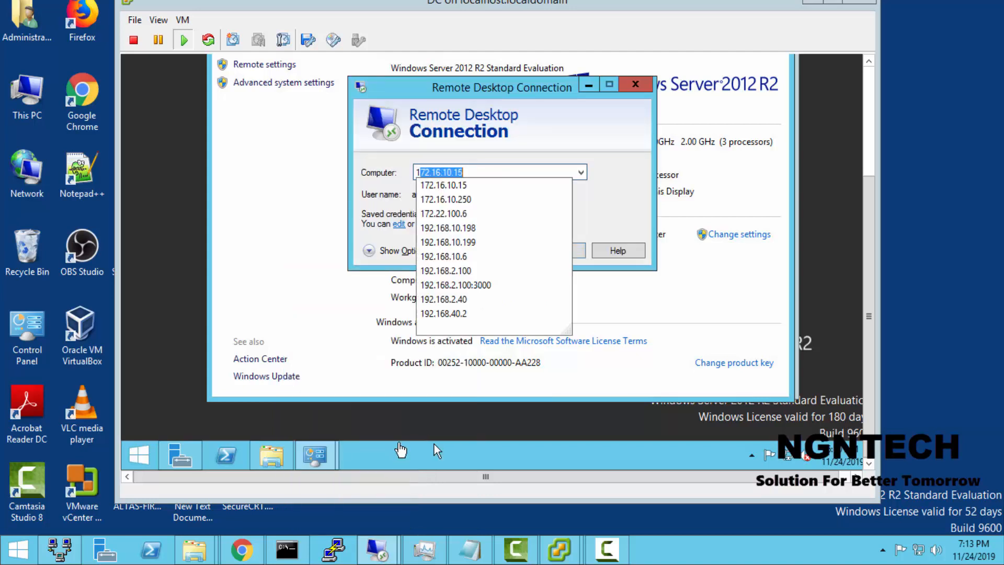
{"action": "type", "text": ".2.40"}
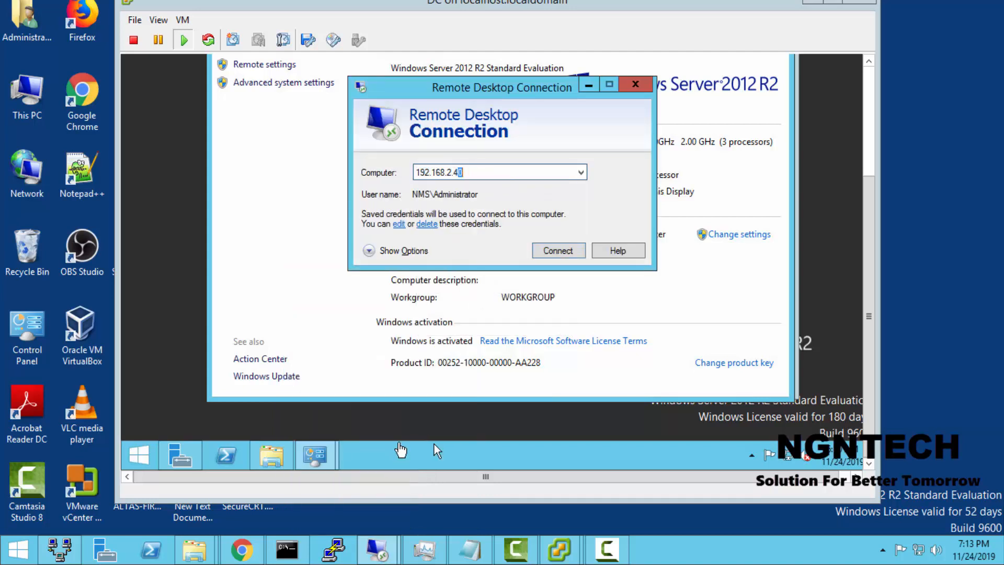
{"action": "key", "text": "Return"}
{"action": "left_click", "coordinate": [549, 328]}
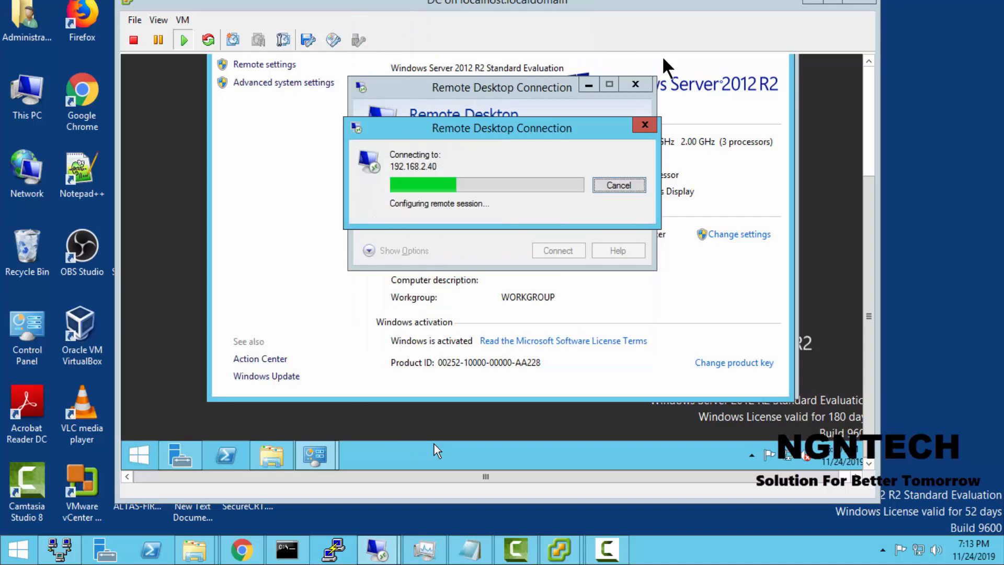
{"action": "left_click", "coordinate": [606, 83]}
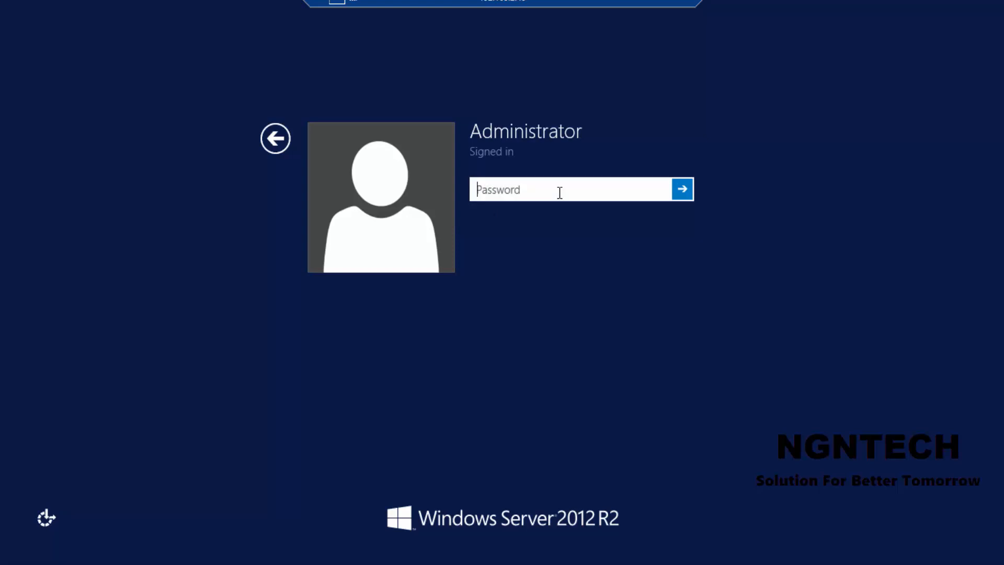
{"action": "type", "text": "P@ssw0rd"}
{"action": "key", "text": "Return"}
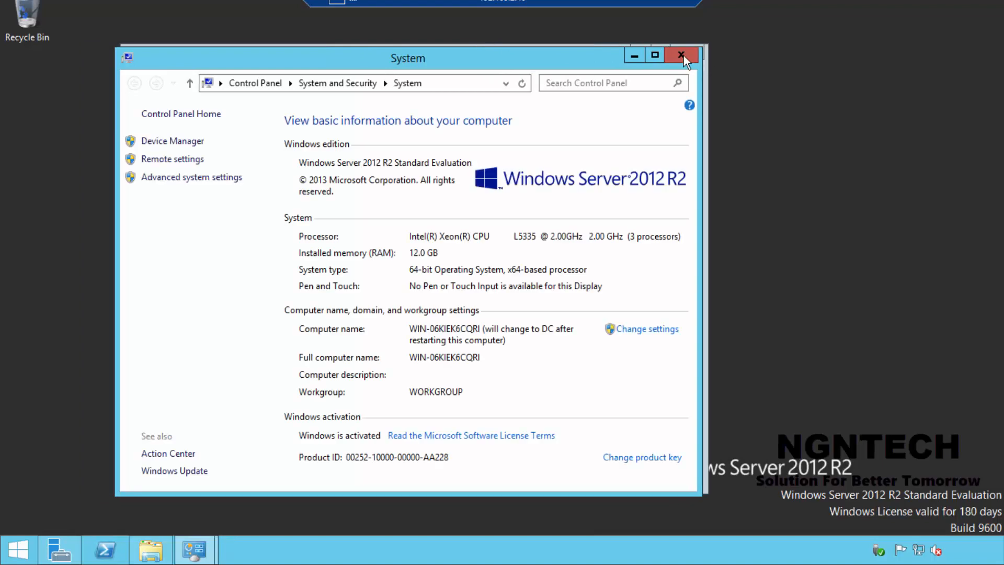
Step: Close the leftover System, This PC and Ethernet connection windows in the remote session, and open This PC from Start
{"action": "left_click", "coordinate": [683, 55]}
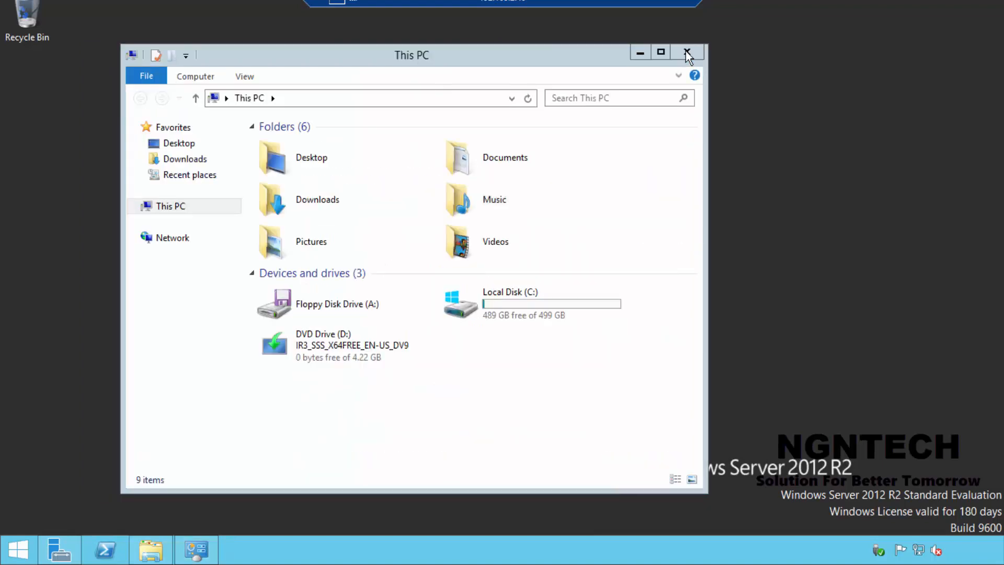
{"action": "left_click", "coordinate": [686, 52]}
{"action": "left_click", "coordinate": [585, 133]}
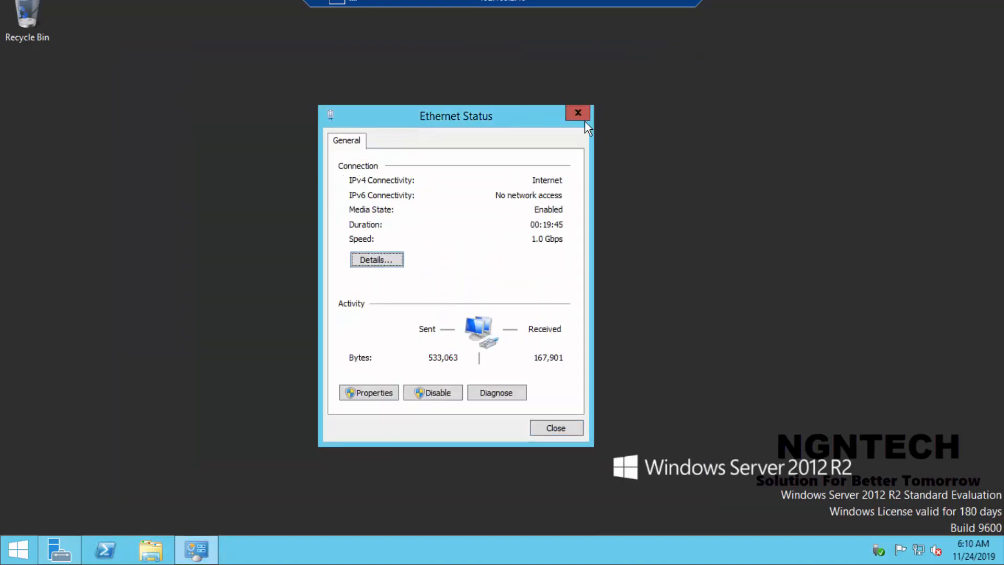
{"action": "left_click", "coordinate": [582, 118]}
{"action": "left_click", "coordinate": [18, 549]}
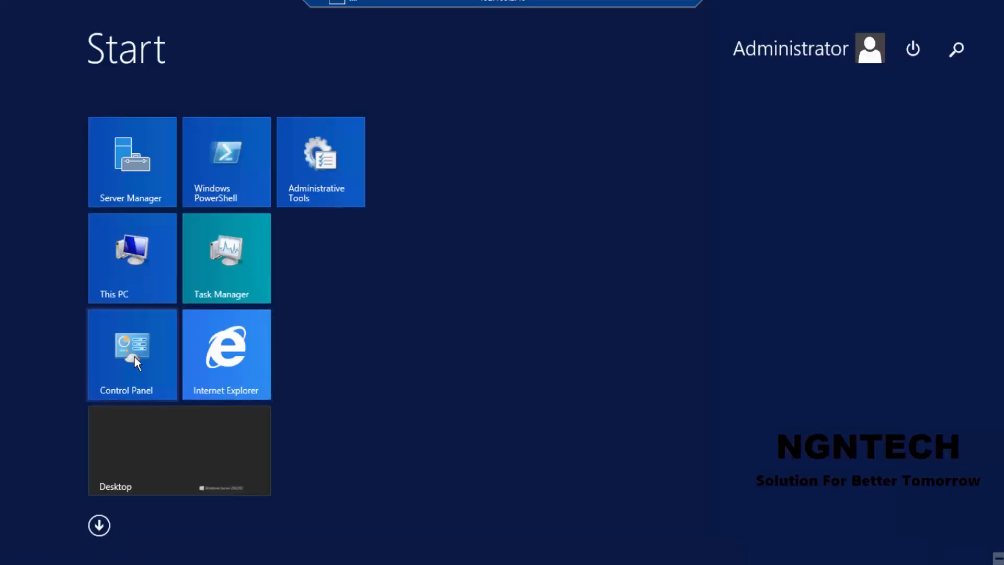
{"action": "left_click", "coordinate": [136, 263]}
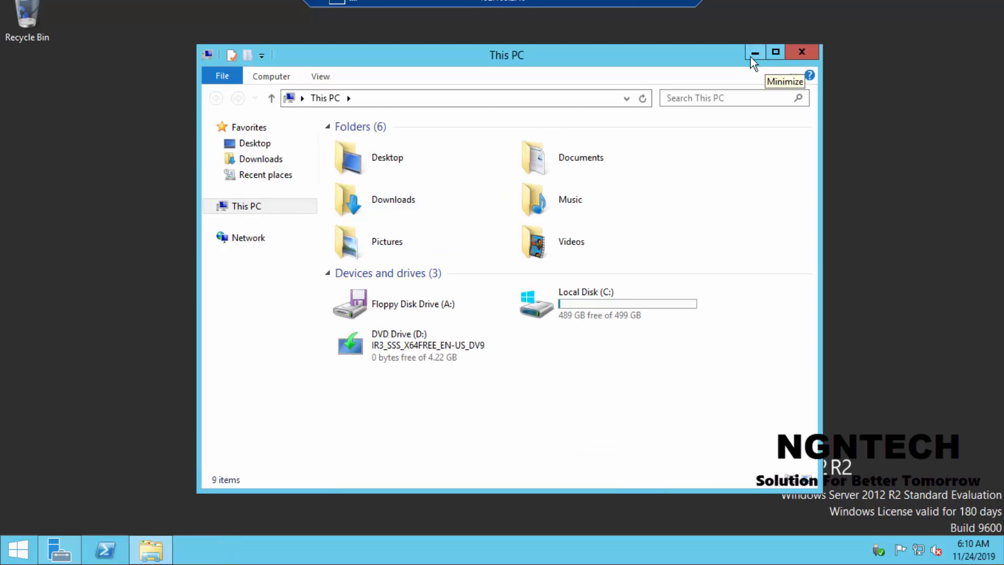
Step: Open Server Manager and advance the Add Roles and Features Wizard to the server roles, keeping the pool server as destination
{"action": "left_click", "coordinate": [18, 549]}
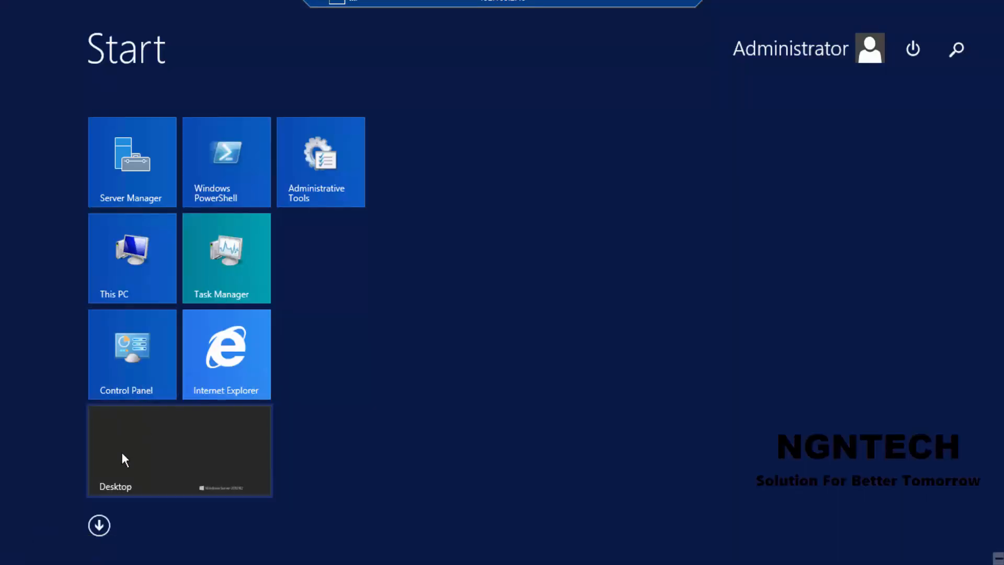
{"action": "left_click", "coordinate": [124, 146]}
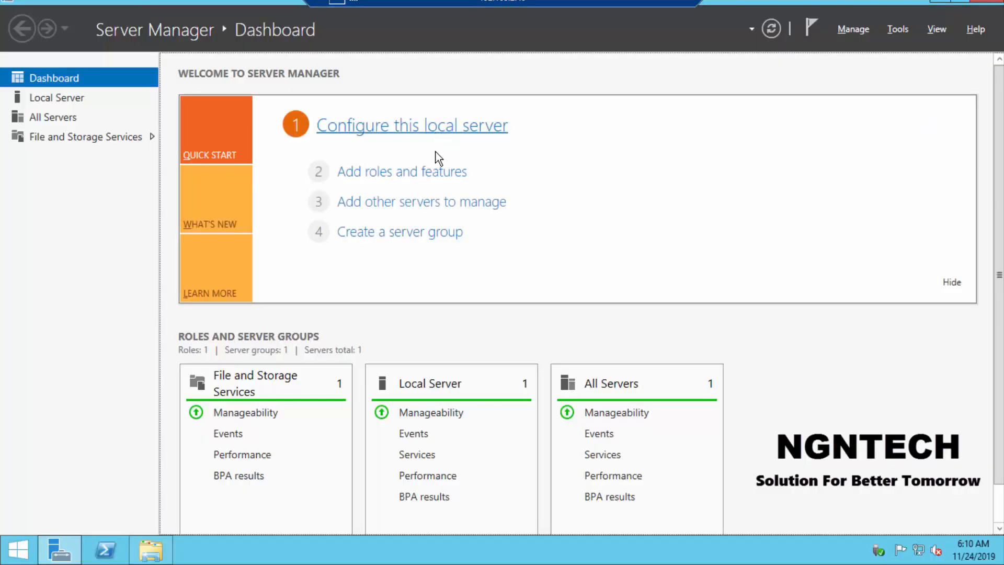
{"action": "left_click", "coordinate": [421, 173]}
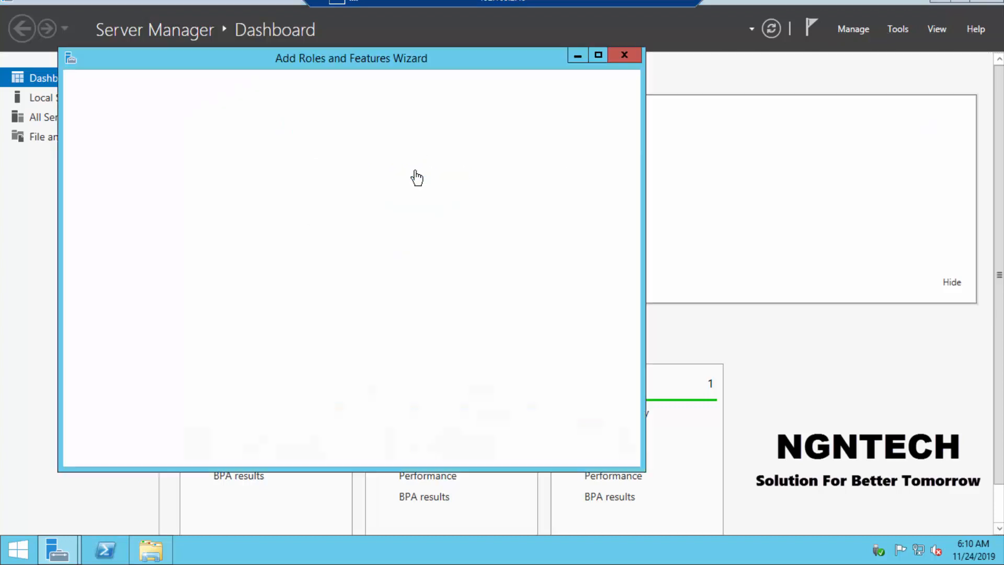
{"action": "left_click", "coordinate": [469, 450]}
{"action": "left_click", "coordinate": [469, 450]}
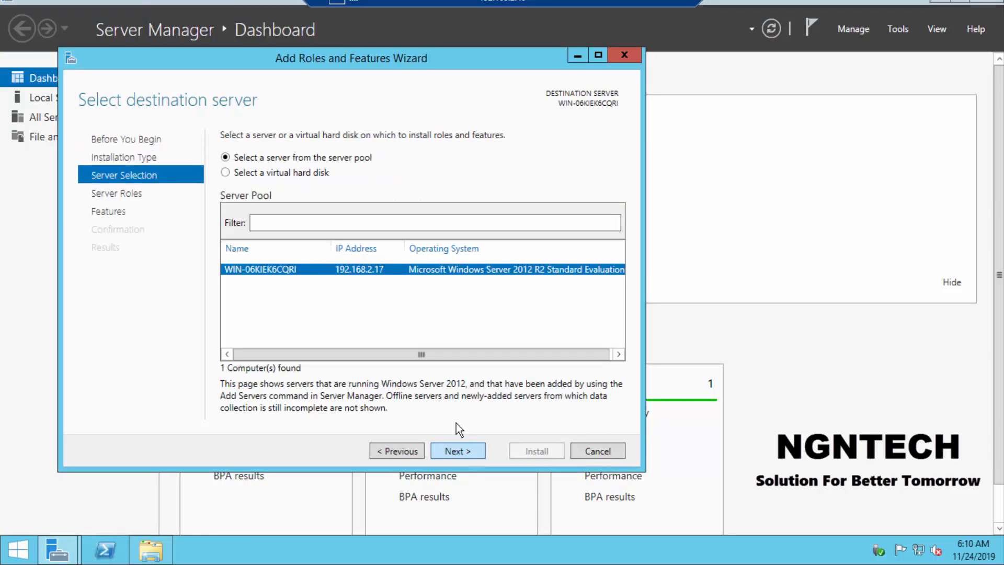
{"action": "left_click", "coordinate": [468, 451]}
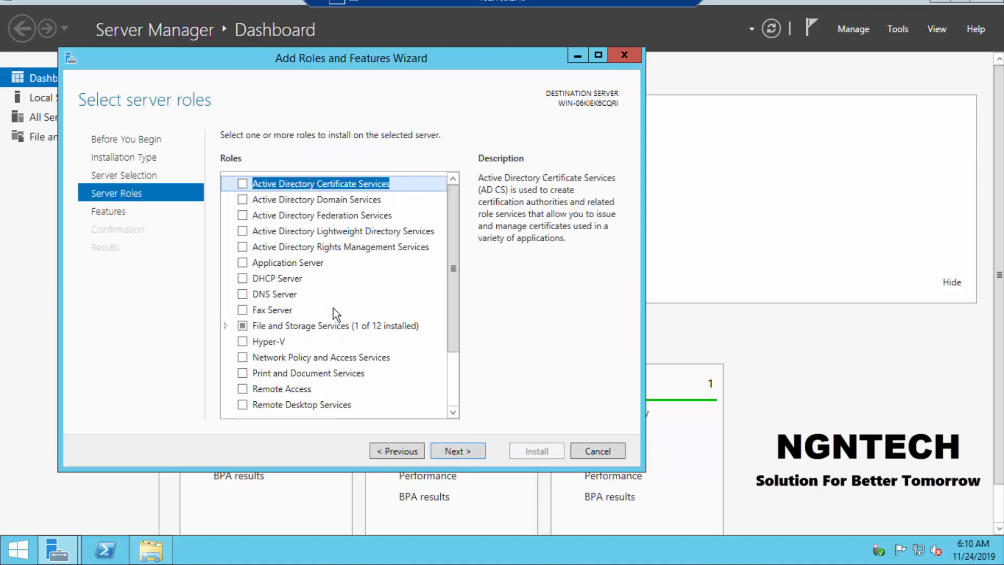
{"action": "left_click", "coordinate": [454, 394]}
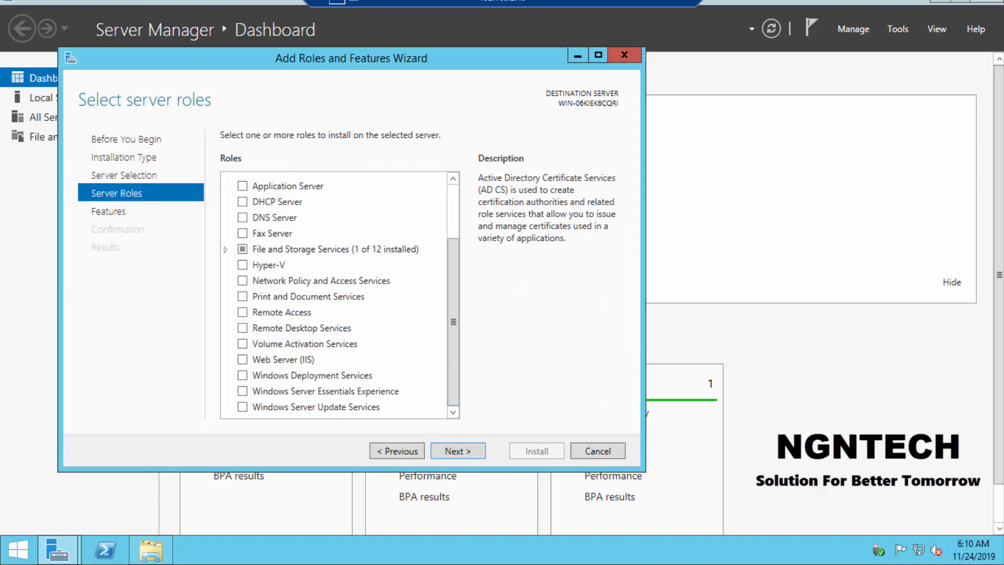
Step: Open the adapter list from the Network and Sharing Center and examine the Ethernet connection's details
{"action": "left_click", "coordinate": [919, 554]}
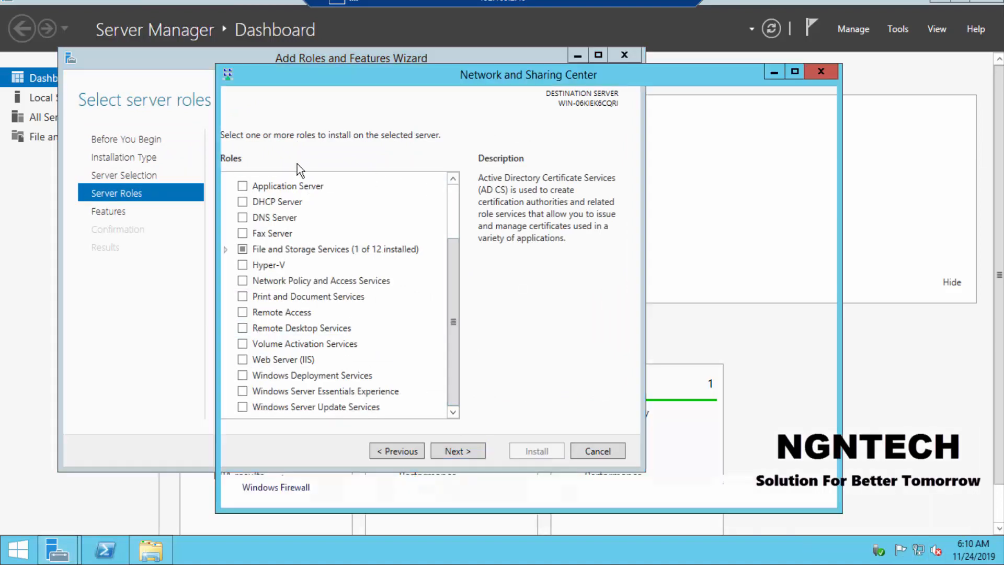
{"action": "left_click", "coordinate": [264, 158]}
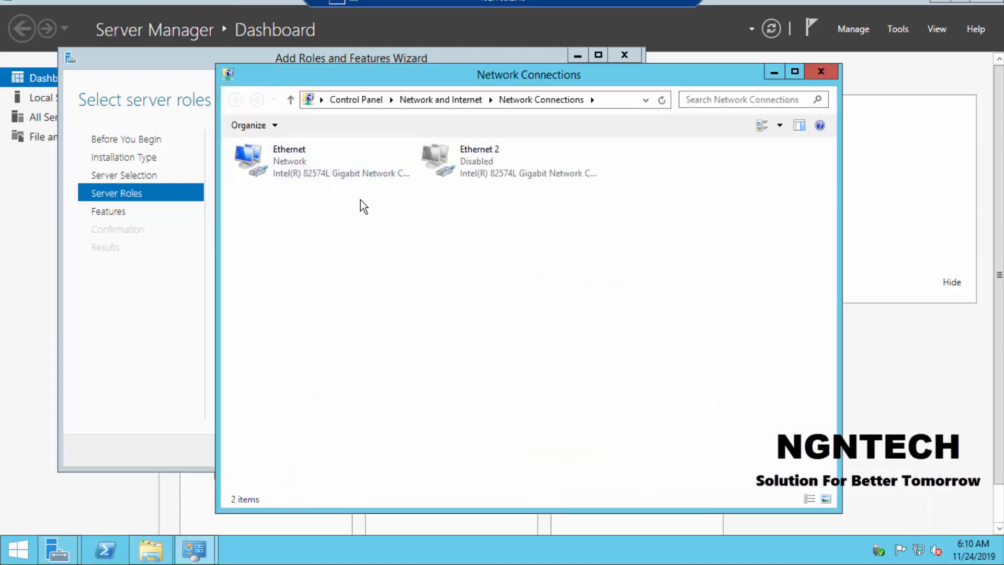
{"action": "left_click", "coordinate": [299, 168]}
{"action": "double_click", "coordinate": [300, 169]}
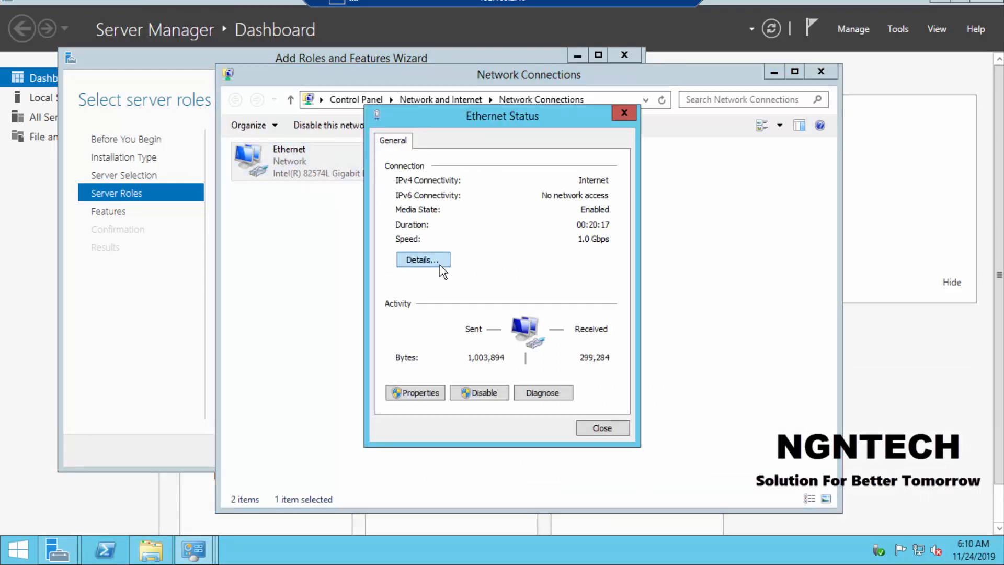
{"action": "left_click", "coordinate": [440, 265]}
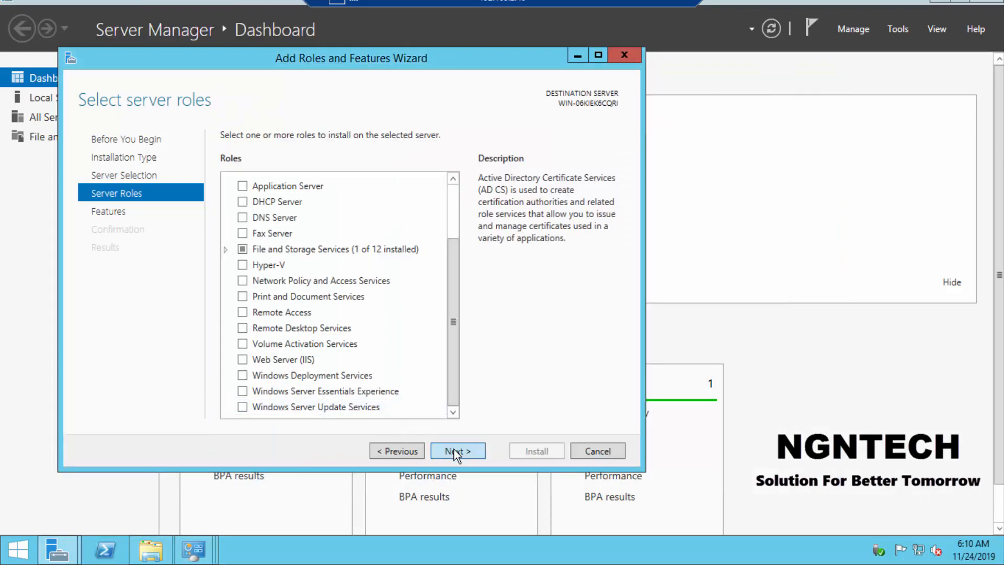
Step: Install the Desktop Experience feature under User Interfaces and Infrastructure with its required features, adding no server roles
{"action": "left_click", "coordinate": [454, 449]}
{"action": "left_click", "coordinate": [322, 366]}
{"action": "key", "text": "d"}
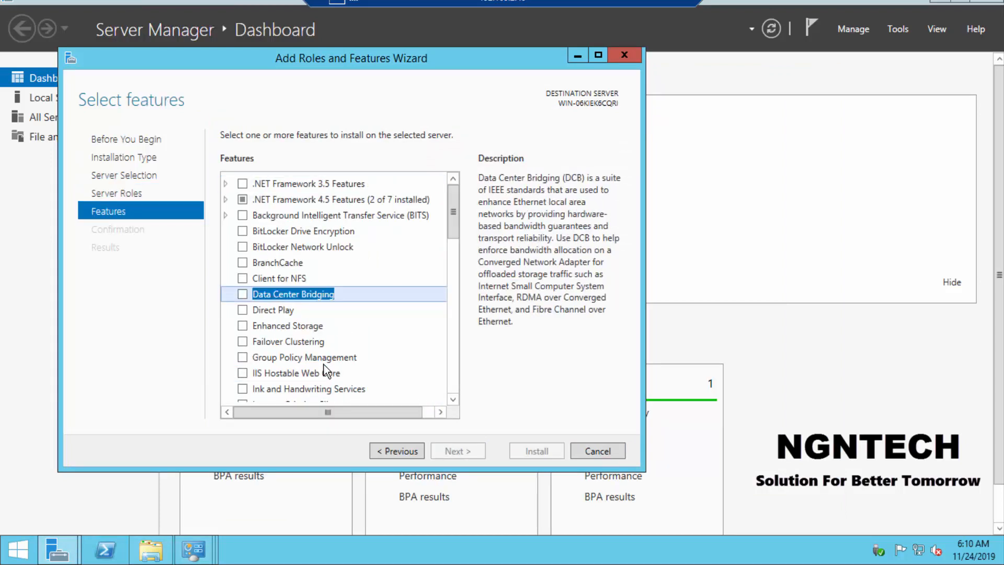
{"action": "left_click_drag", "start_coordinate": [453, 191], "coordinate": [456, 381]}
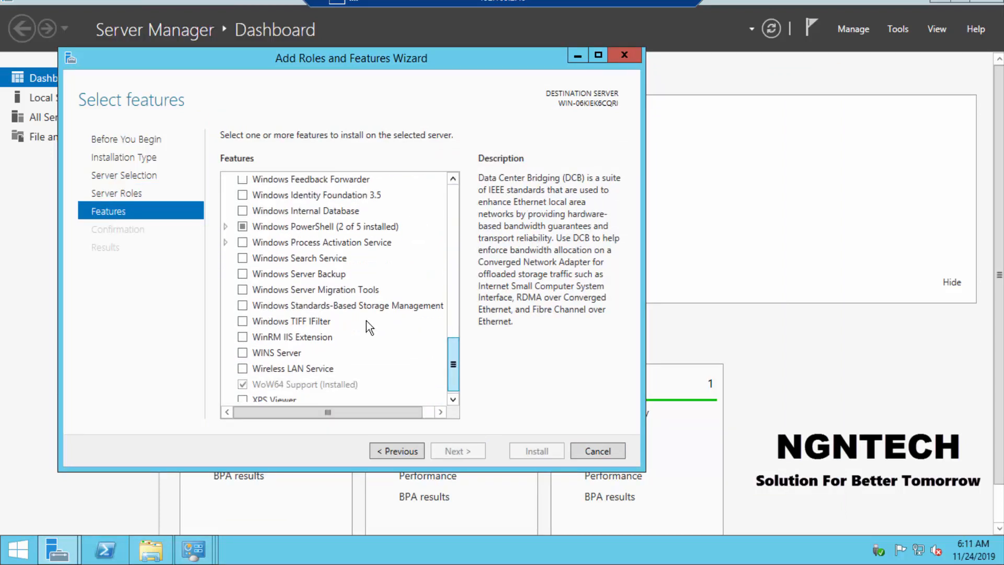
{"action": "scroll", "coordinate": [236, 309], "scroll_direction": "down", "scroll_amount": 1}
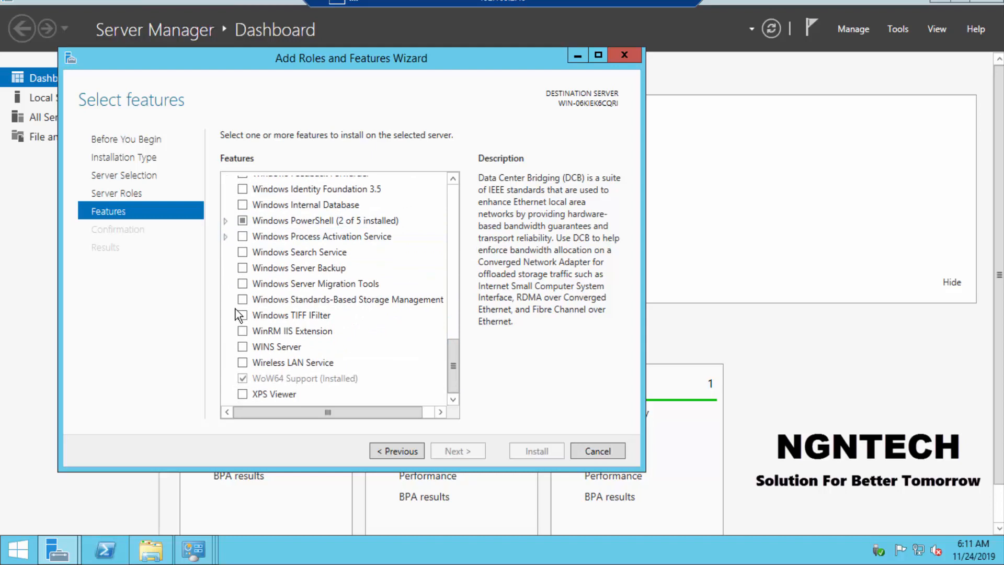
{"action": "scroll", "coordinate": [235, 314], "scroll_direction": "up", "scroll_amount": 2}
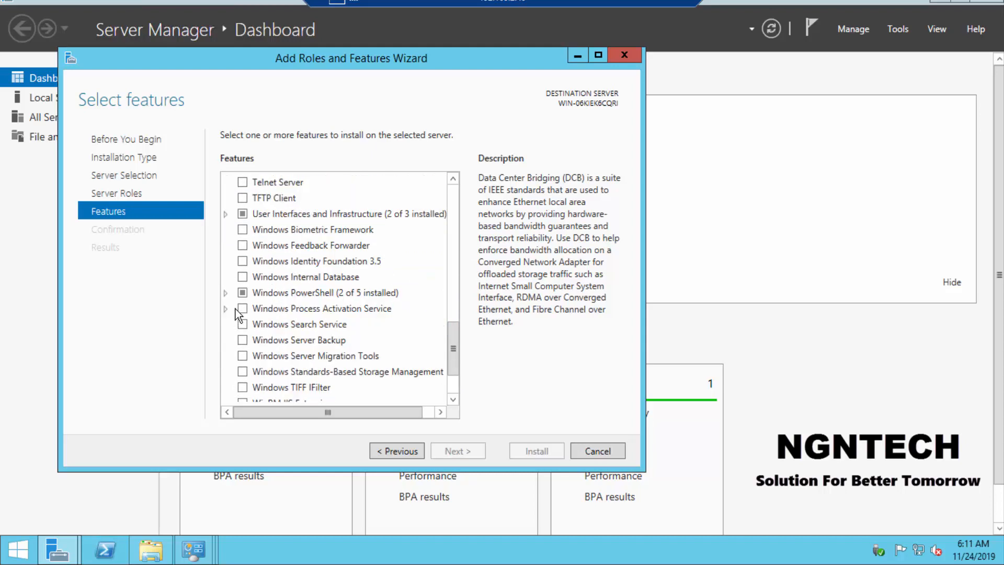
{"action": "left_click", "coordinate": [227, 219]}
{"action": "left_click", "coordinate": [227, 217]}
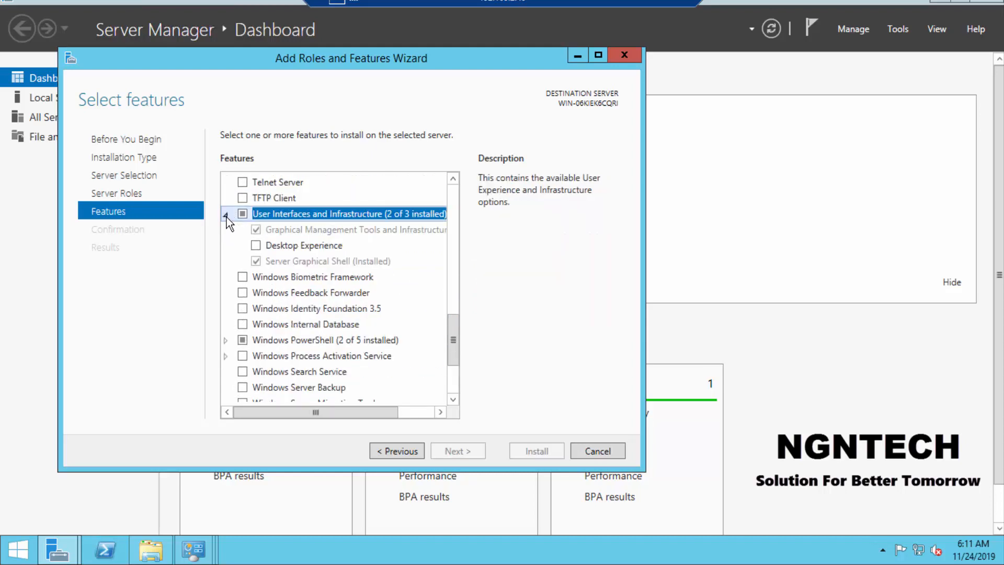
{"action": "left_click", "coordinate": [256, 245]}
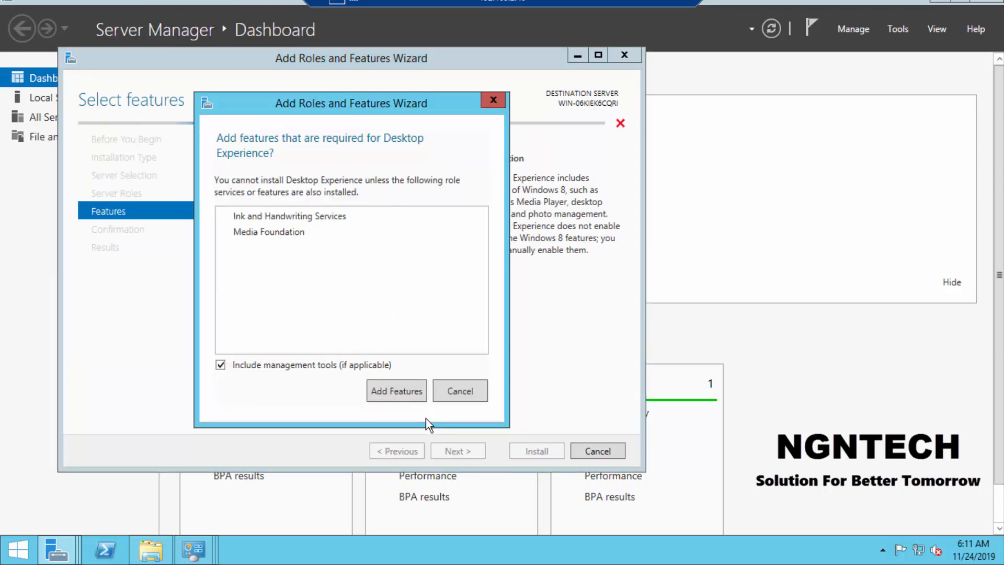
{"action": "left_click", "coordinate": [392, 400]}
{"action": "left_click", "coordinate": [461, 449]}
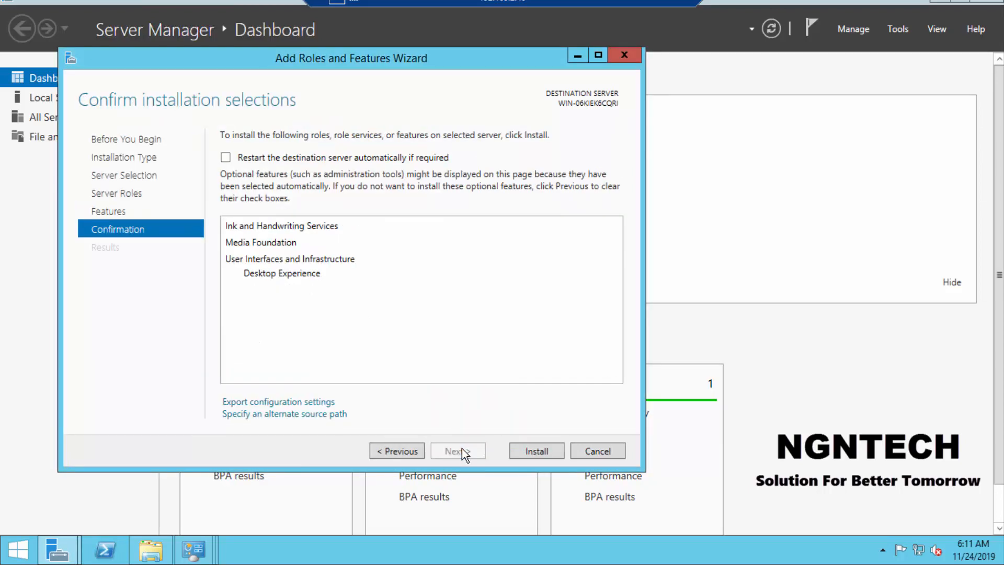
{"action": "left_click", "coordinate": [533, 450]}
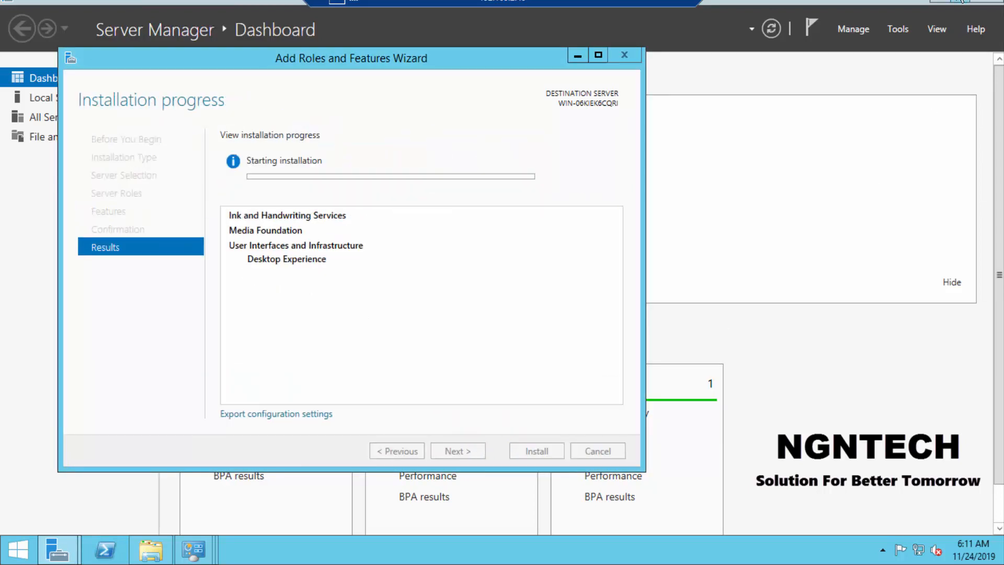
Step: Take the remote session out of full screen and close the DC virtual machine's console window
{"action": "left_click", "coordinate": [979, 2]}
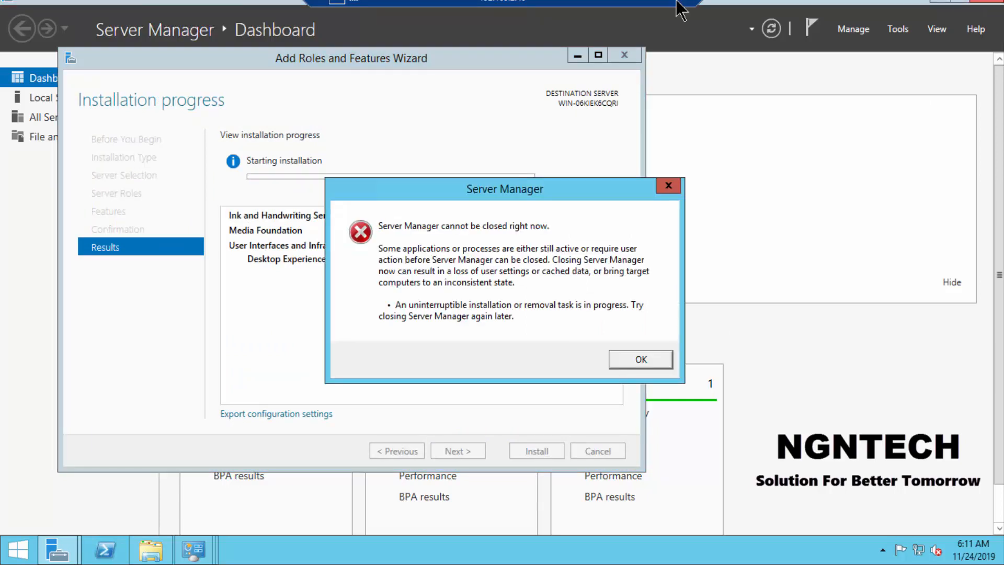
{"action": "key", "text": "Return"}
{"action": "left_click", "coordinate": [675, 5]}
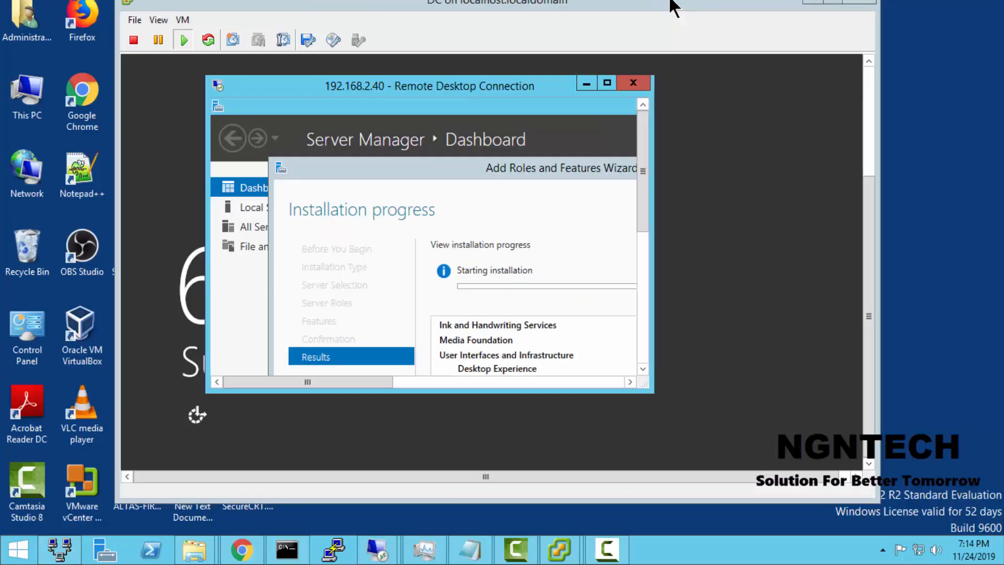
{"action": "left_click", "coordinate": [132, 21]}
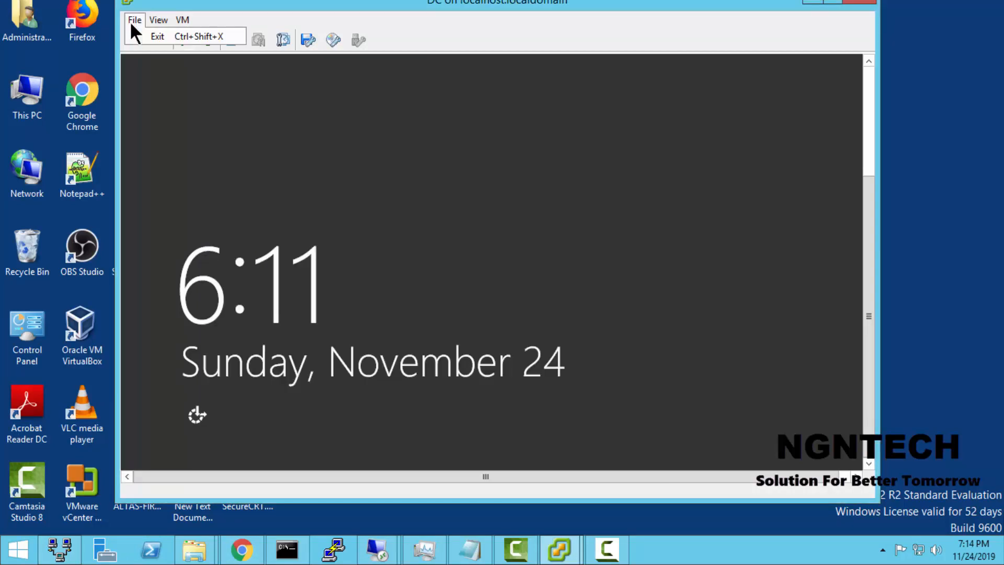
{"action": "left_click", "coordinate": [849, 2]}
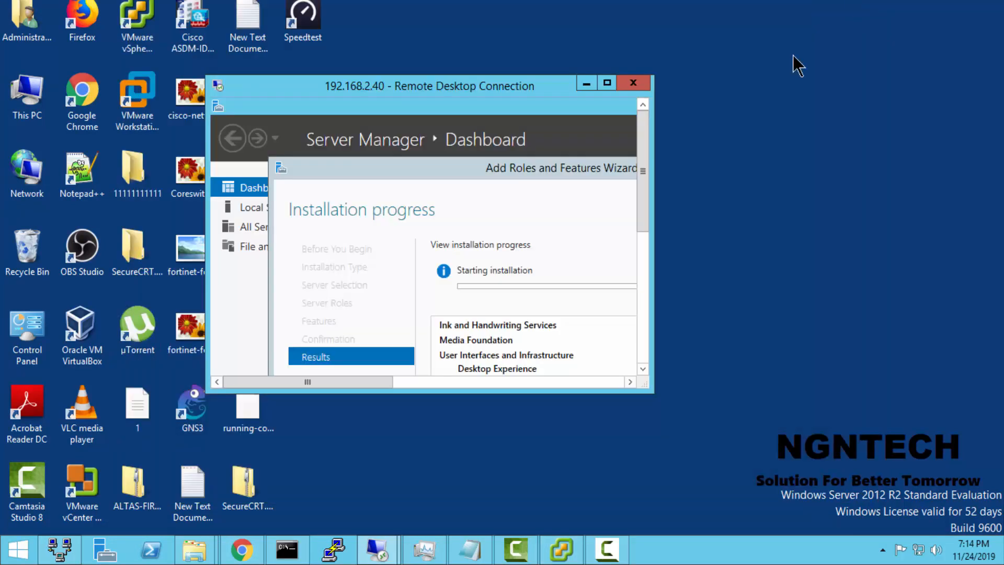
Step: Switch to vSphere Client, start Install/Upgrade VMware Tools for the DC virtual machine, and minimize the client
{"action": "left_click", "coordinate": [562, 549]}
{"action": "right_click", "coordinate": [54, 116]}
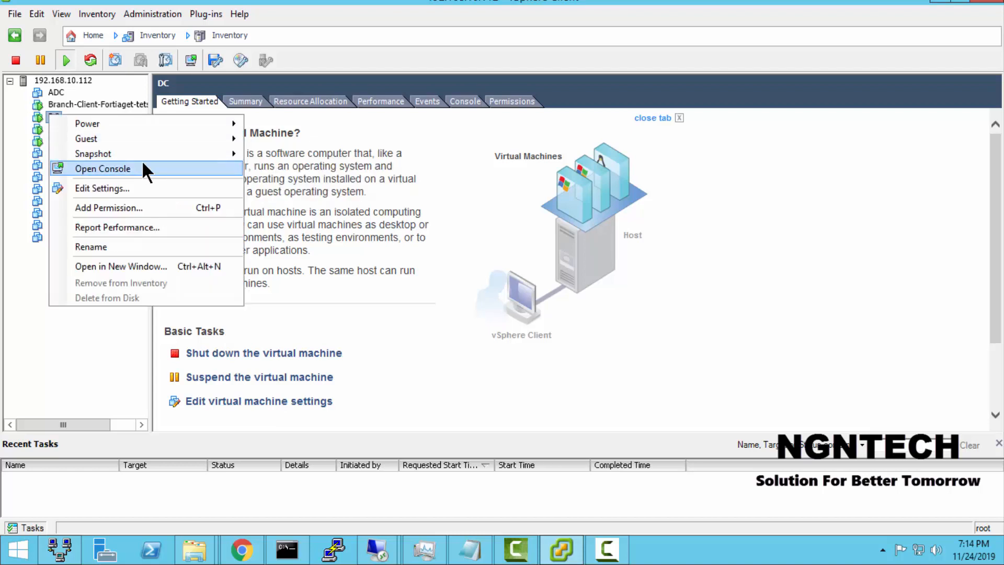
{"action": "mouse_move", "coordinate": [217, 138]}
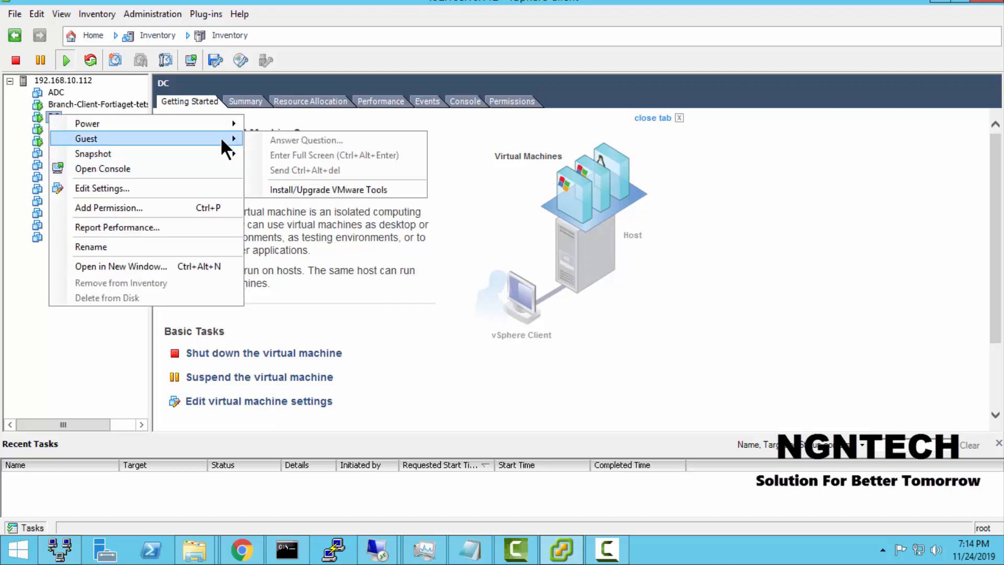
{"action": "left_click", "coordinate": [356, 189]}
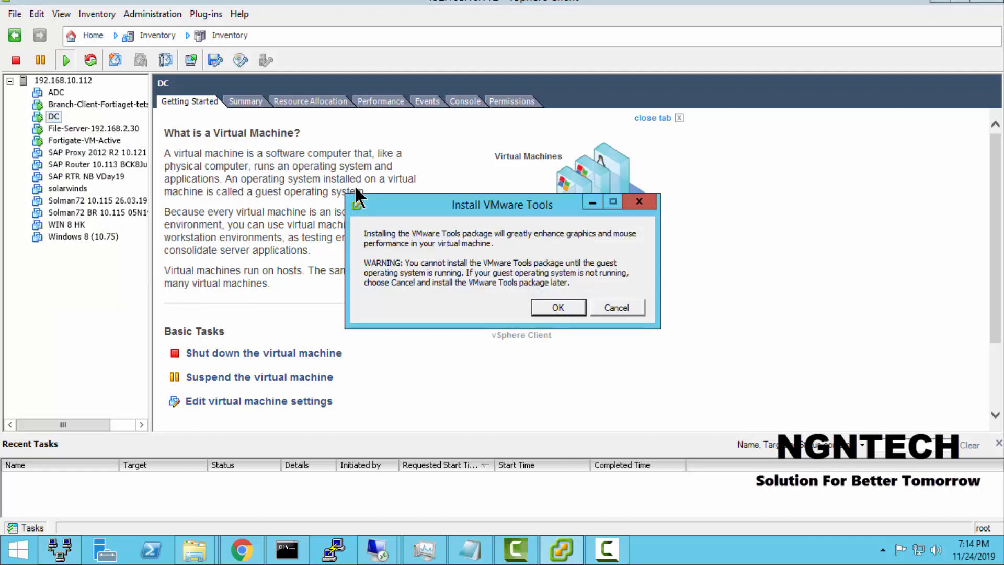
{"action": "left_click", "coordinate": [557, 307]}
{"action": "left_click", "coordinate": [944, 5]}
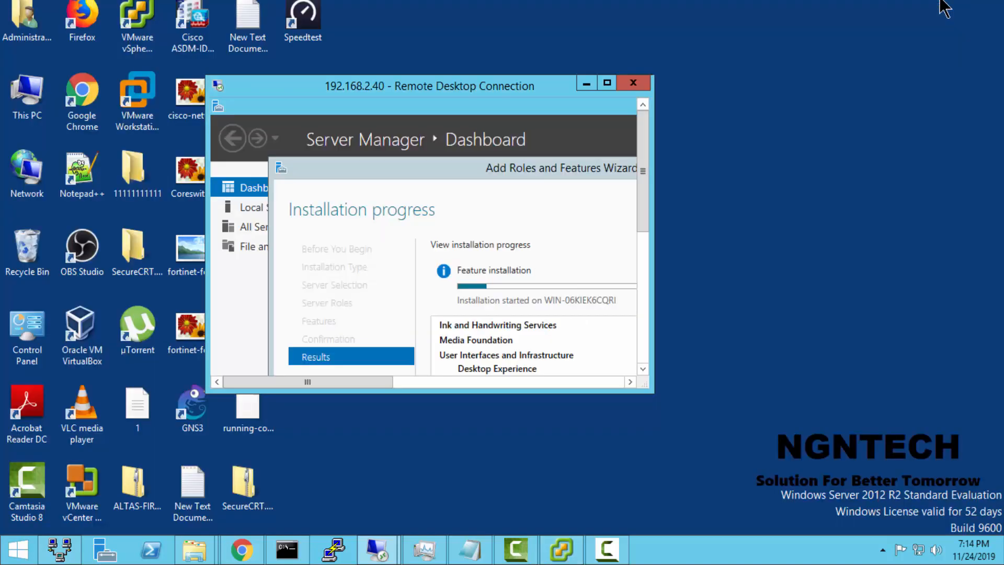
Step: Launch the VMware Tools setup from DVD Drive (D:) in the full-screen remote session and reposition the Add Roles and Features Wizard
{"action": "left_click", "coordinate": [605, 83]}
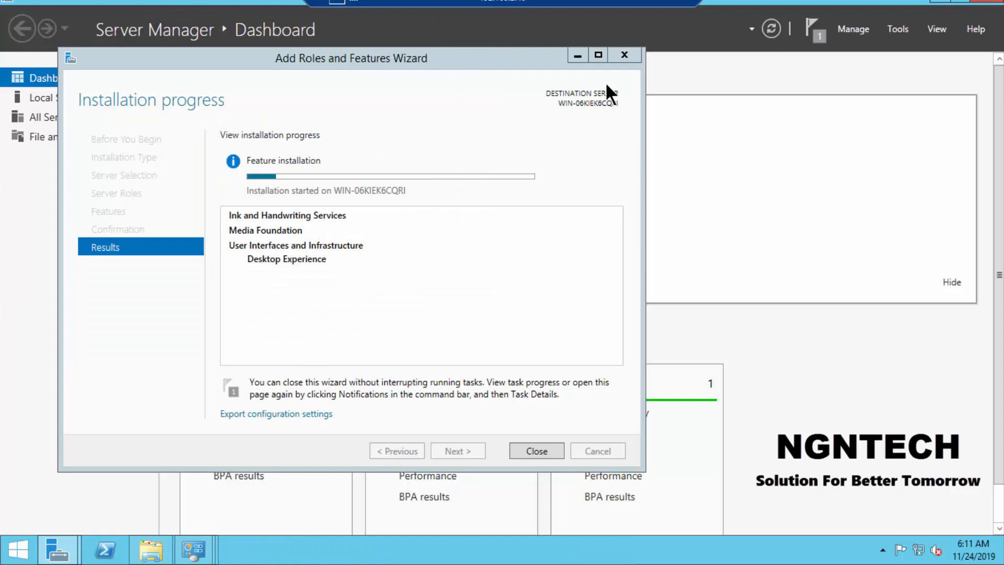
{"action": "left_click", "coordinate": [170, 556]}
{"action": "left_click", "coordinate": [388, 358]}
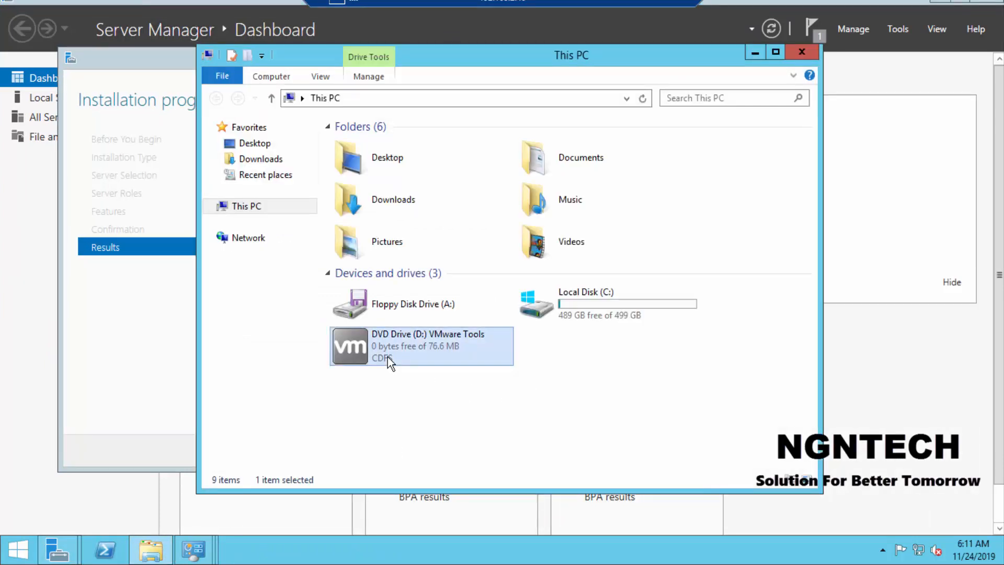
{"action": "double_click", "coordinate": [388, 358]}
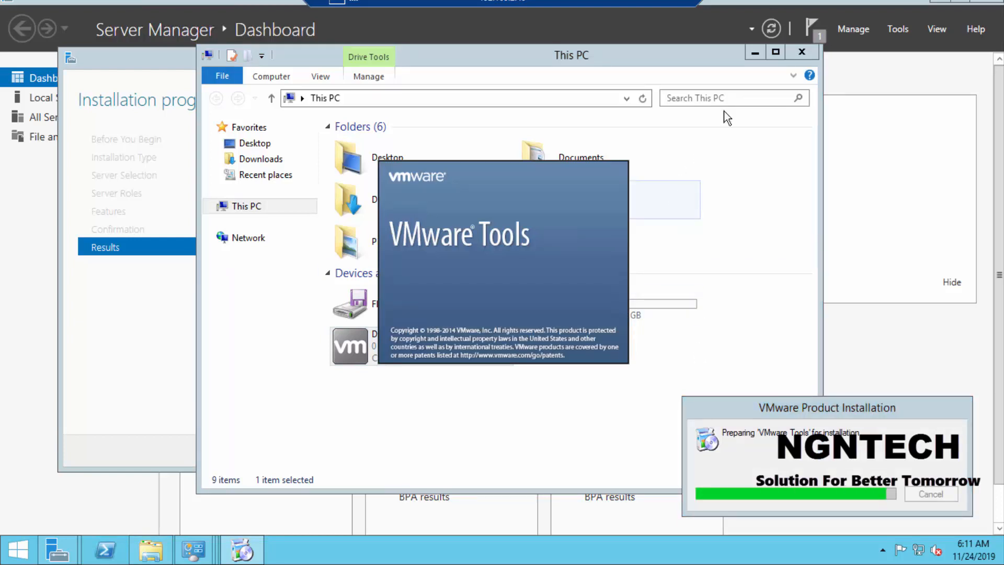
{"action": "left_click", "coordinate": [759, 50]}
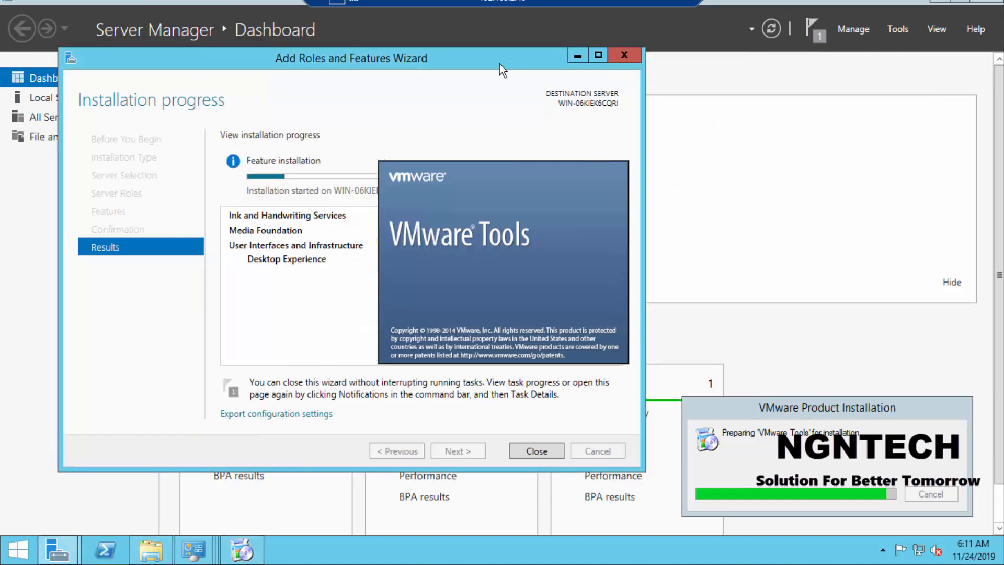
{"action": "left_click_drag", "start_coordinate": [515, 64], "coordinate": [608, 55]}
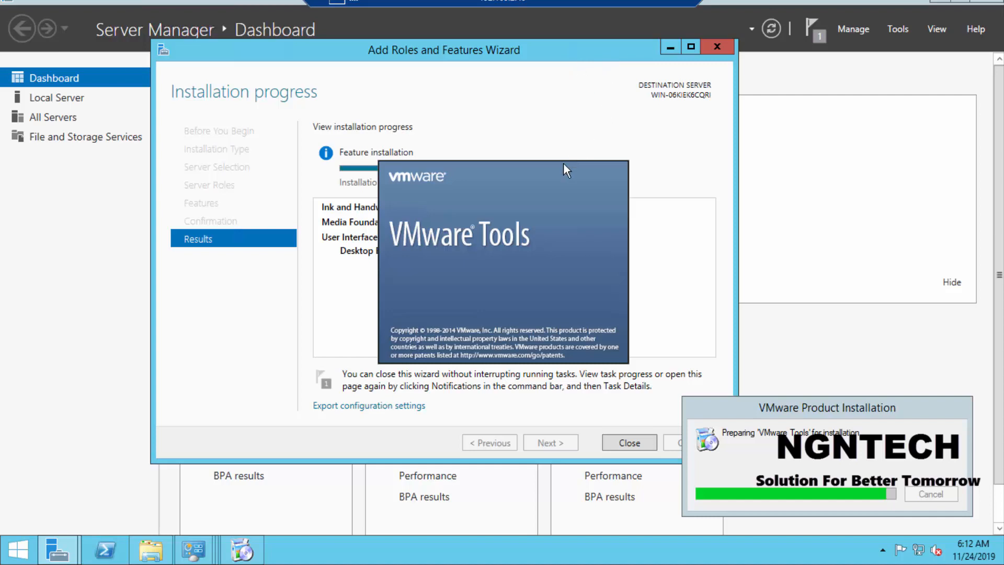
{"action": "left_click_drag", "start_coordinate": [521, 57], "coordinate": [509, 36]}
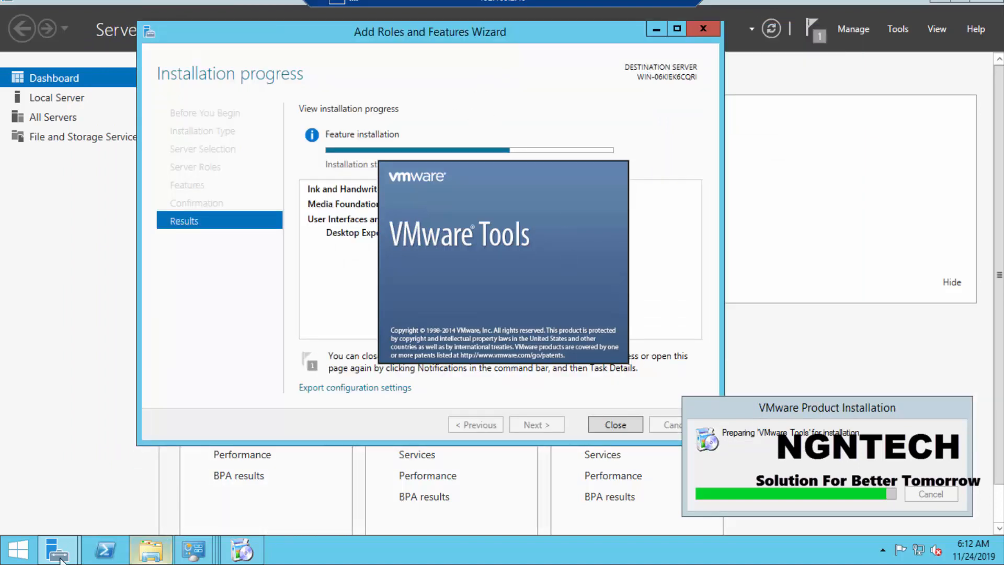
Step: Open the properties of This PC, examine the computer name and system details, and minimize both windows
{"action": "left_click", "coordinate": [2, 561]}
{"action": "left_click", "coordinate": [123, 287]}
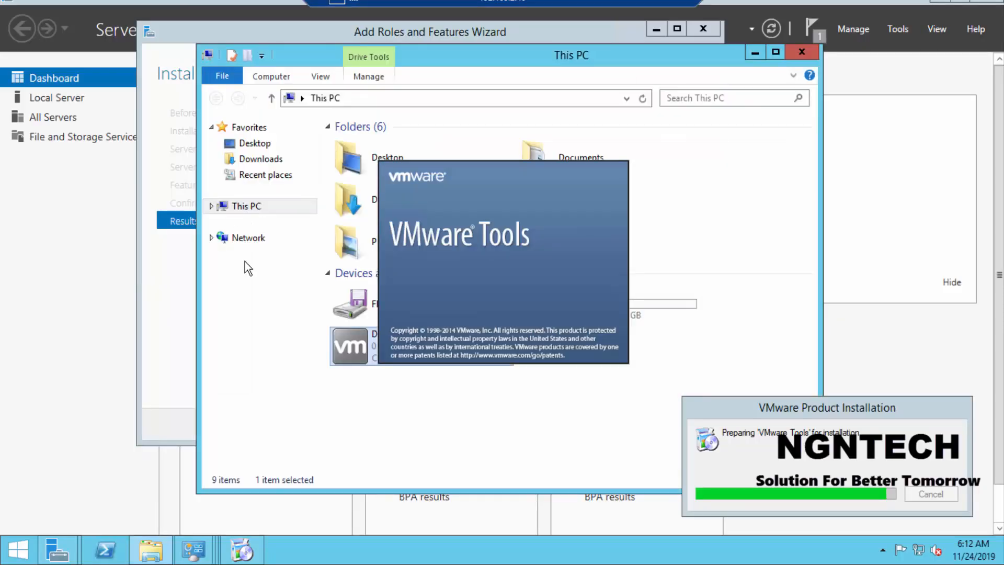
{"action": "right_click", "coordinate": [235, 219]}
{"action": "right_click", "coordinate": [224, 205]}
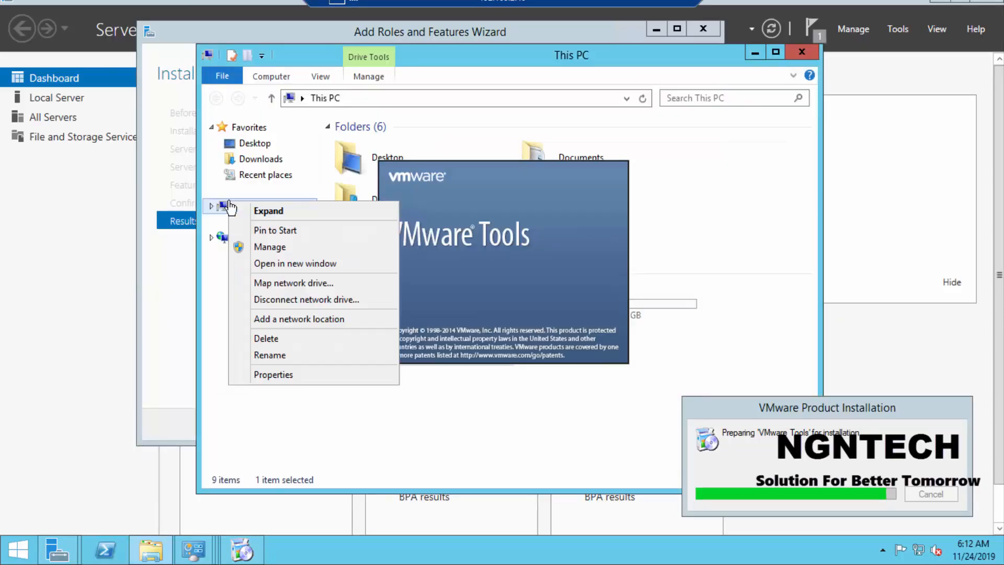
{"action": "left_click", "coordinate": [283, 375]}
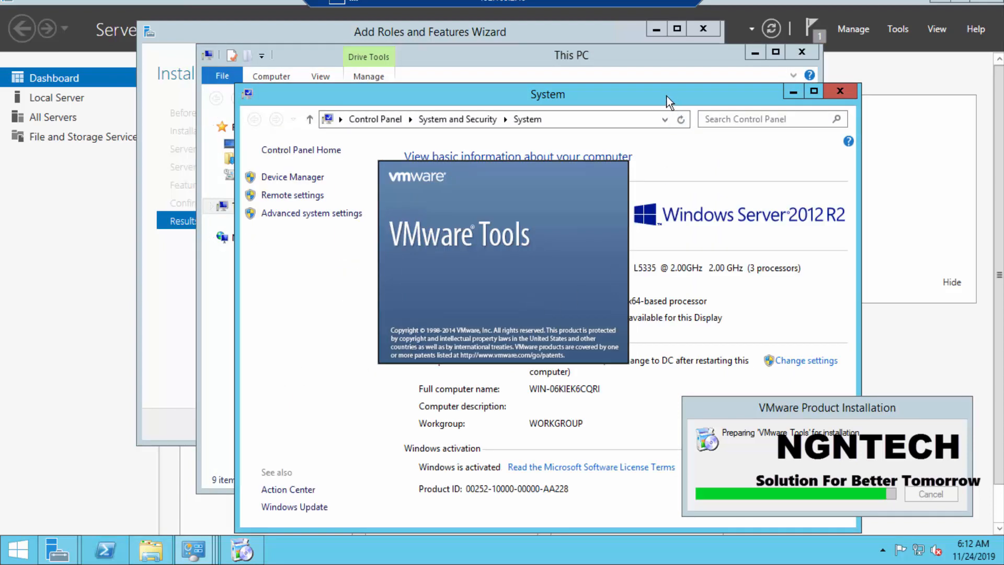
{"action": "left_click_drag", "start_coordinate": [667, 96], "coordinate": [372, 64]}
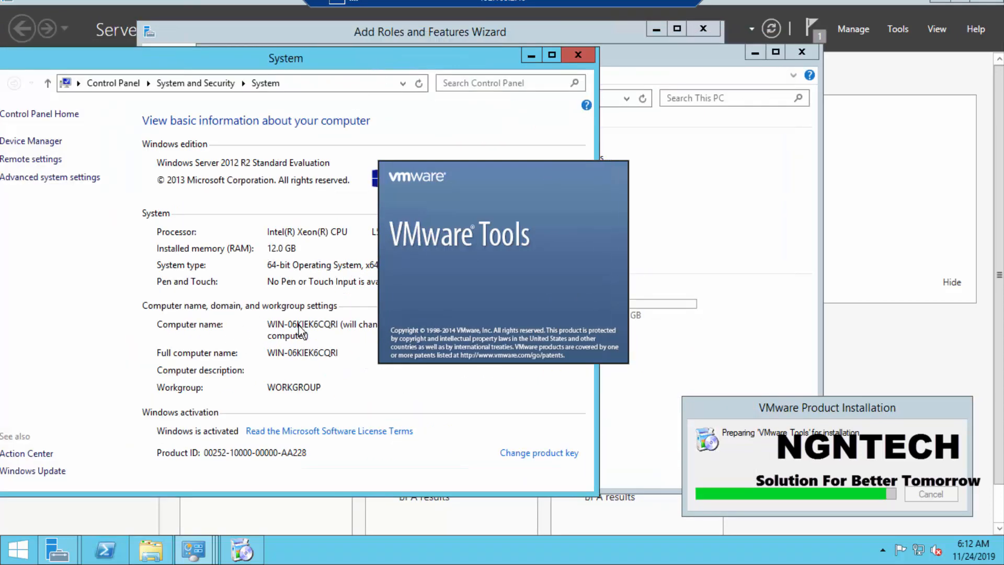
{"action": "left_click", "coordinate": [528, 59]}
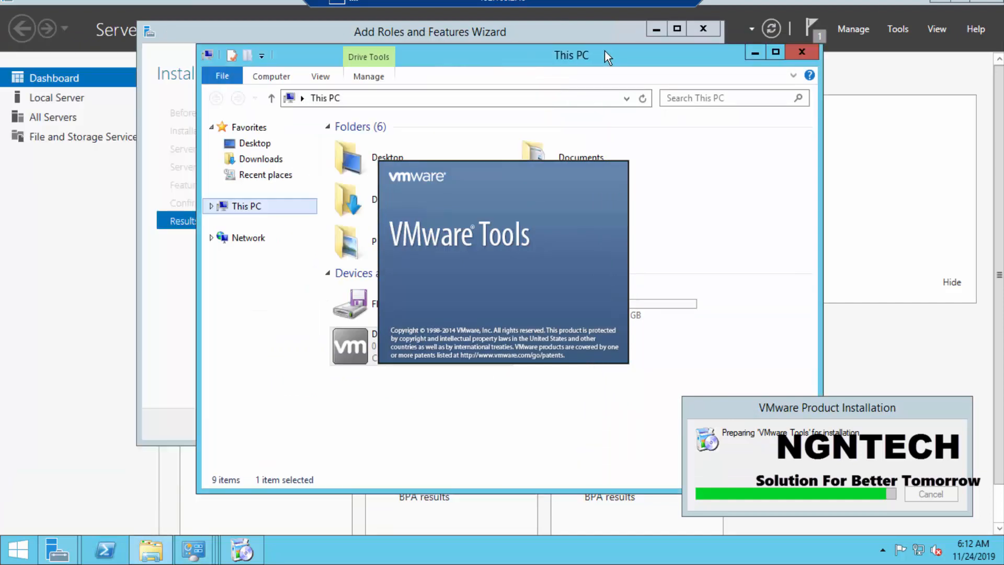
{"action": "left_click", "coordinate": [758, 52]}
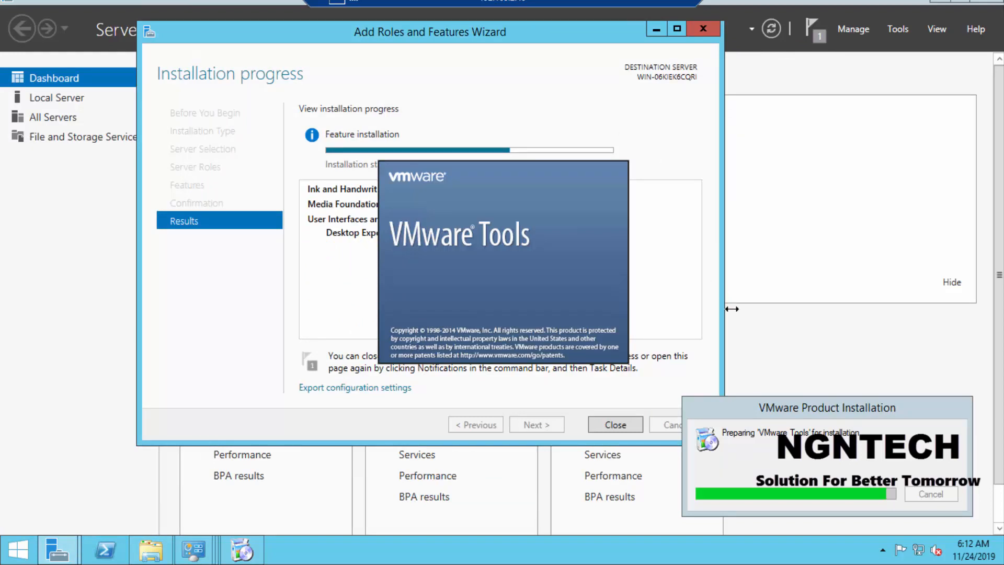
Step: Move the VMware Product Installation window clear of the wizard's buttons and minimize the Network Connections window
{"action": "left_click_drag", "start_coordinate": [800, 413], "coordinate": [728, 281]}
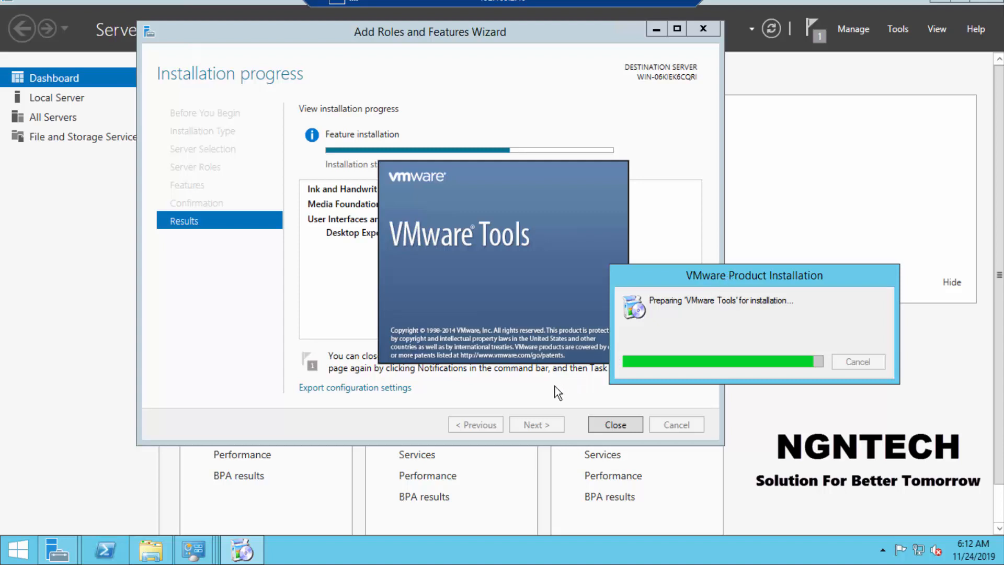
{"action": "left_click", "coordinate": [548, 397]}
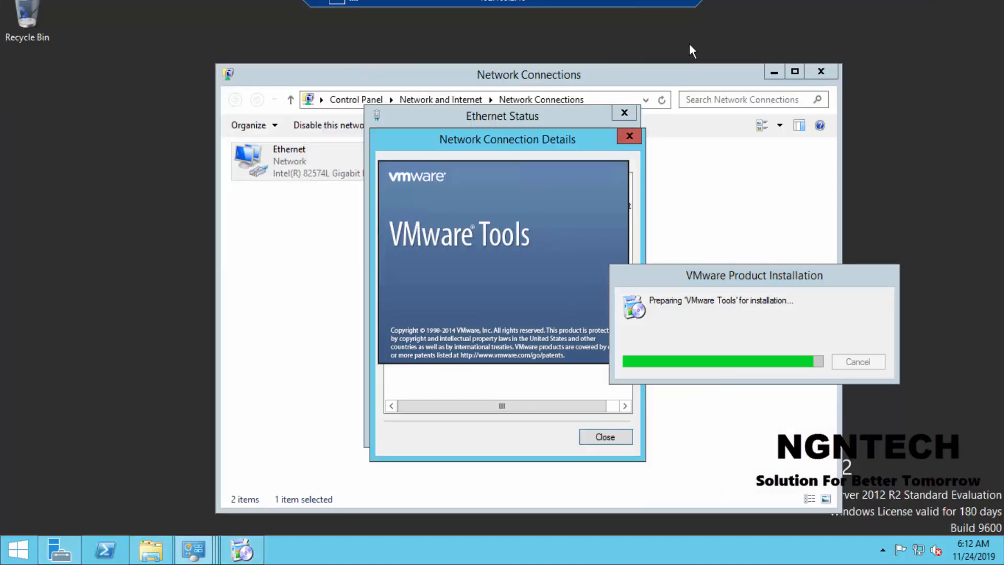
{"action": "left_click", "coordinate": [774, 73]}
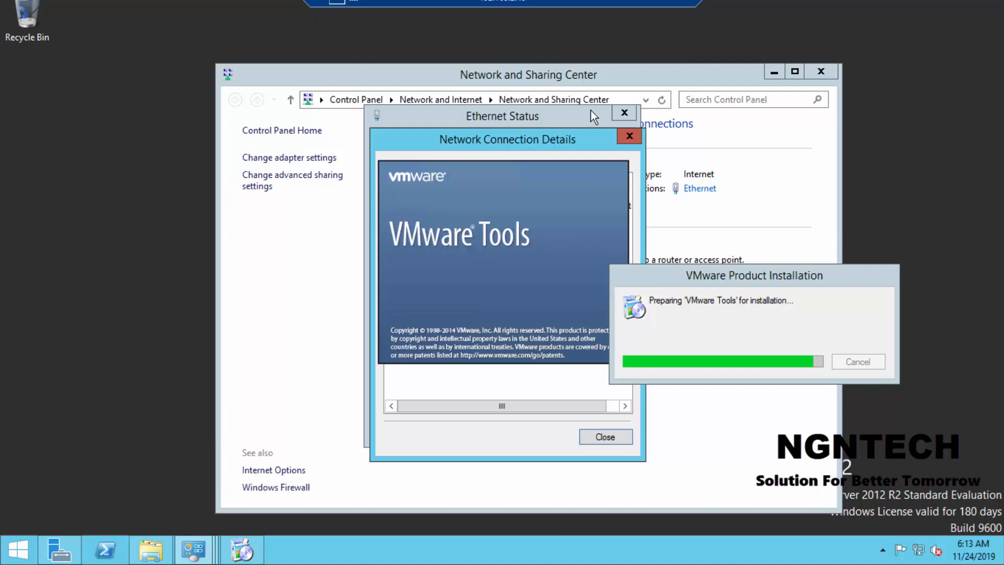
{"action": "left_click", "coordinate": [616, 111]}
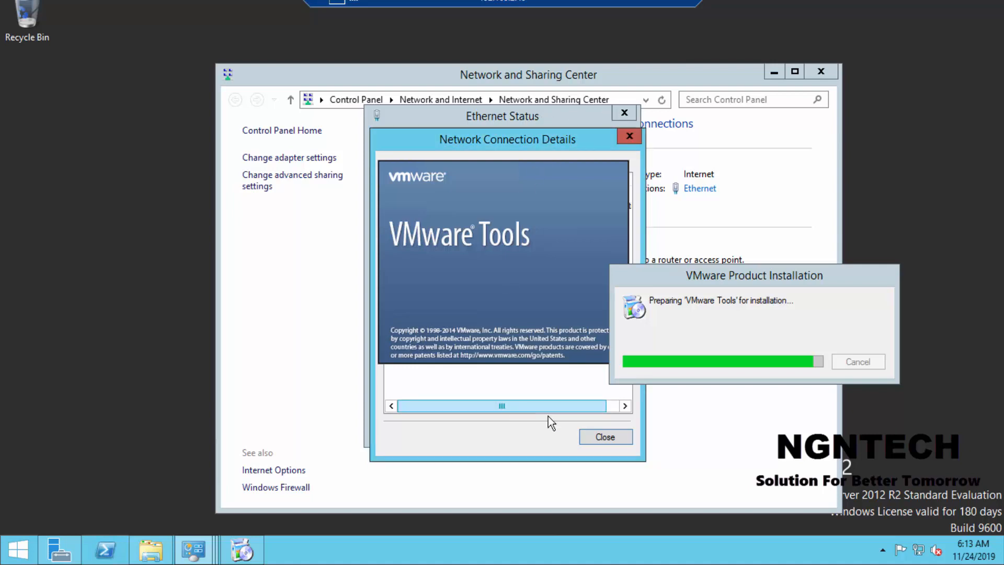
{"action": "left_click", "coordinate": [262, 552]}
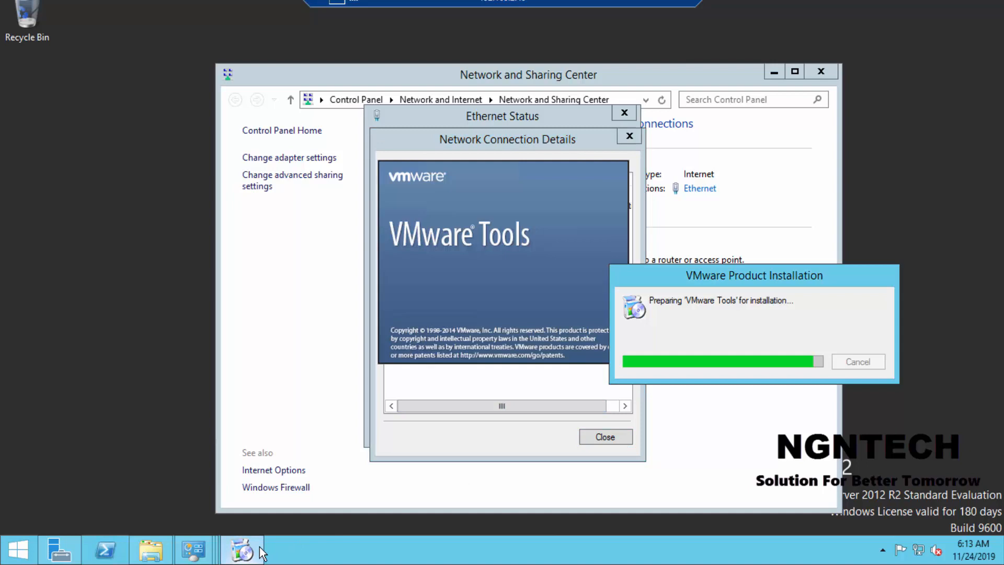
{"action": "left_click", "coordinate": [193, 550]}
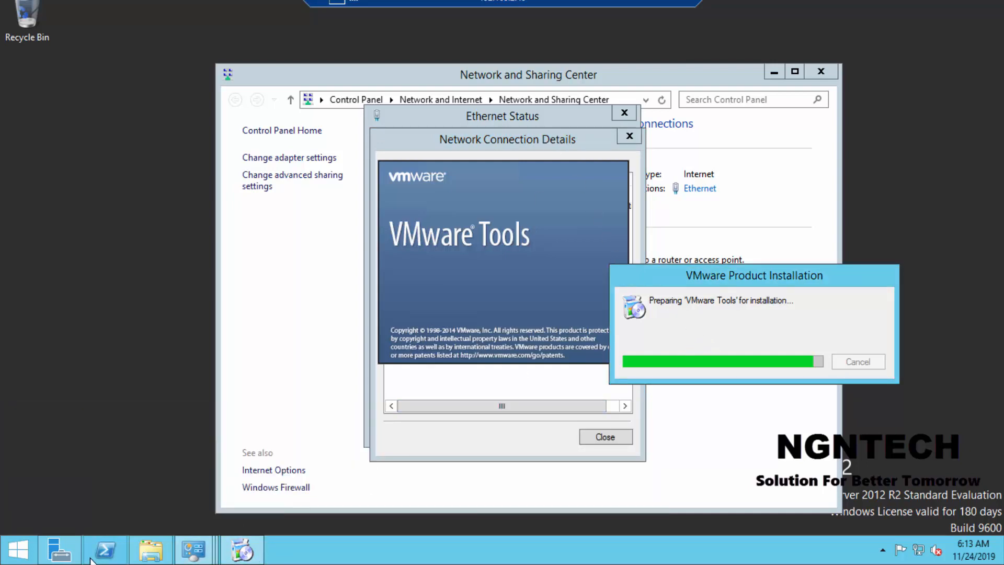
{"action": "left_click", "coordinate": [59, 550]}
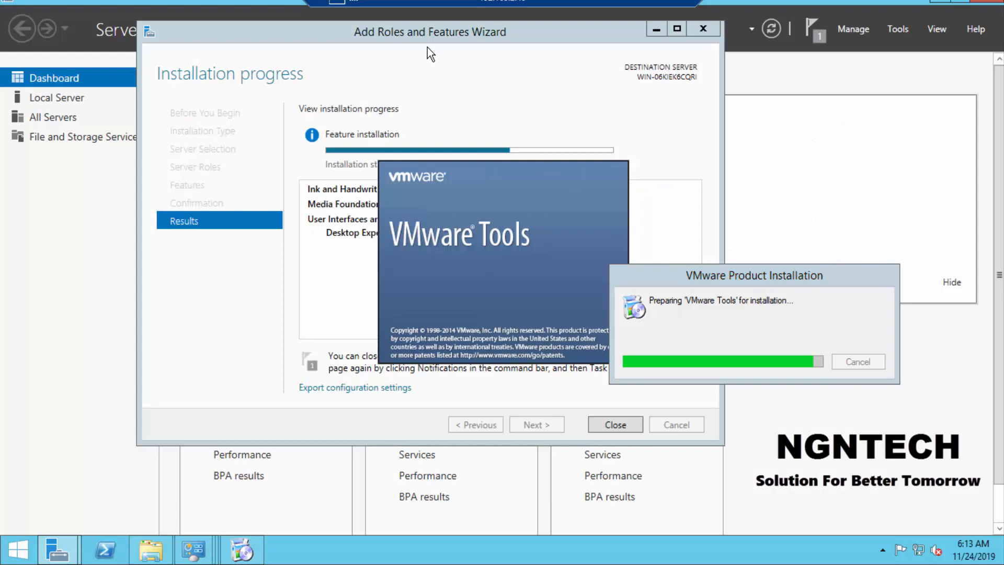
Step: Open Task Manager in its detailed view, examine the CPU performance, and minimize it
{"action": "right_click", "coordinate": [484, 551]}
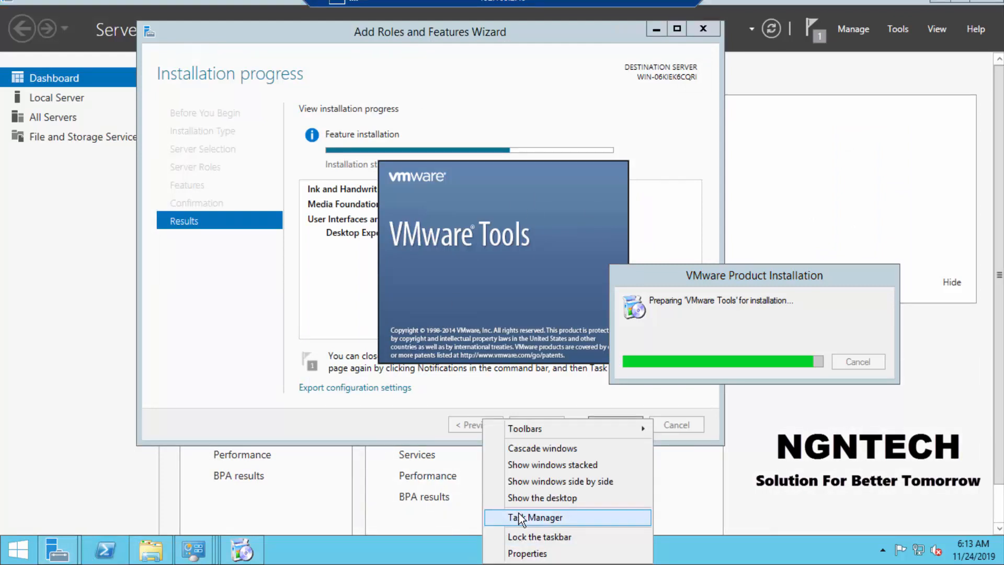
{"action": "left_click", "coordinate": [519, 518]}
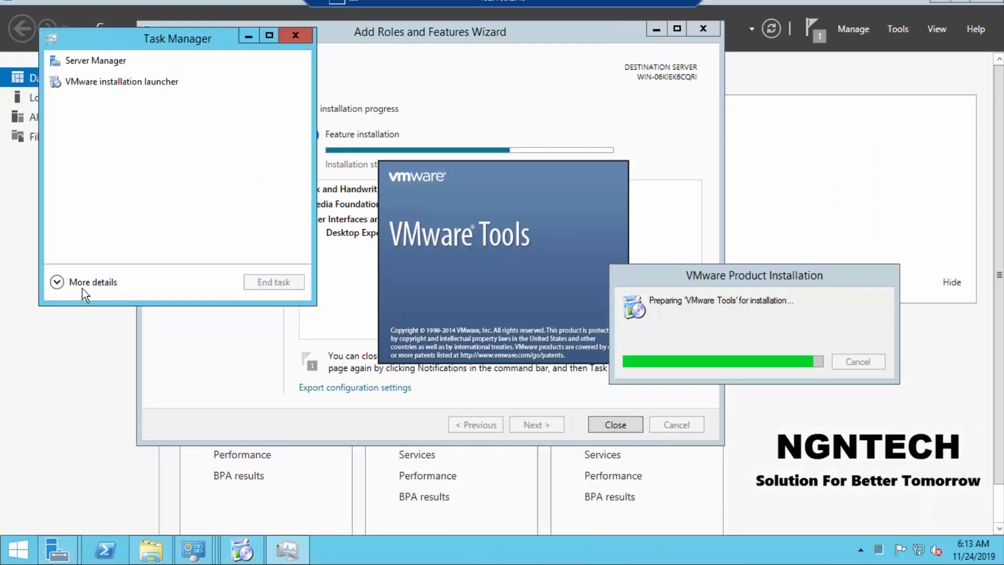
{"action": "left_click", "coordinate": [82, 288]}
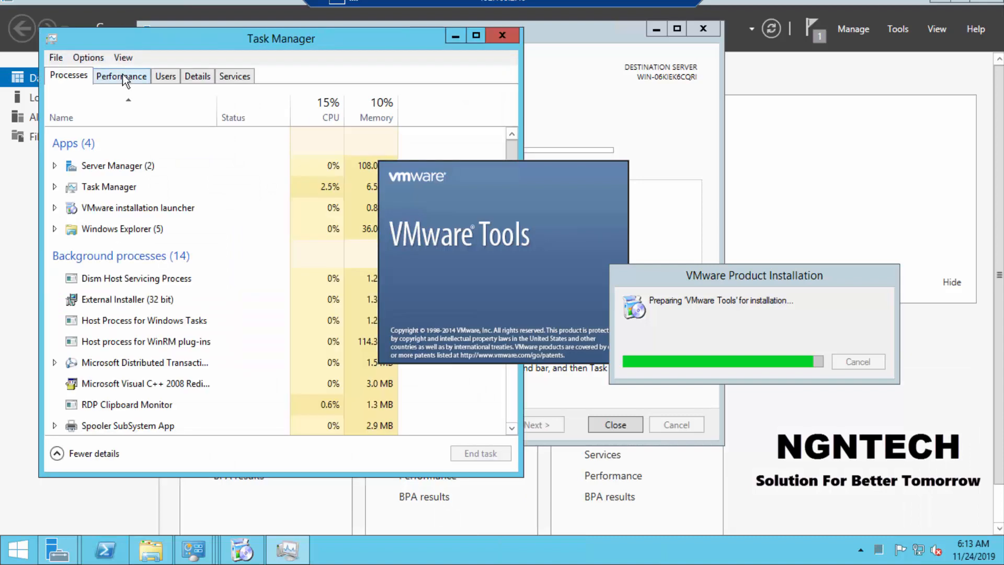
{"action": "left_click", "coordinate": [121, 75]}
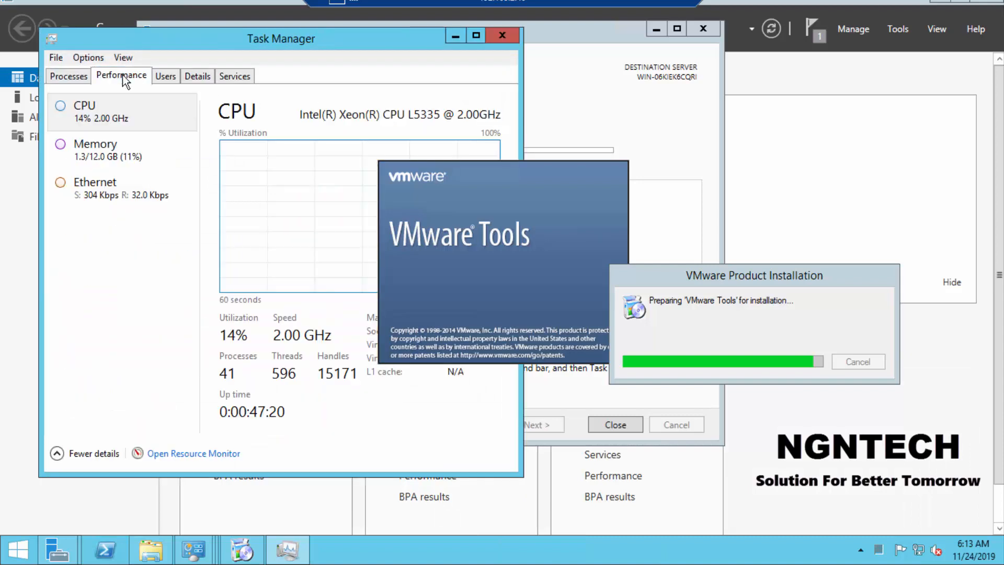
{"action": "left_click", "coordinate": [454, 35]}
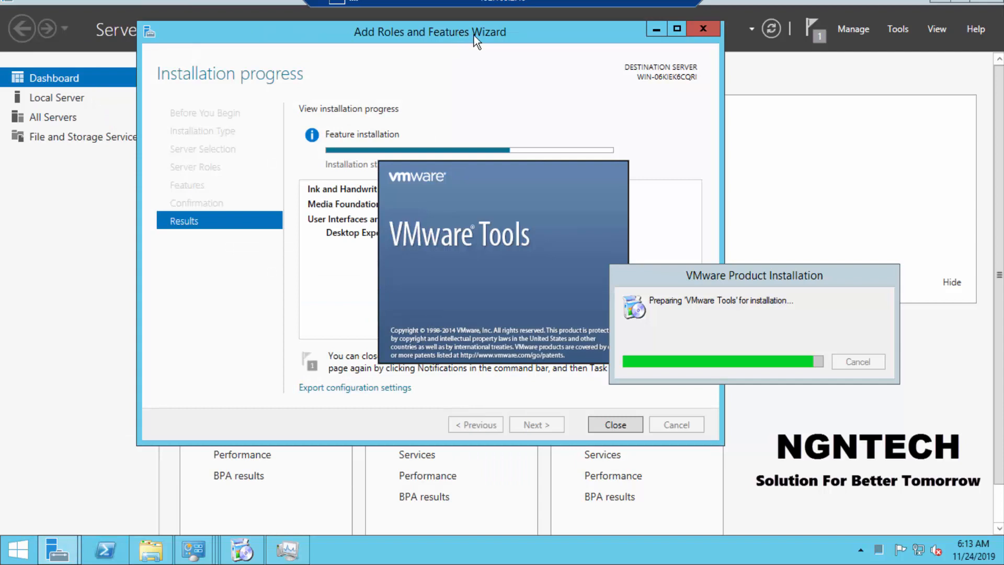
Step: Check the finished feature installation in the full-screen remote session and close the Add Roles and Features Wizard
{"action": "left_click", "coordinate": [666, 4]}
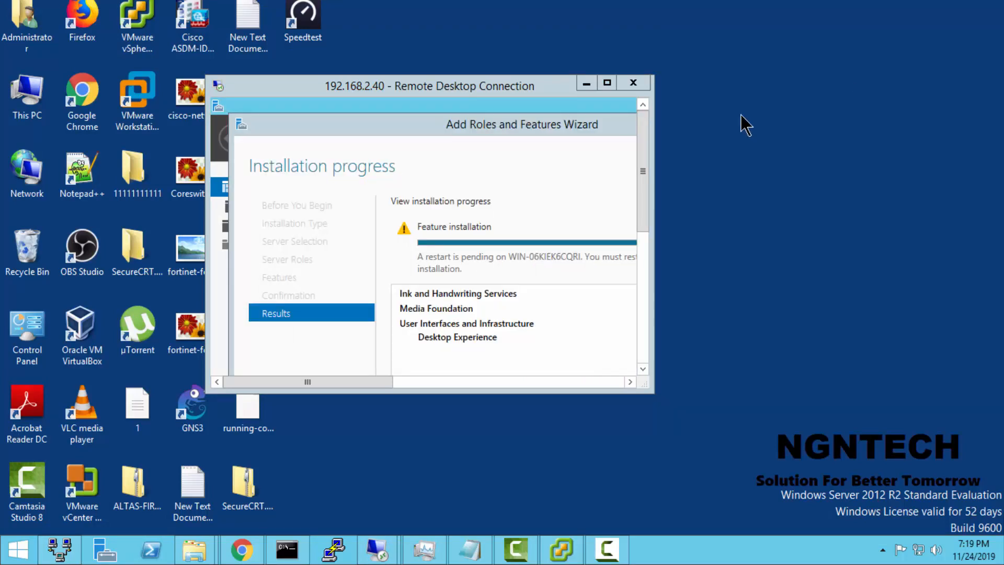
{"action": "left_click", "coordinate": [613, 83]}
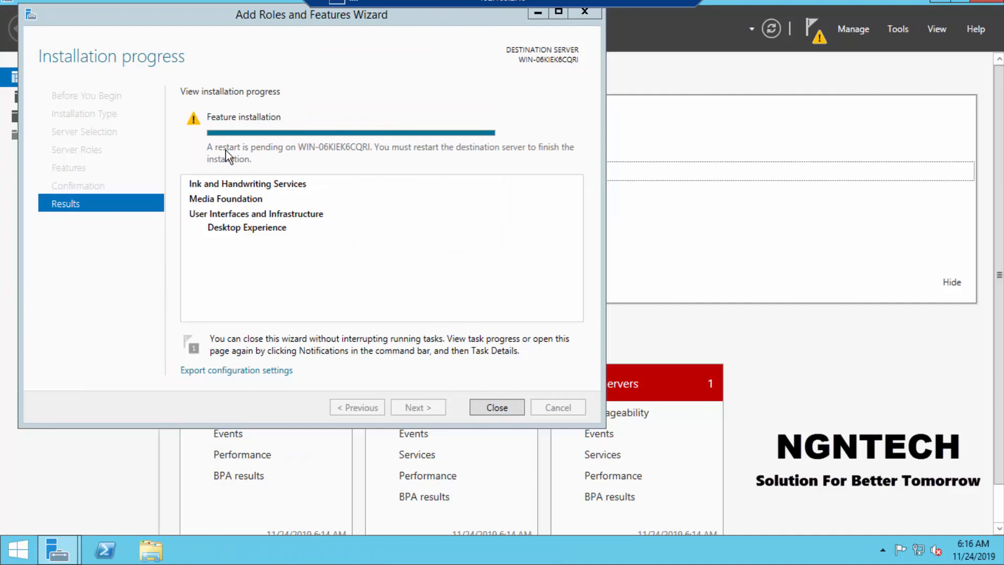
{"action": "left_click", "coordinate": [483, 413]}
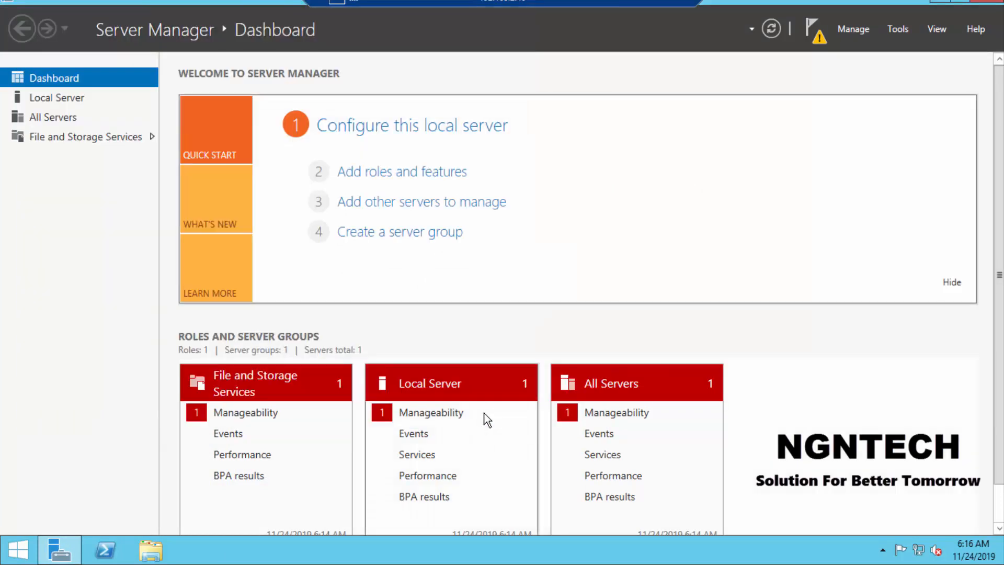
Step: Restart the remote server and switch to the vSphere Client
{"action": "left_click", "coordinate": [18, 550]}
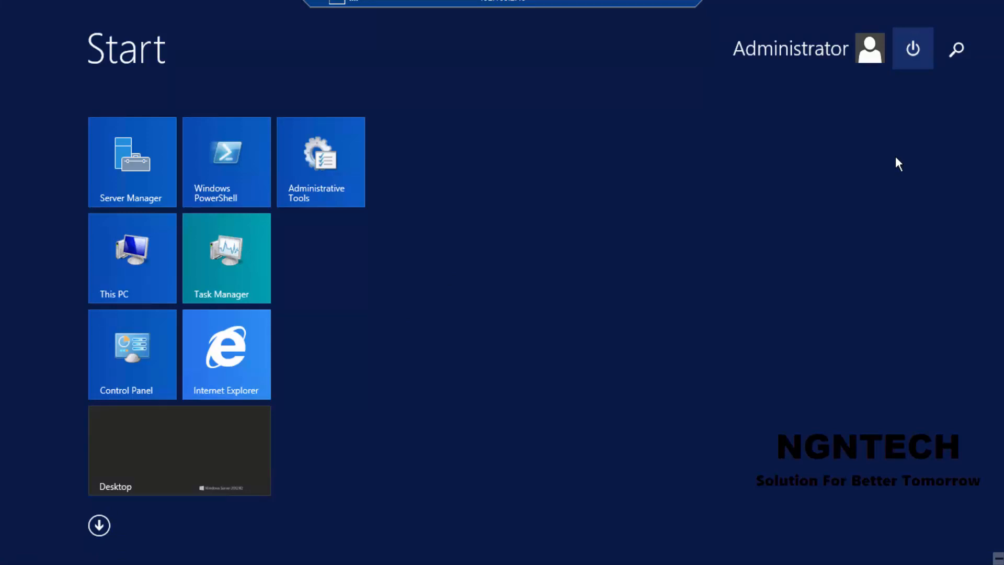
{"action": "left_click", "coordinate": [939, 171]}
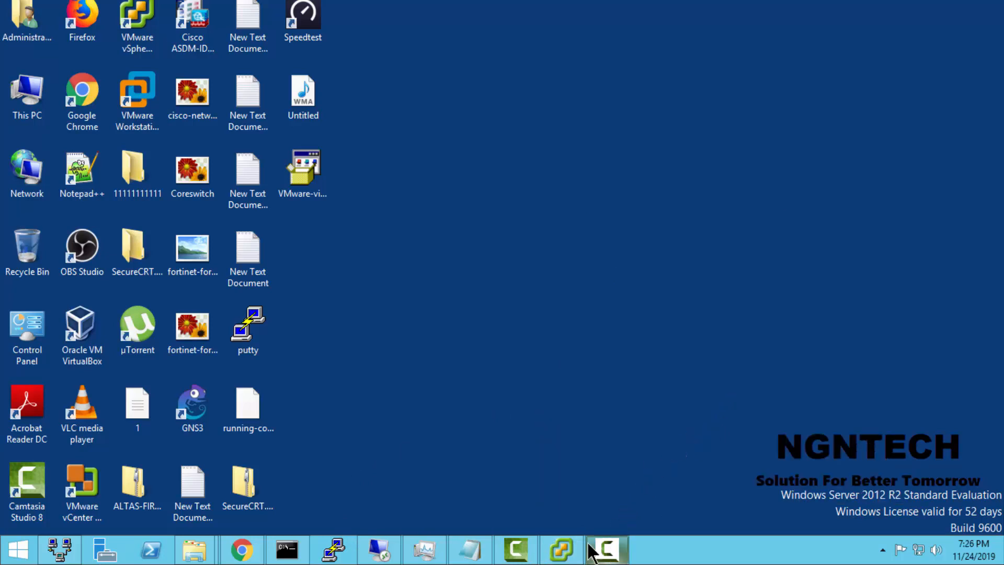
{"action": "left_click", "coordinate": [577, 554]}
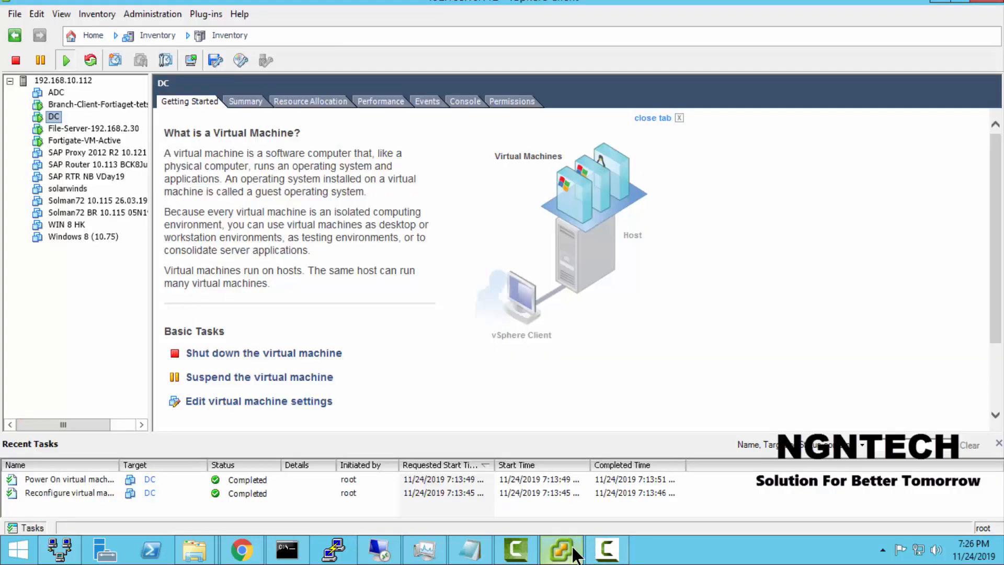
Step: Reconnect to 192.168.2.40 over Remote Desktop, accept the certificate warning and sign in with the Administrator account password
{"action": "right_click", "coordinate": [377, 558]}
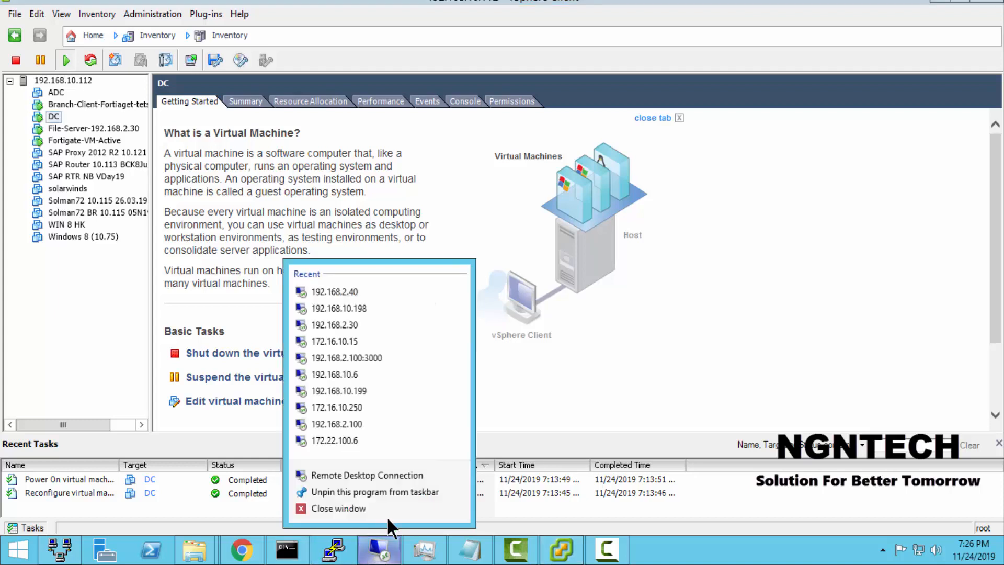
{"action": "left_click", "coordinate": [407, 472]}
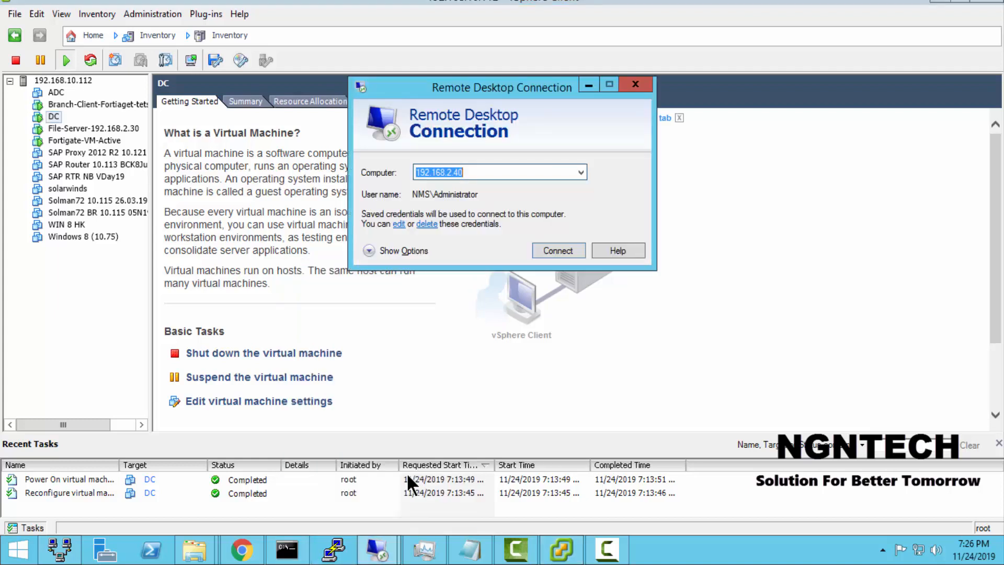
{"action": "key", "text": "Return"}
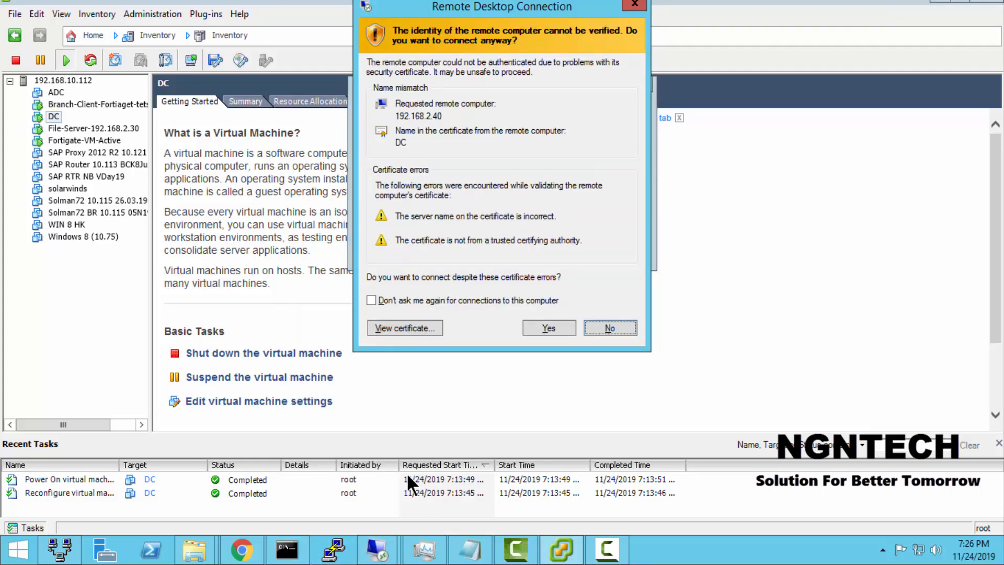
{"action": "key", "text": "Left"}
{"action": "key", "text": "Return"}
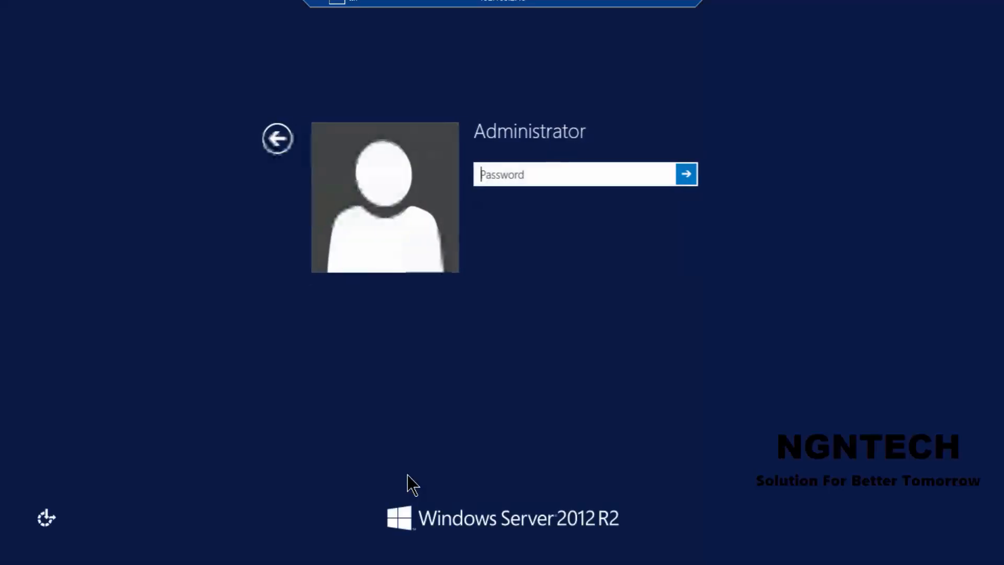
{"action": "type", "text": "•••••"}
{"action": "key", "text": "Return"}
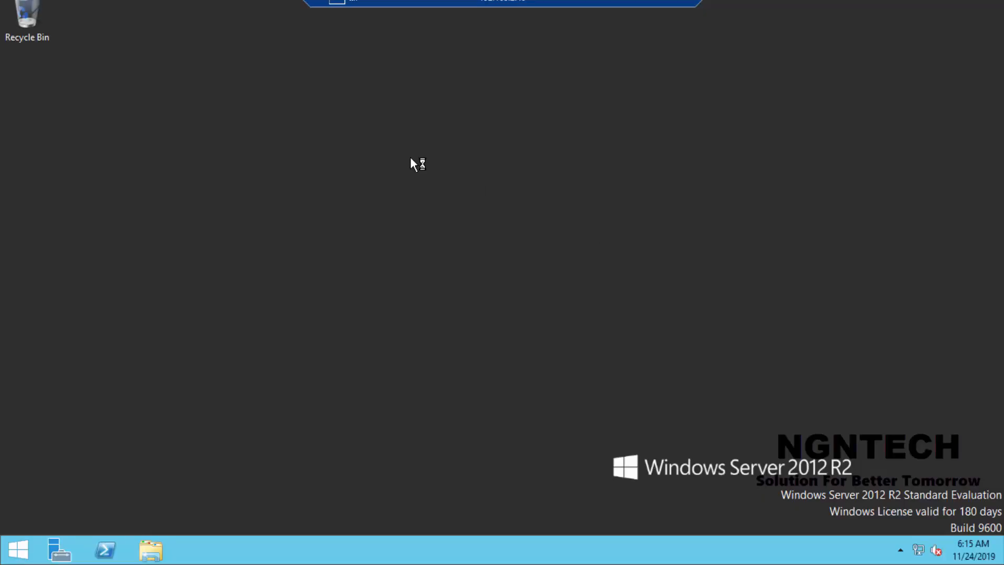
Step: Show the Computer, User's Files, Network and Control Panel icons on the desktop and close the Personalization window
{"action": "right_click", "coordinate": [406, 148]}
{"action": "left_click", "coordinate": [471, 189]}
{"action": "right_click", "coordinate": [591, 147]}
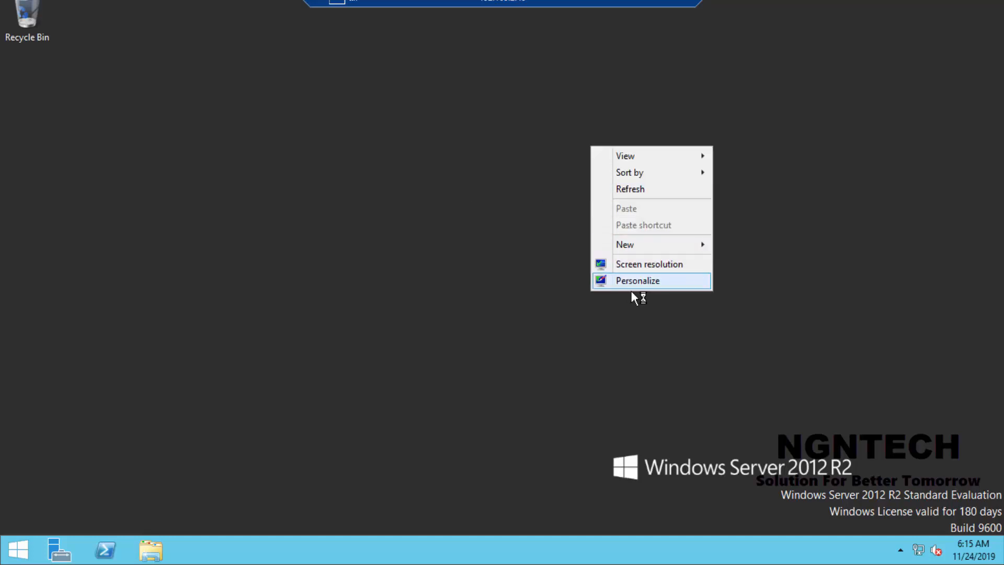
{"action": "left_click", "coordinate": [649, 282]}
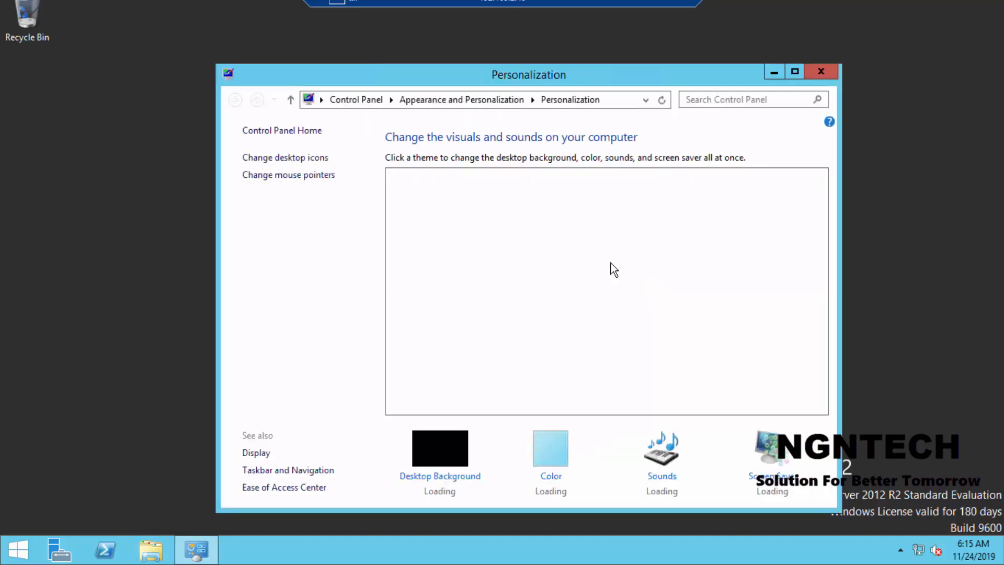
{"action": "left_click", "coordinate": [297, 166]}
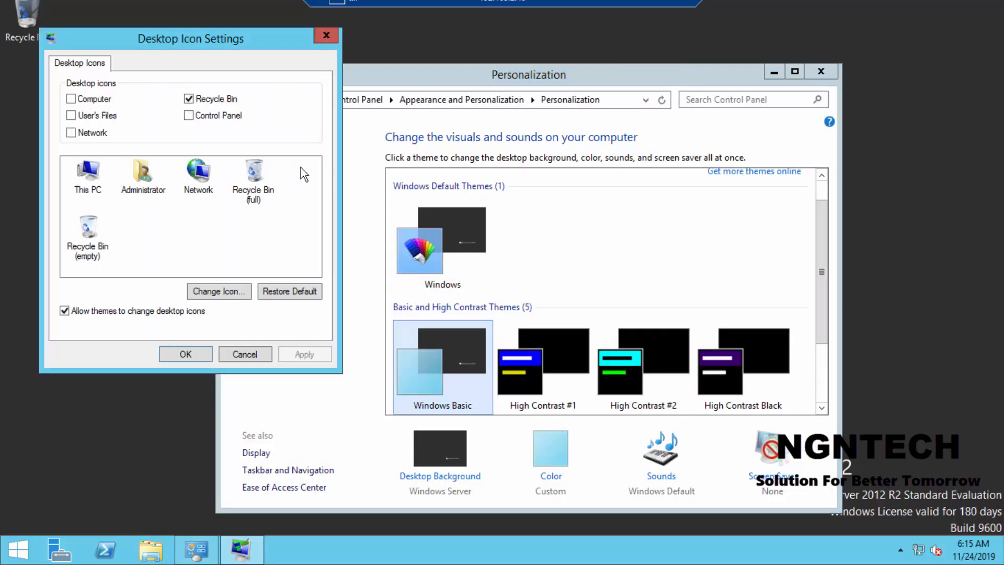
{"action": "left_click", "coordinate": [71, 98]}
{"action": "left_click", "coordinate": [92, 116]}
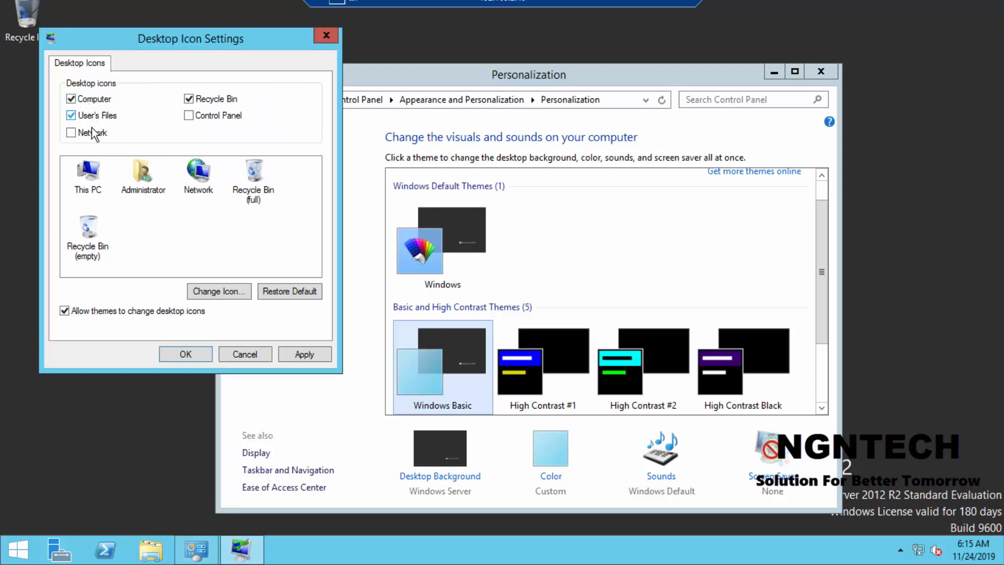
{"action": "left_click", "coordinate": [93, 133]}
{"action": "left_click", "coordinate": [208, 115]}
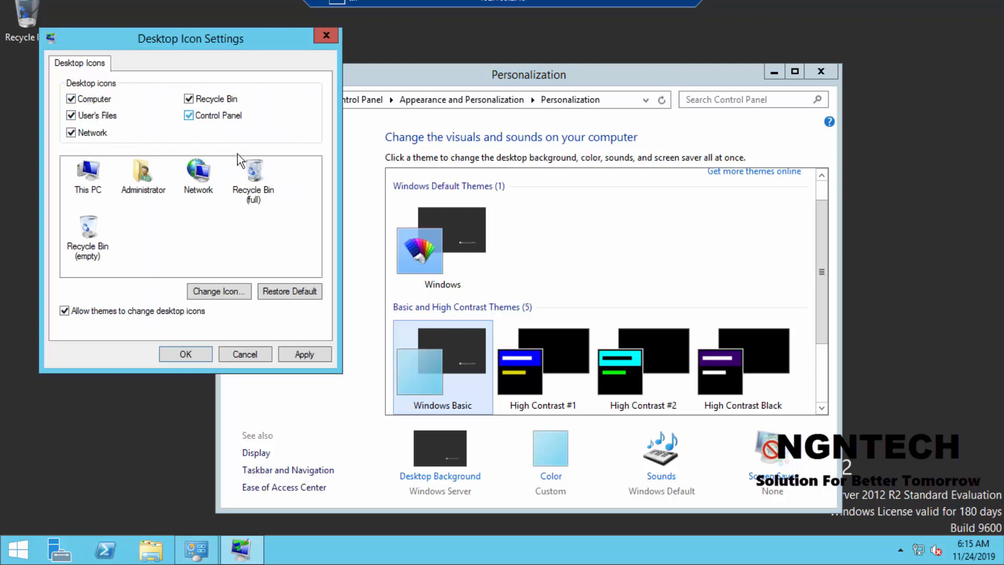
{"action": "left_click", "coordinate": [303, 354]}
{"action": "left_click", "coordinate": [206, 355]}
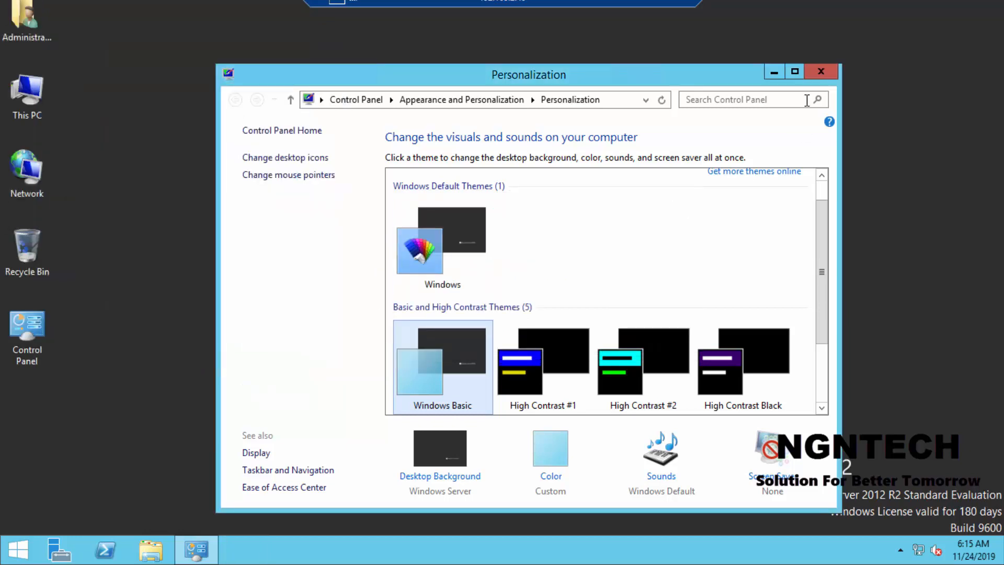
{"action": "left_click", "coordinate": [820, 69]}
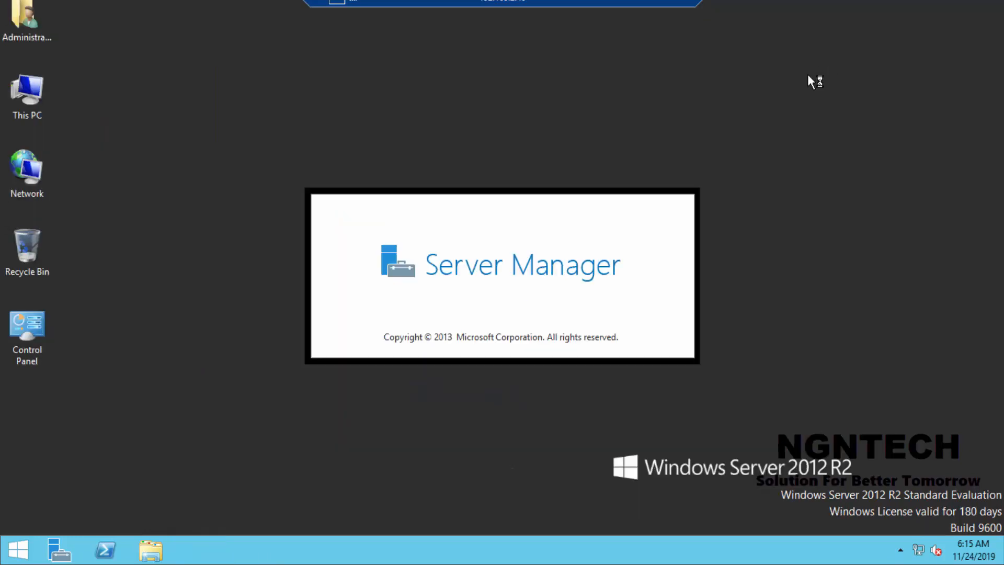
Step: Refresh the desktop and open the properties of This PC to examine the system details
{"action": "right_click", "coordinate": [739, 79]}
{"action": "left_click", "coordinate": [778, 122]}
{"action": "right_click", "coordinate": [38, 96]}
{"action": "left_click", "coordinate": [83, 248]}
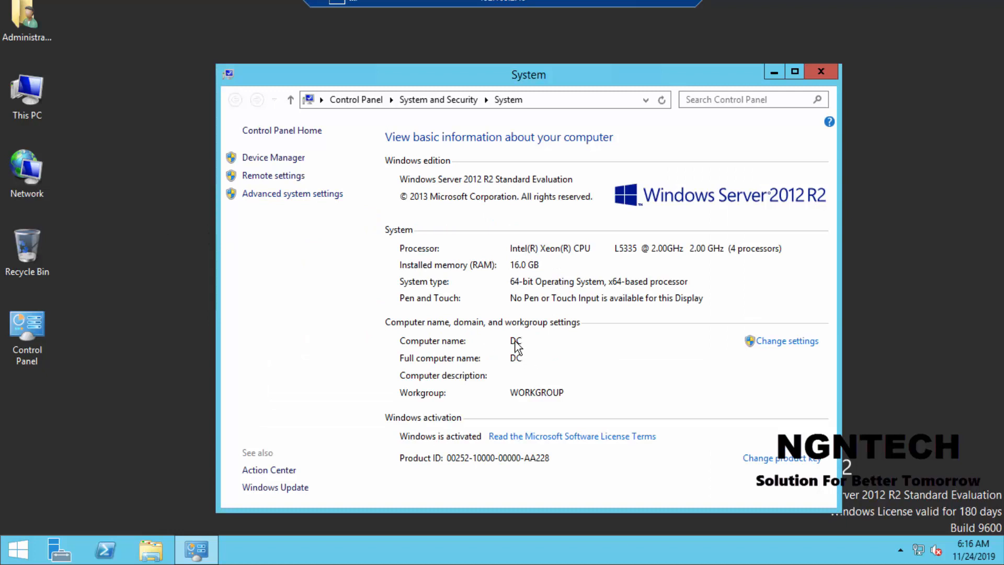
Step: Start Server Manager and refresh the desktop while it loads
{"action": "left_click", "coordinate": [68, 549]}
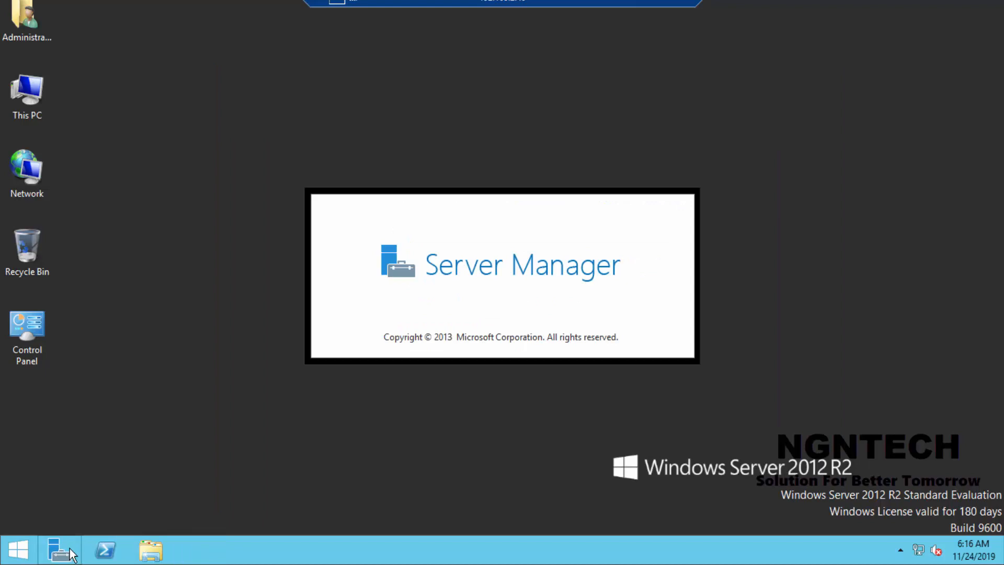
{"action": "right_click", "coordinate": [789, 121]}
{"action": "left_click", "coordinate": [821, 167]}
{"action": "right_click", "coordinate": [845, 115]}
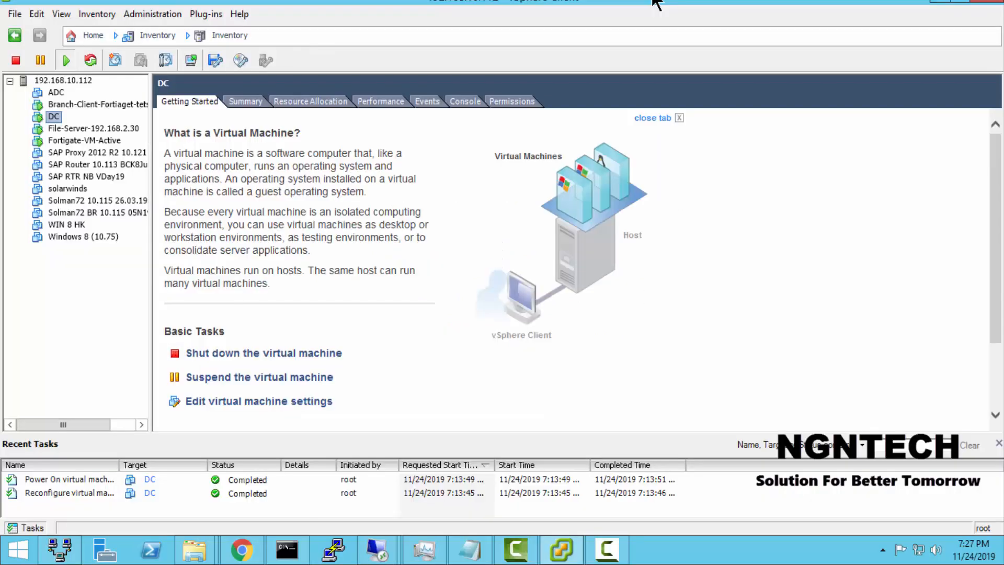
{"action": "left_click", "coordinate": [940, 4]}
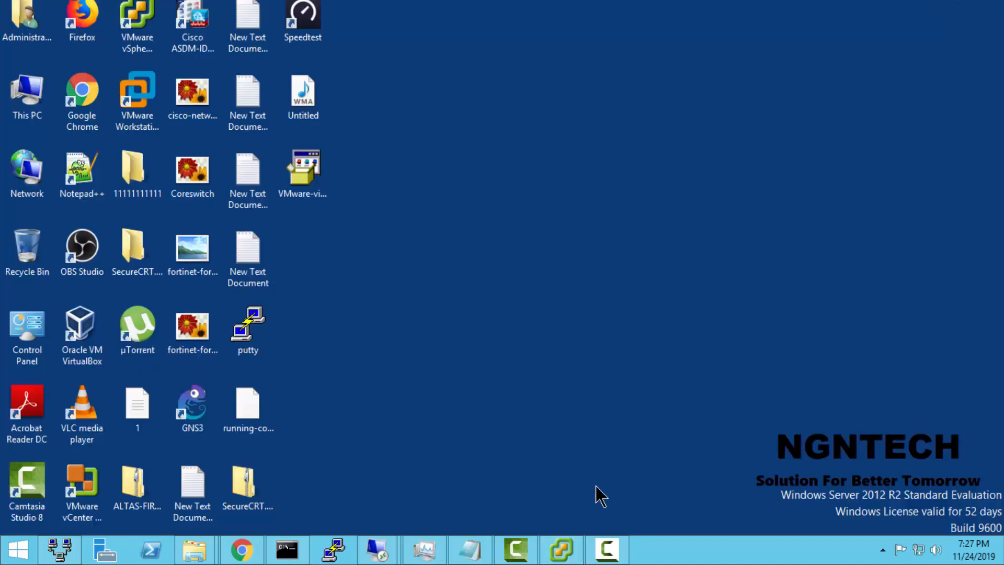
{"action": "left_click", "coordinate": [518, 550]}
{"action": "left_click", "coordinate": [517, 550]}
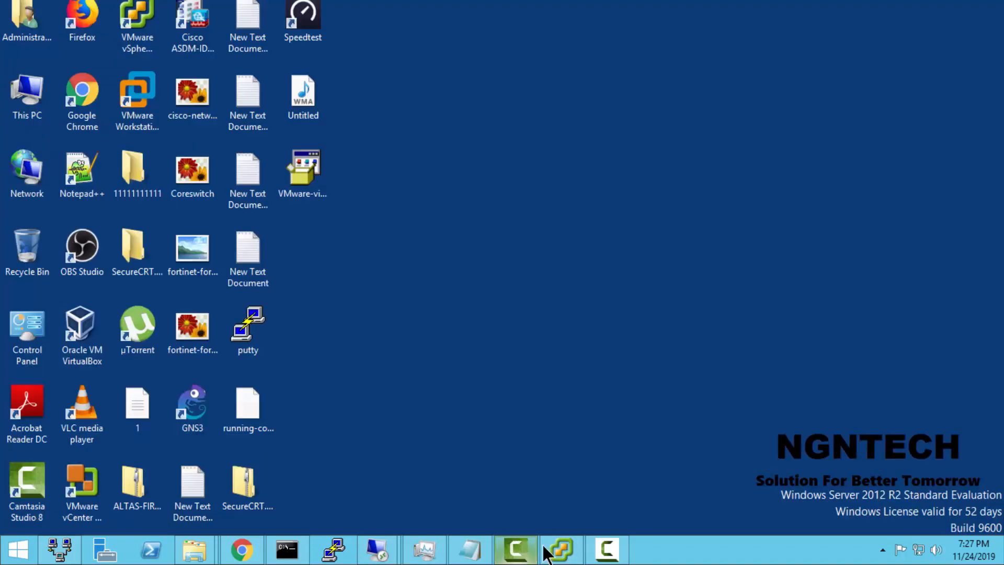
{"action": "left_click", "coordinate": [604, 548]}
{"action": "left_click", "coordinate": [600, 553]}
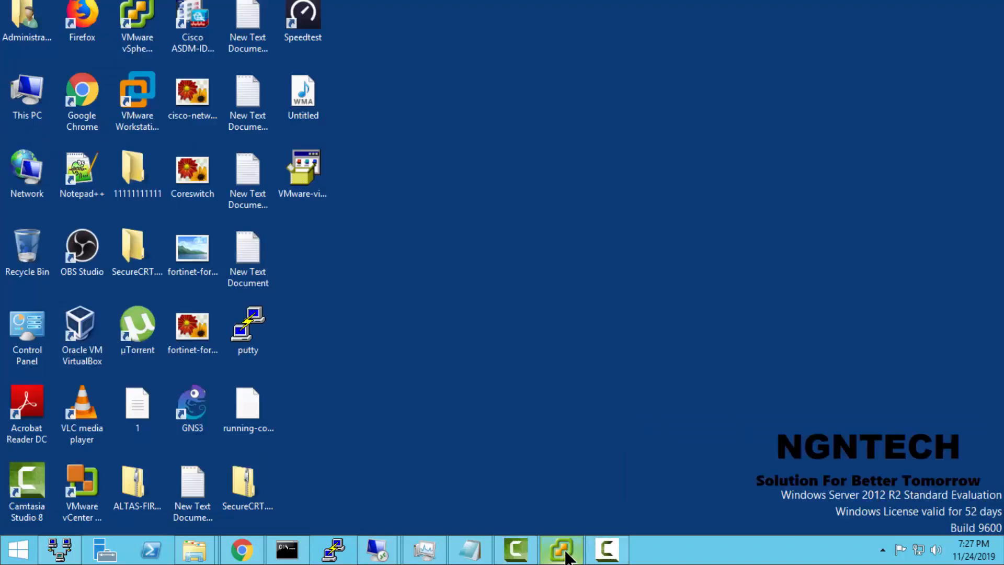
Step: Return to the 192.168.2.40 remote session and dismiss the Server Manager message about collecting inventory data
{"action": "left_click", "coordinate": [379, 549]}
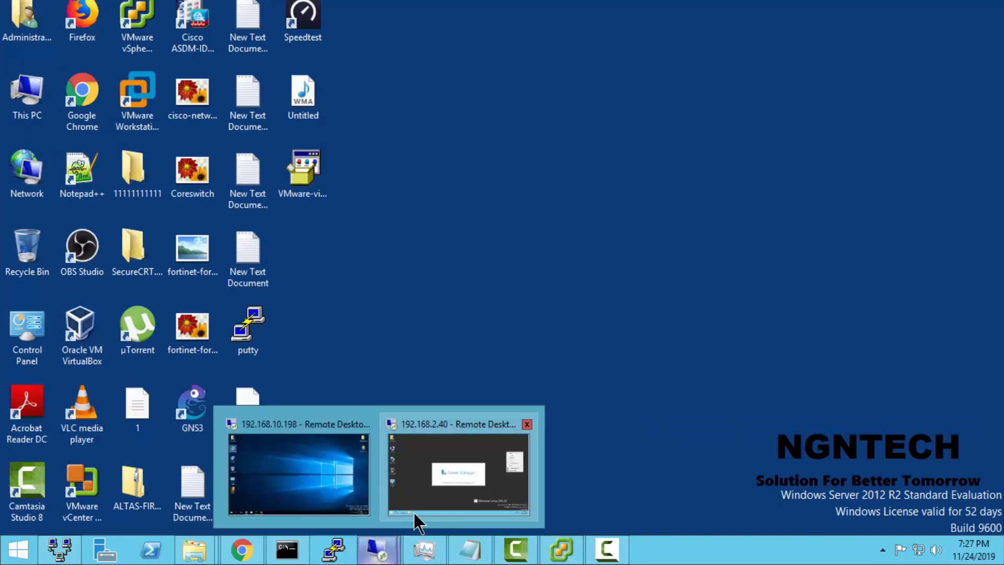
{"action": "left_click", "coordinate": [443, 477]}
{"action": "left_click", "coordinate": [602, 76]}
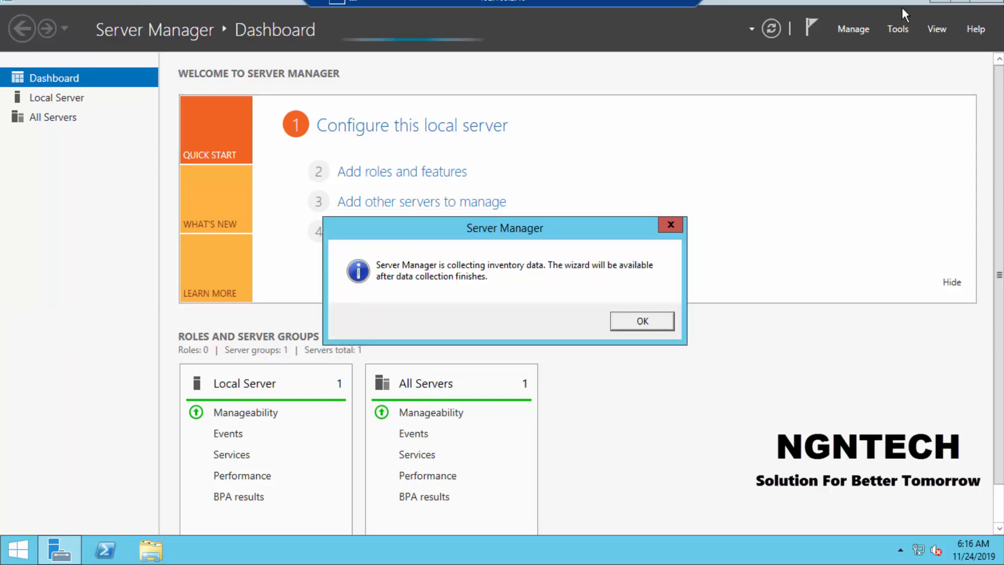
{"action": "left_click", "coordinate": [637, 321]}
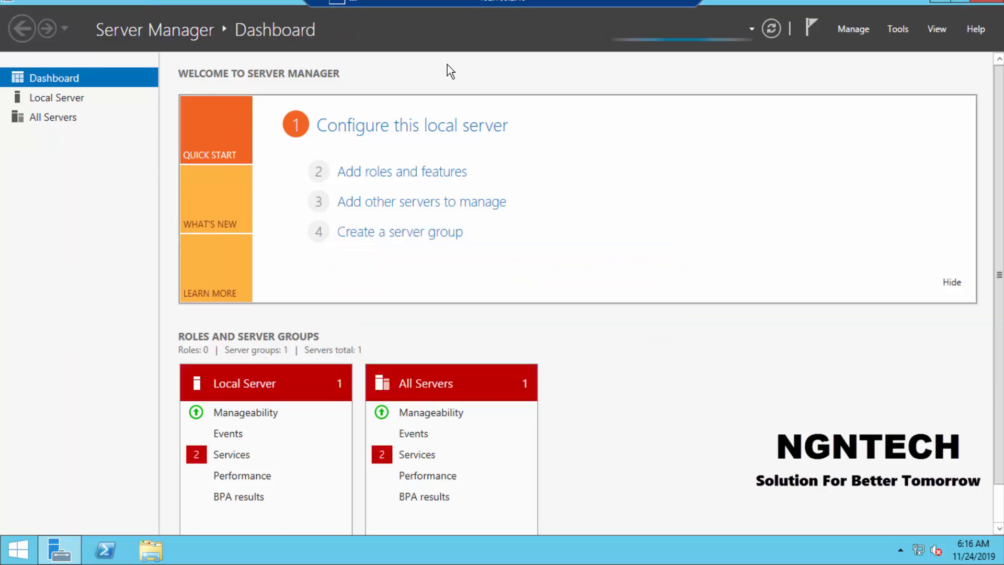
Step: Start the Add Roles and Features Wizard with a role-based or feature-based installation on server DC
{"action": "left_click", "coordinate": [390, 175]}
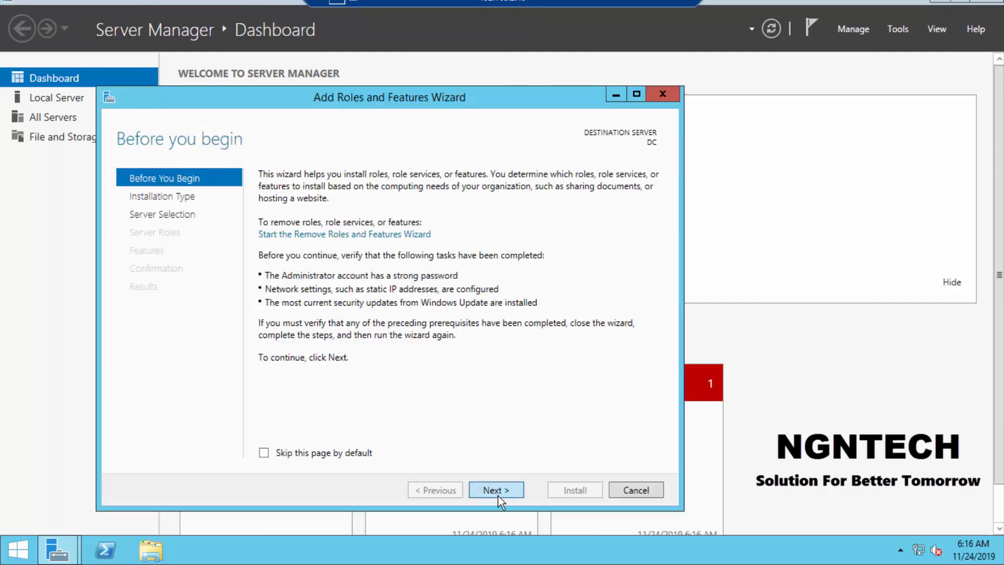
{"action": "left_click", "coordinate": [498, 496]}
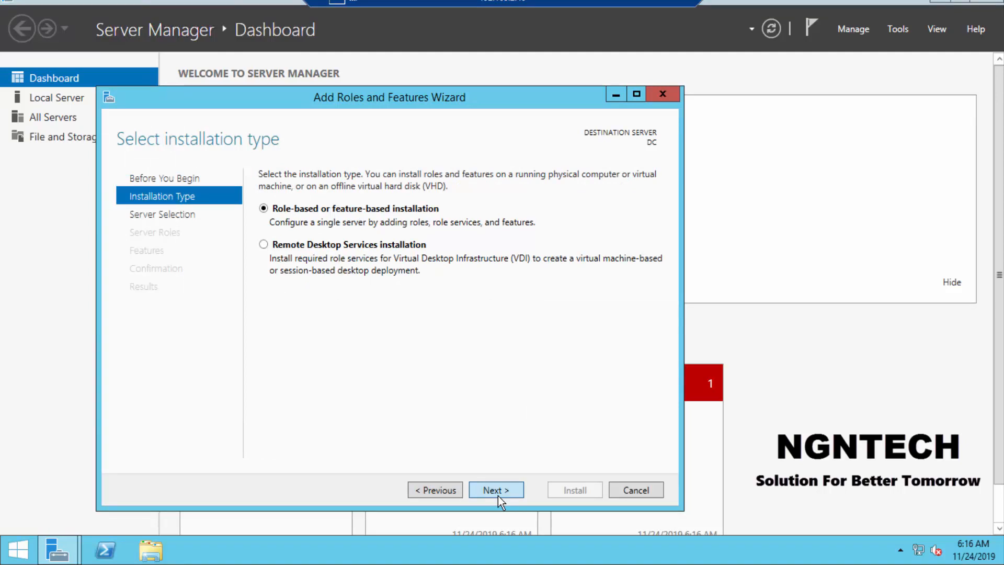
{"action": "left_click", "coordinate": [498, 496]}
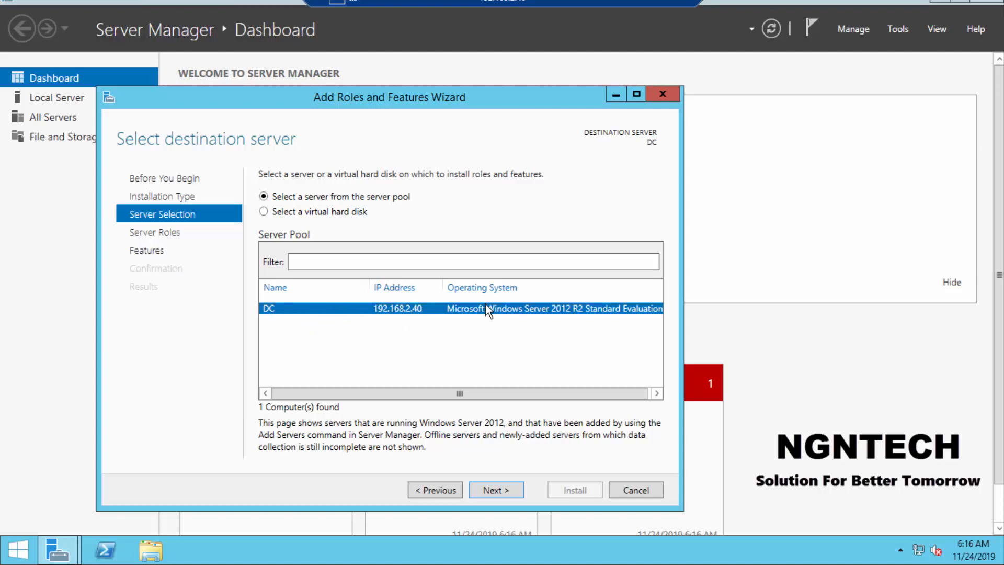
{"action": "left_click", "coordinate": [485, 487]}
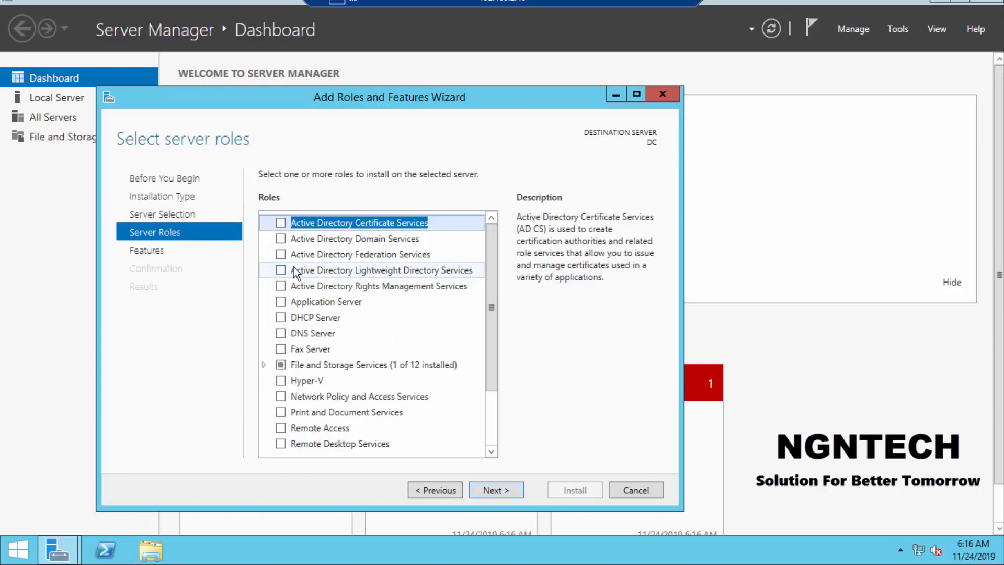
Step: Select the Active Directory Domain Services role with its required features, keep the default features and start the installation
{"action": "left_click", "coordinate": [281, 240]}
{"action": "left_click", "coordinate": [447, 427]}
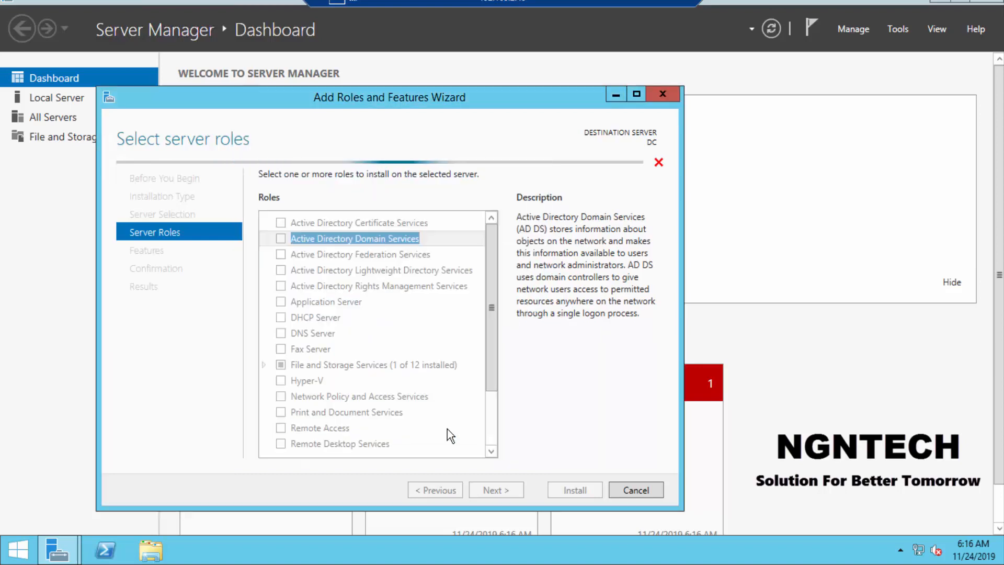
{"action": "left_click", "coordinate": [503, 491]}
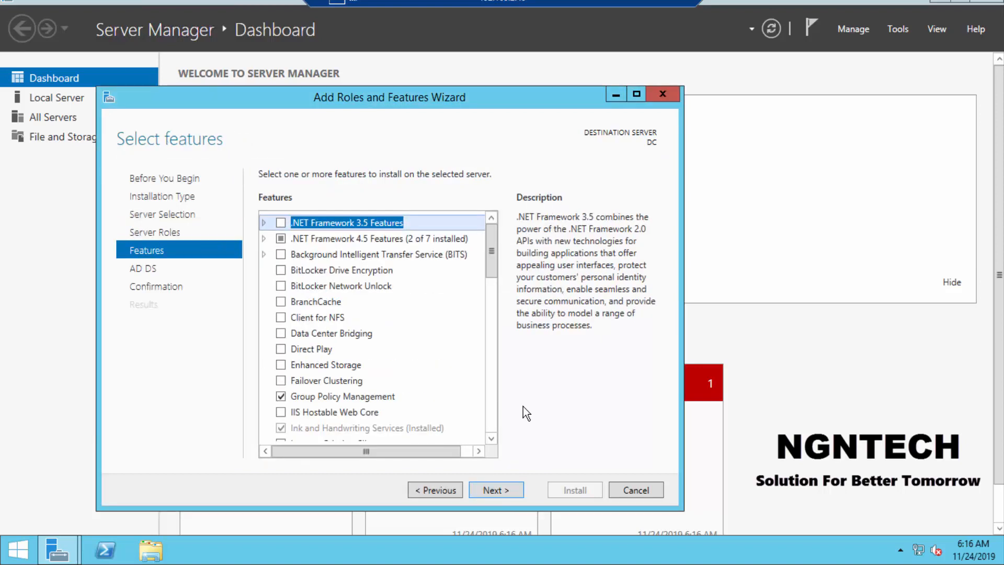
{"action": "left_click", "coordinate": [511, 489]}
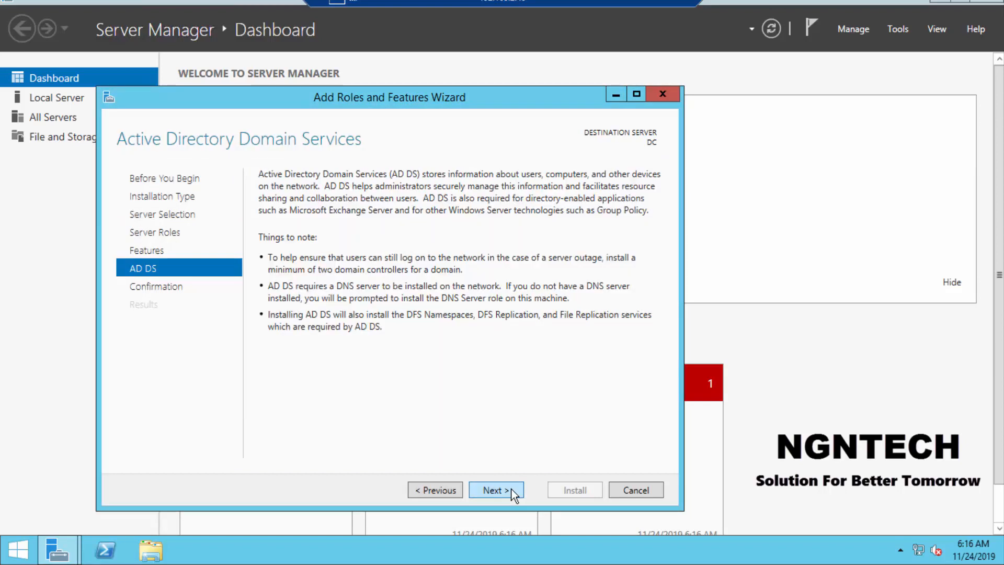
{"action": "left_click", "coordinate": [513, 491]}
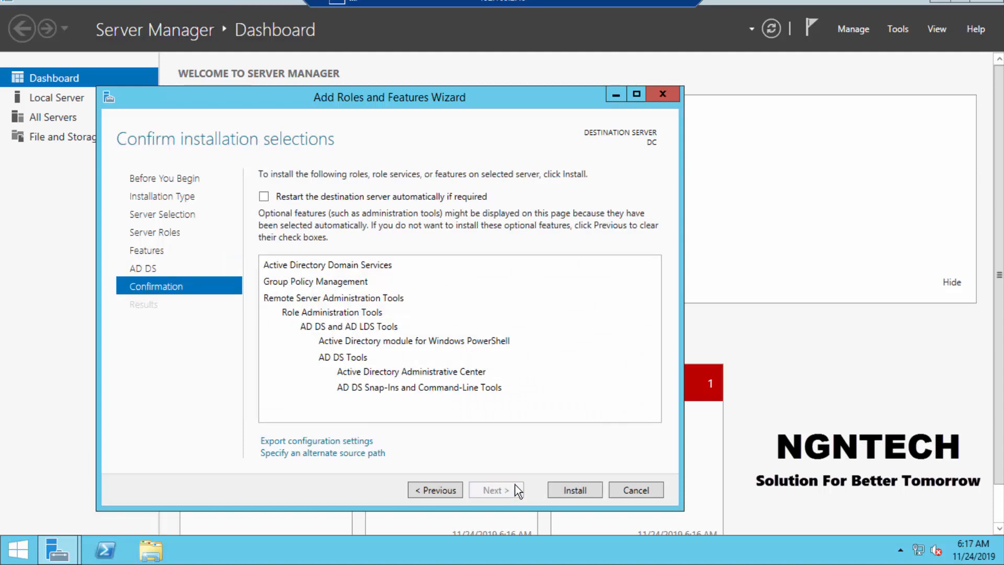
{"action": "left_click", "coordinate": [573, 490]}
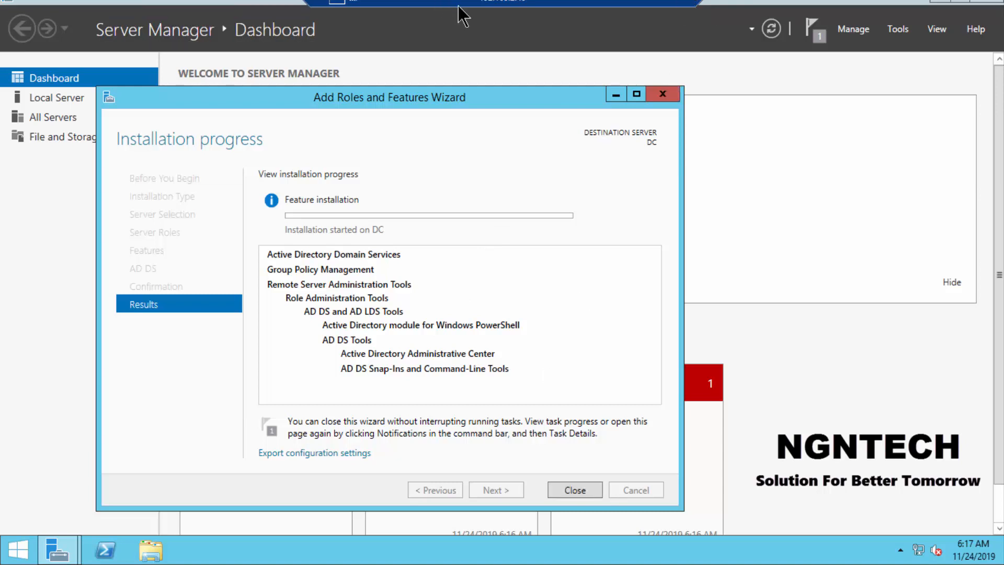
Step: Take the 192.168.2.40 remote session out of full screen and enlarge its window
{"action": "left_click", "coordinate": [651, 2]}
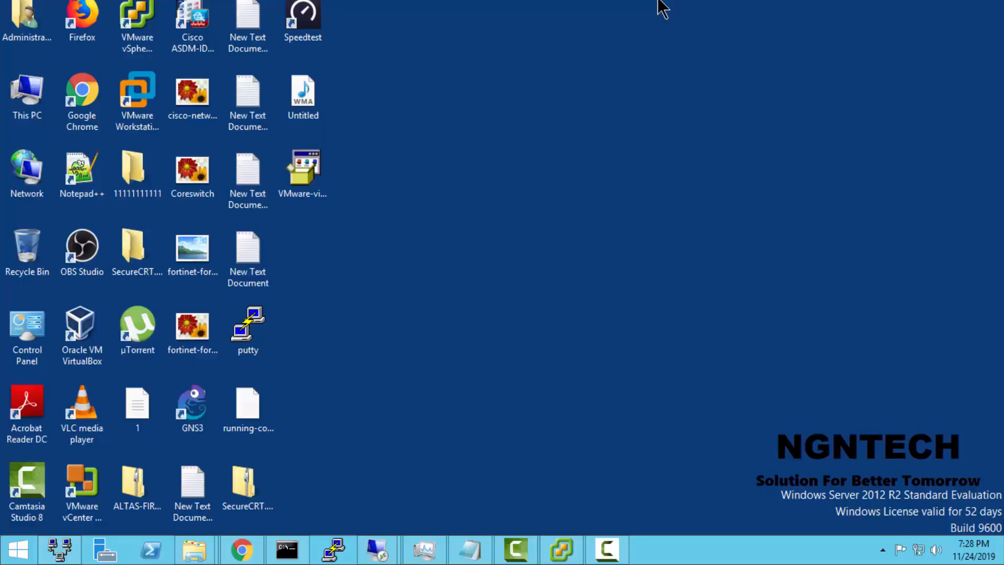
{"action": "mouse_move", "coordinate": [414, 554]}
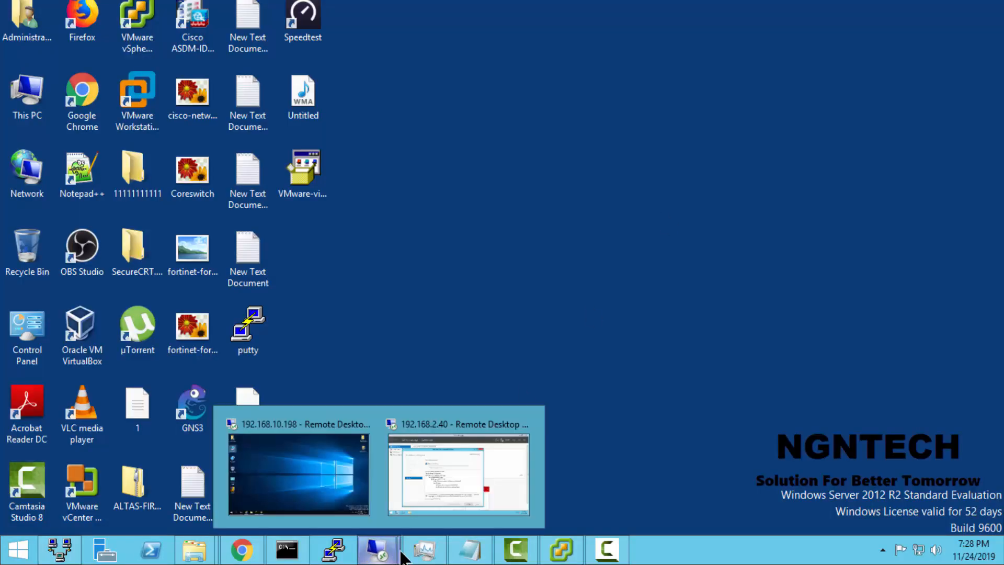
{"action": "left_click", "coordinate": [488, 485]}
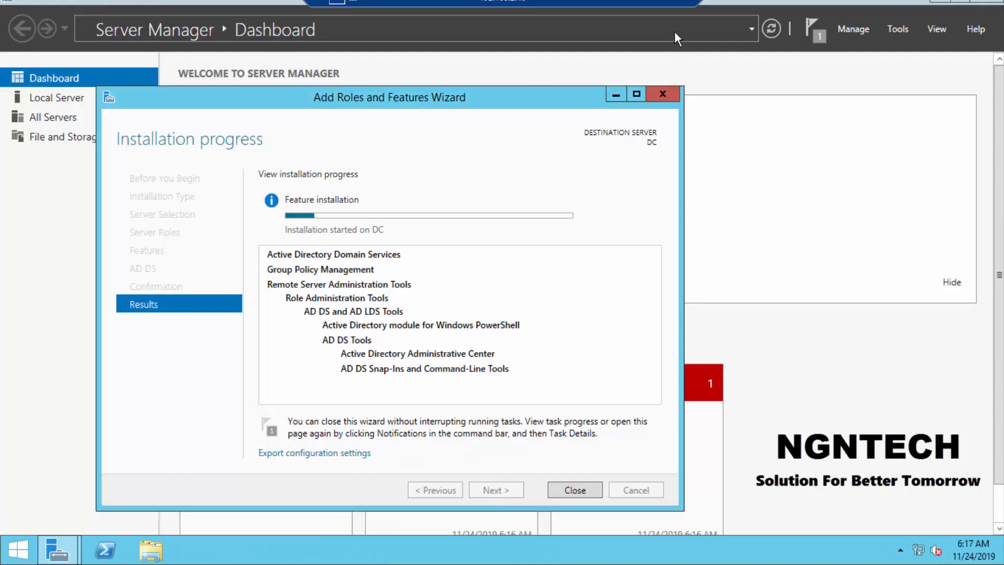
{"action": "left_click", "coordinate": [669, 3]}
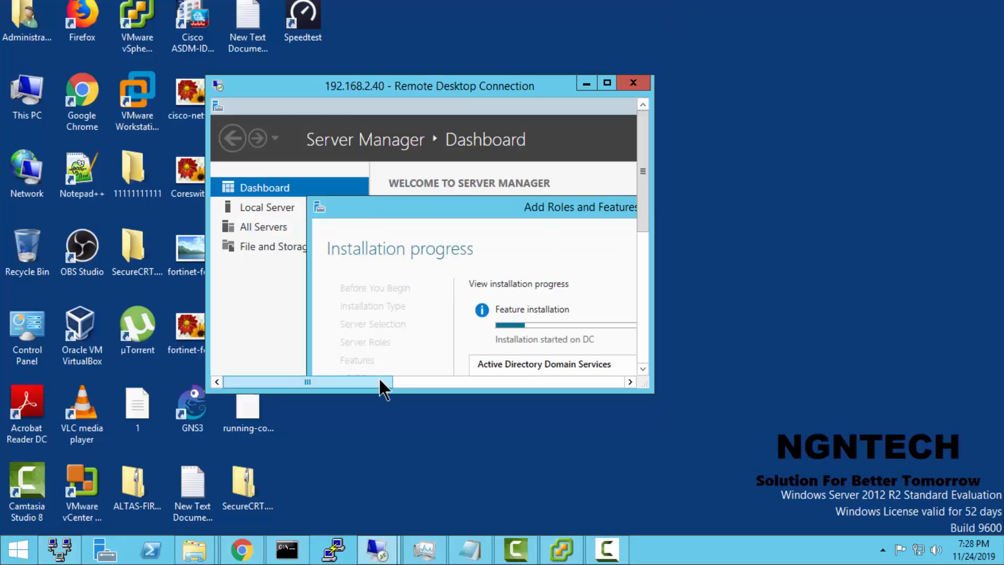
{"action": "left_click_drag", "start_coordinate": [654, 396], "coordinate": [864, 484]}
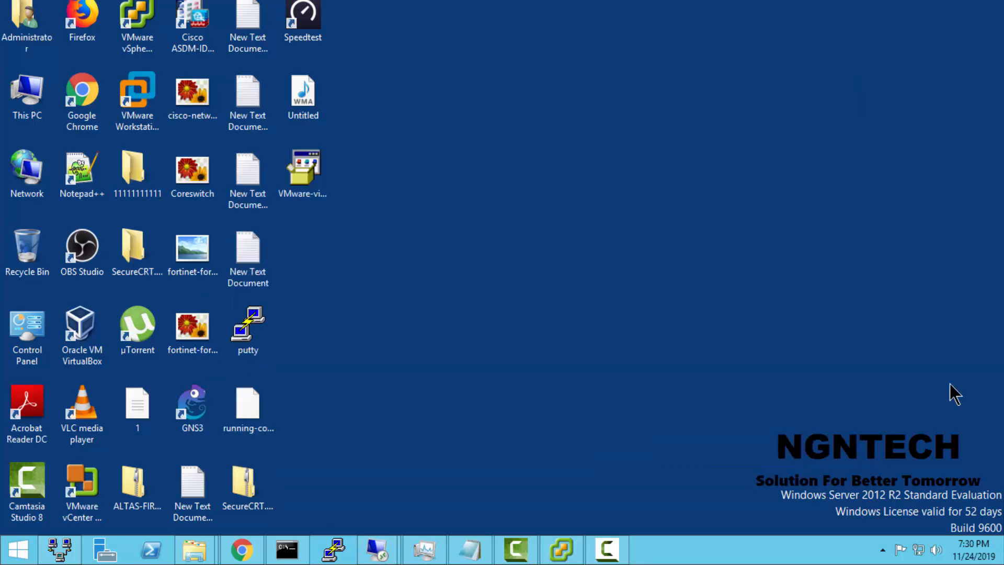
Step: Return to the 192.168.2.40 session, close the finished role installation wizard and start promoting the server to a domain controller
{"action": "mouse_move", "coordinate": [376, 547]}
{"action": "left_click", "coordinate": [450, 496]}
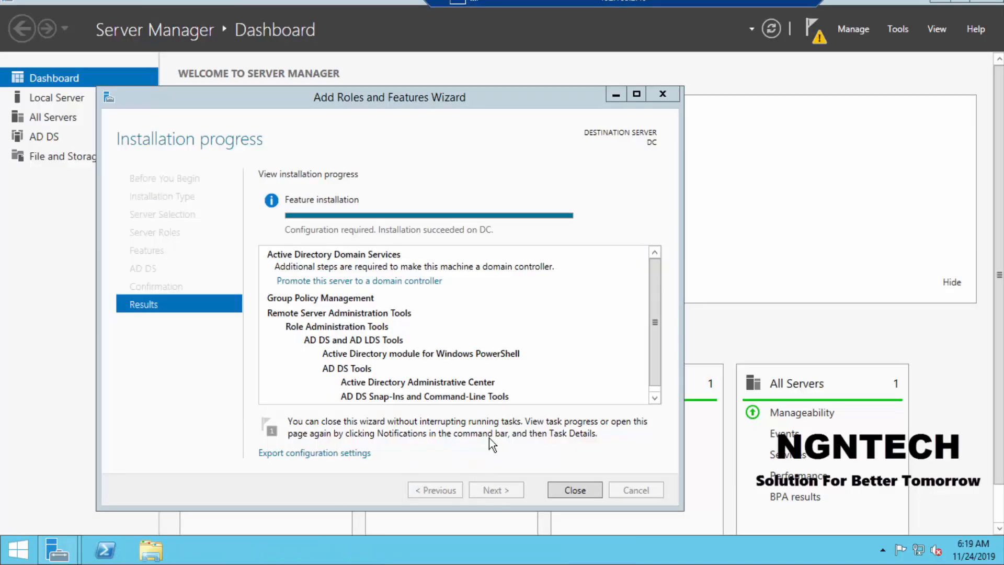
{"action": "left_click", "coordinate": [576, 489]}
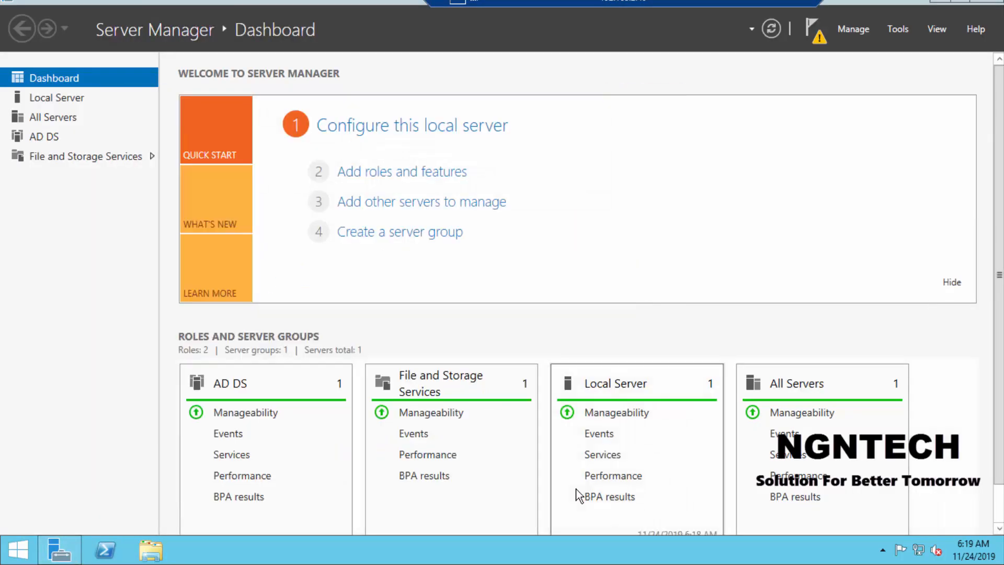
{"action": "left_click", "coordinate": [813, 30]}
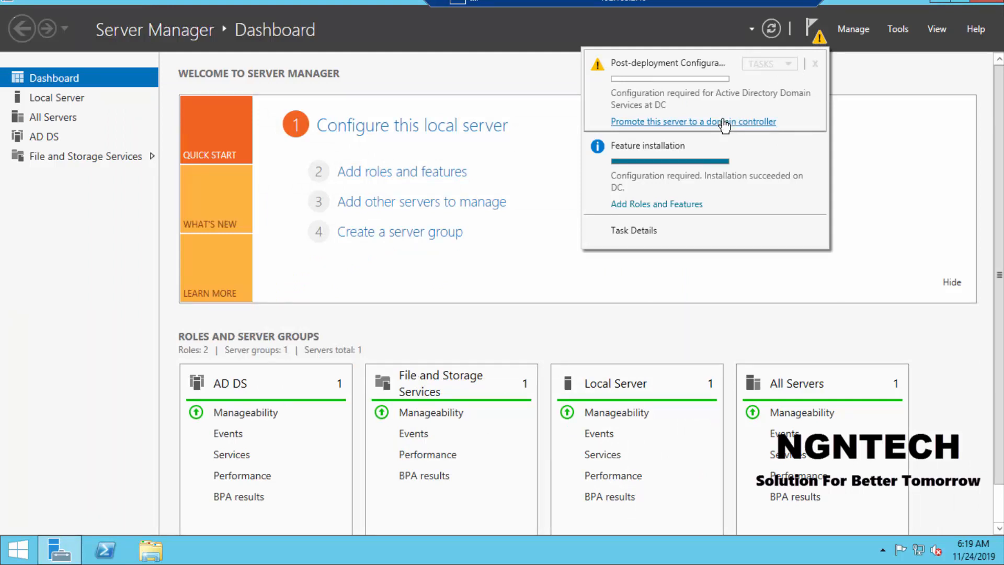
{"action": "left_click", "coordinate": [691, 123]}
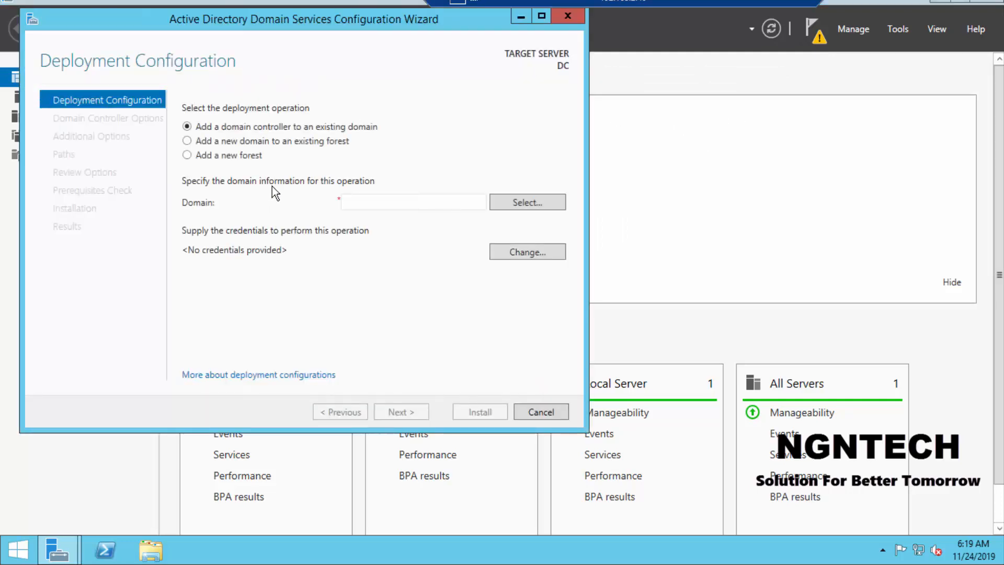
{"action": "left_click", "coordinate": [370, 200]}
{"action": "type", "text": "ngntech.com"}
{"action": "left_click_drag", "start_coordinate": [299, 29], "coordinate": [362, 34]}
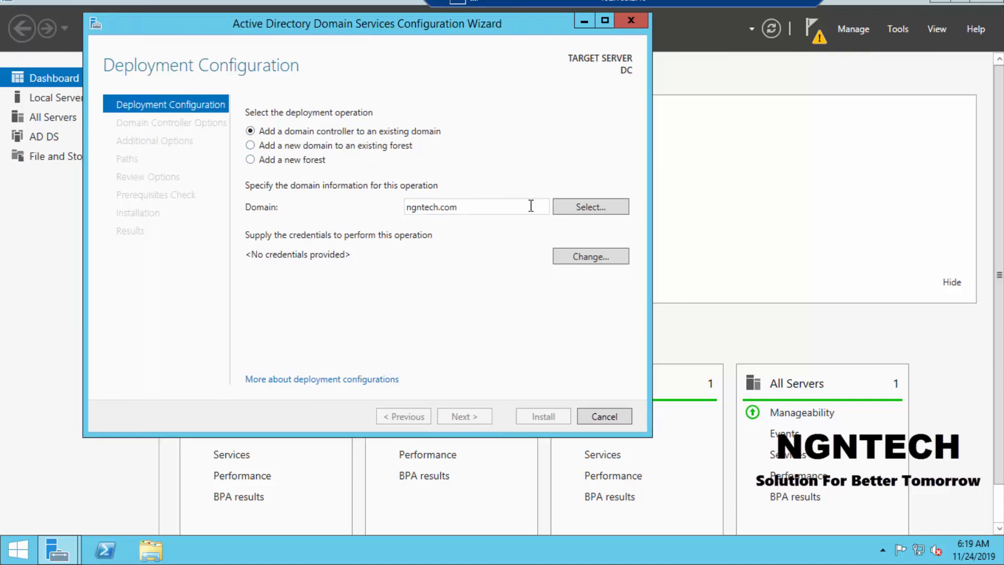
Step: Choose to add a new forest with the root domain name ngntech.com and continue to the domain controller options
{"action": "left_click", "coordinate": [295, 164]}
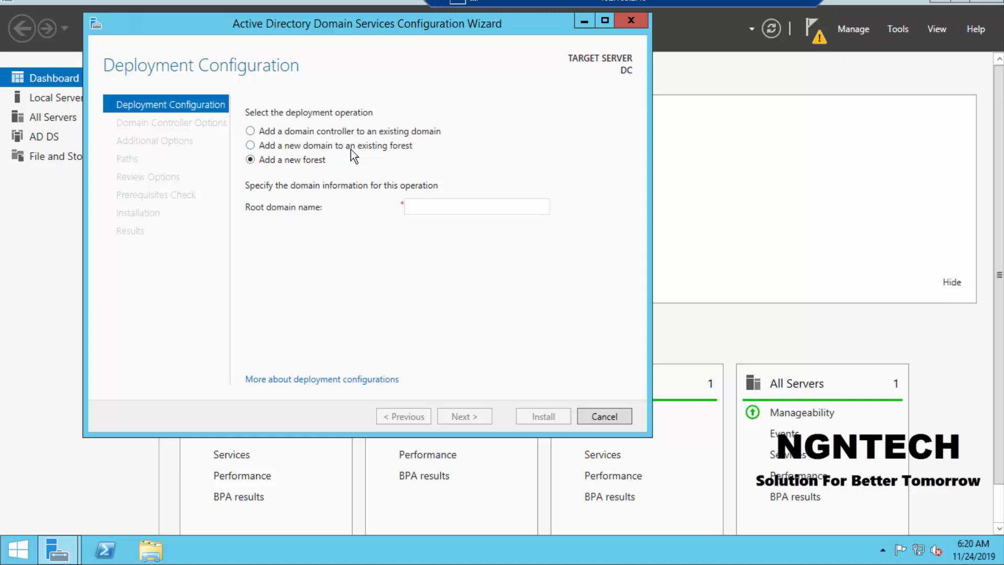
{"action": "left_click", "coordinate": [461, 212]}
{"action": "type", "text": "ngntech.com"}
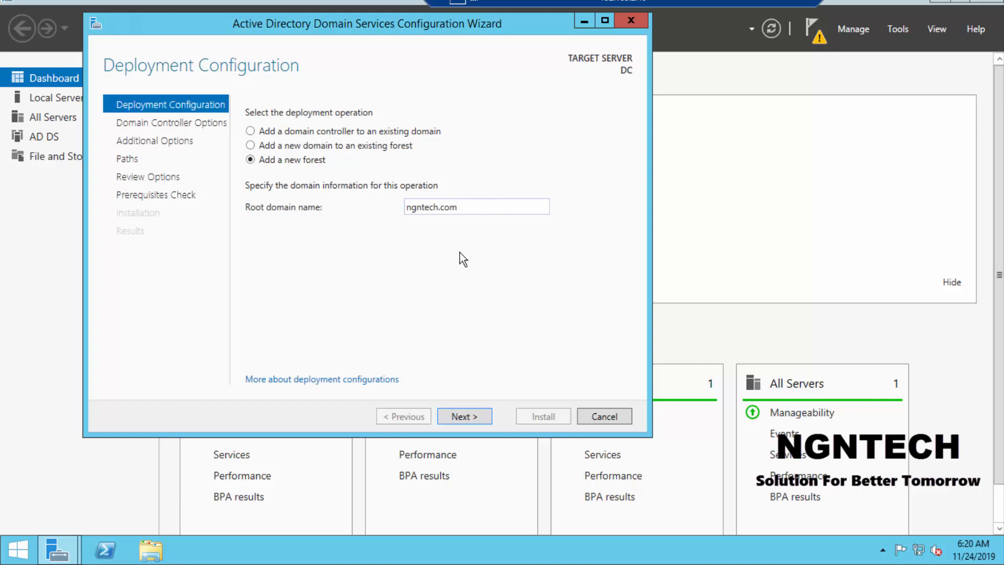
{"action": "left_click", "coordinate": [461, 418]}
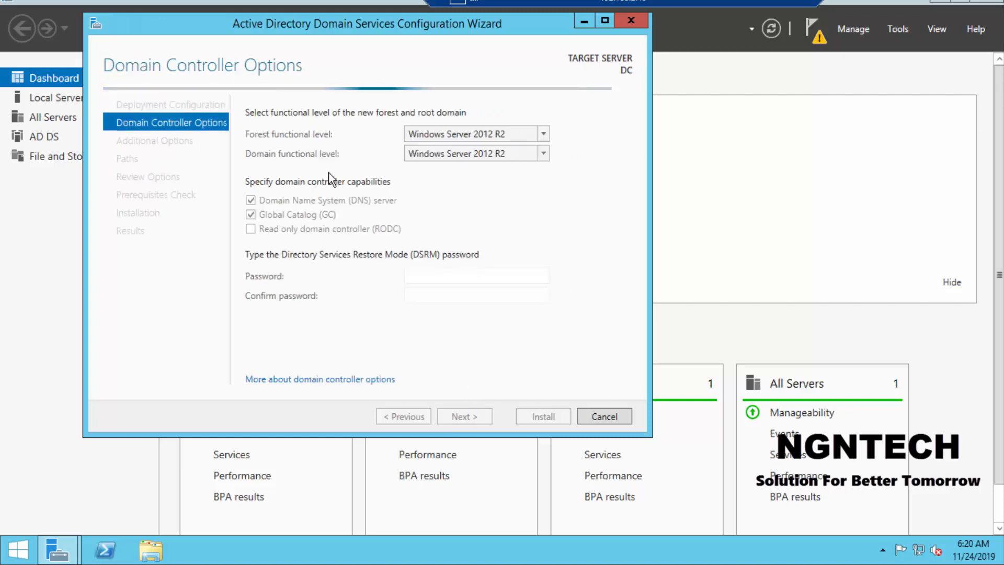
Step: Set both the forest and domain functional levels to Windows Server 2008
{"action": "left_click", "coordinate": [478, 139]}
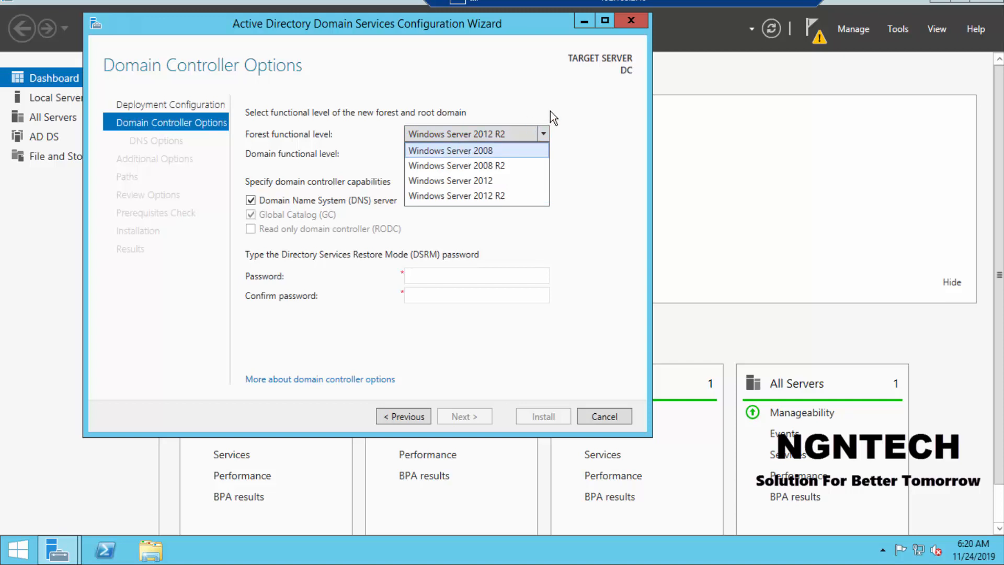
{"action": "left_click", "coordinate": [466, 151]}
{"action": "left_click", "coordinate": [466, 154]}
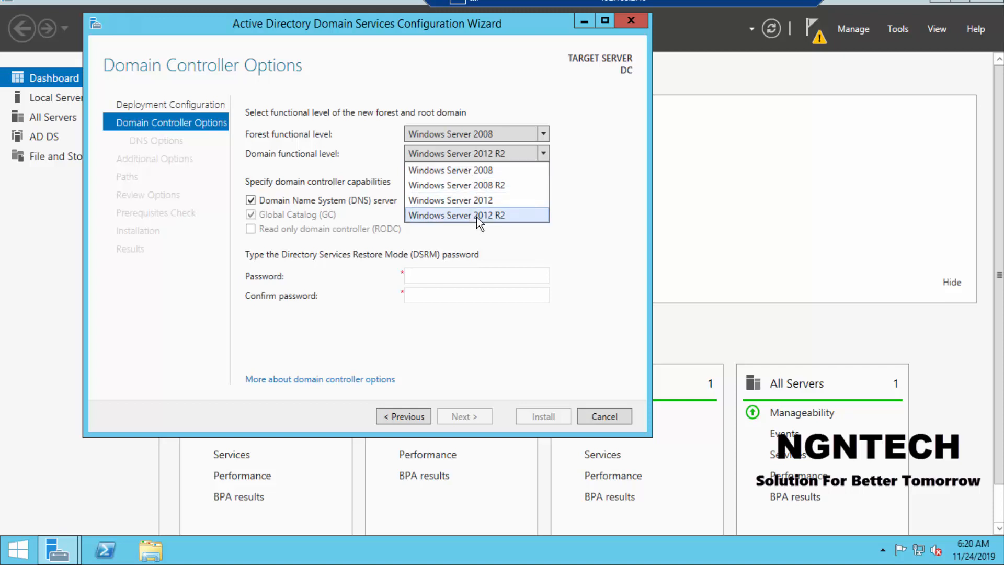
{"action": "left_click", "coordinate": [491, 171]}
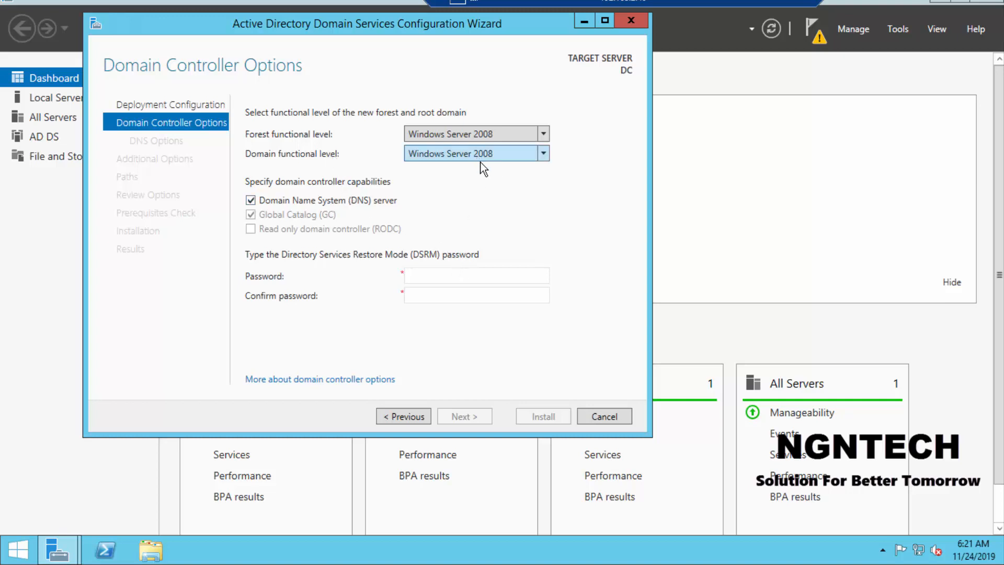
Step: Enter and confirm the Directory Services Restore Mode password and continue to the DNS options
{"action": "left_click", "coordinate": [446, 277]}
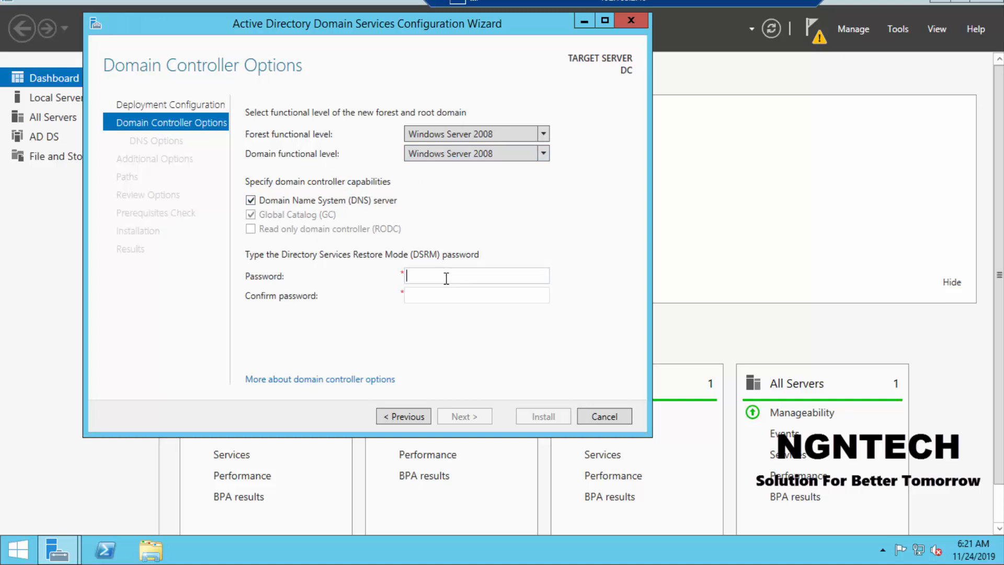
{"action": "type", "text": "••••••••"}
{"action": "key", "text": "Tab"}
{"action": "type", "text": "••••••••"}
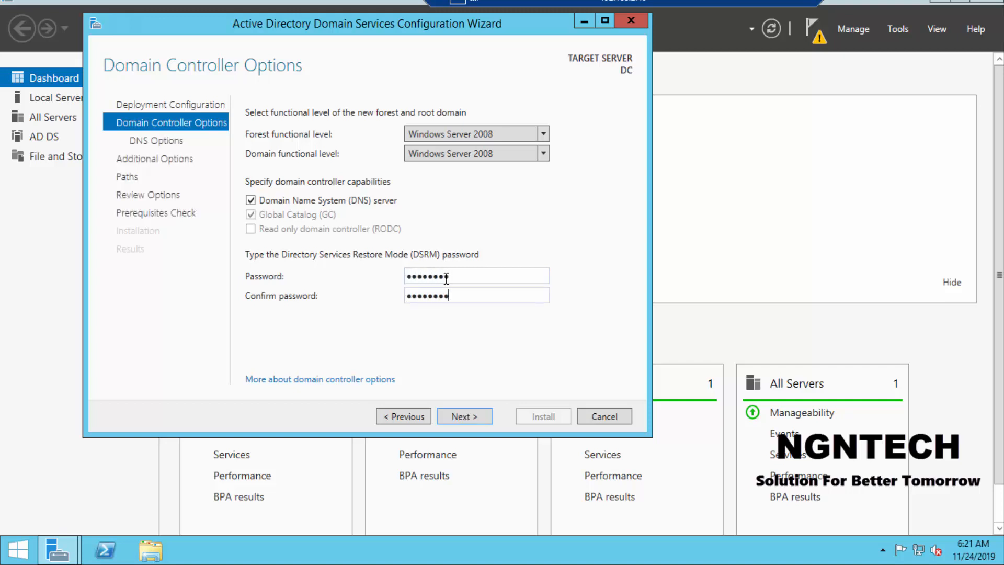
{"action": "left_click", "coordinate": [460, 418]}
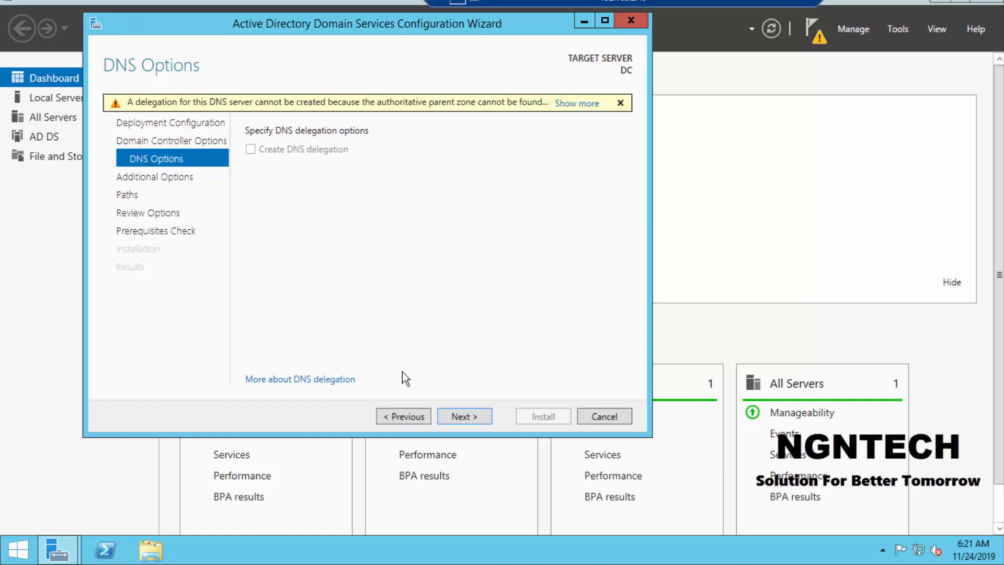
Step: Accept the default DNS options, the NetBIOS domain name NGNTECH and the default database, log and SYSVOL folders
{"action": "left_click", "coordinate": [457, 417]}
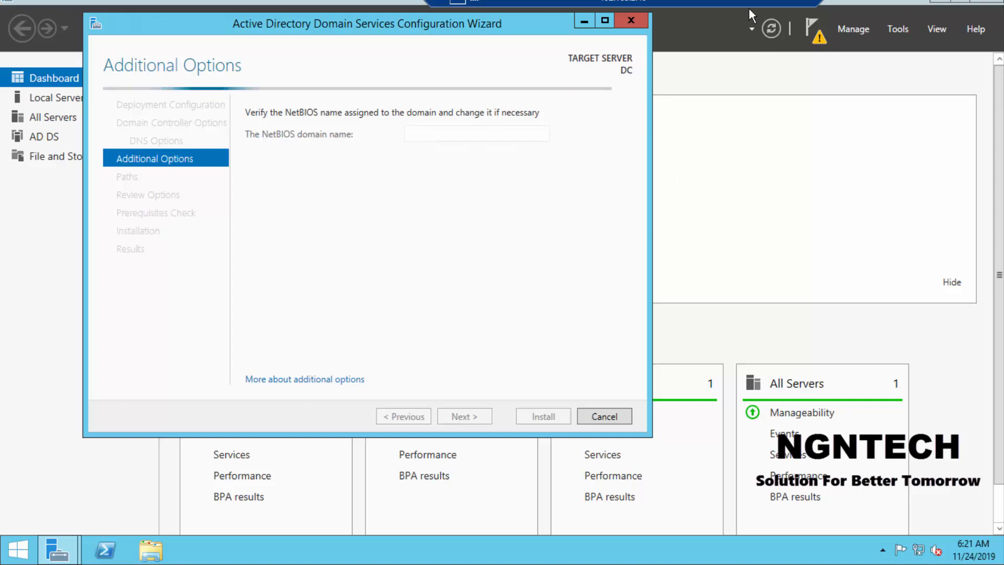
{"action": "left_click", "coordinate": [792, 7]}
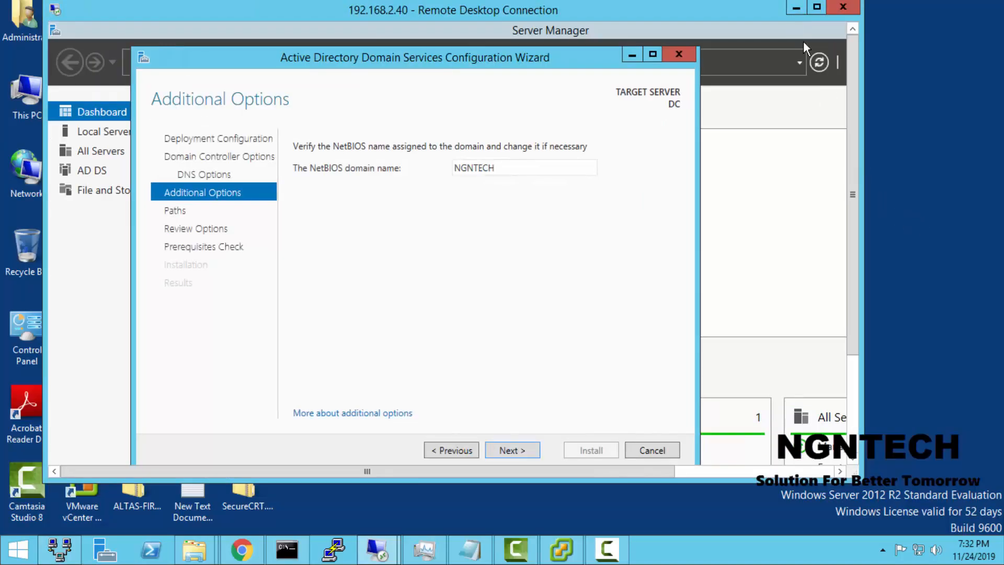
{"action": "left_click", "coordinate": [815, 7]}
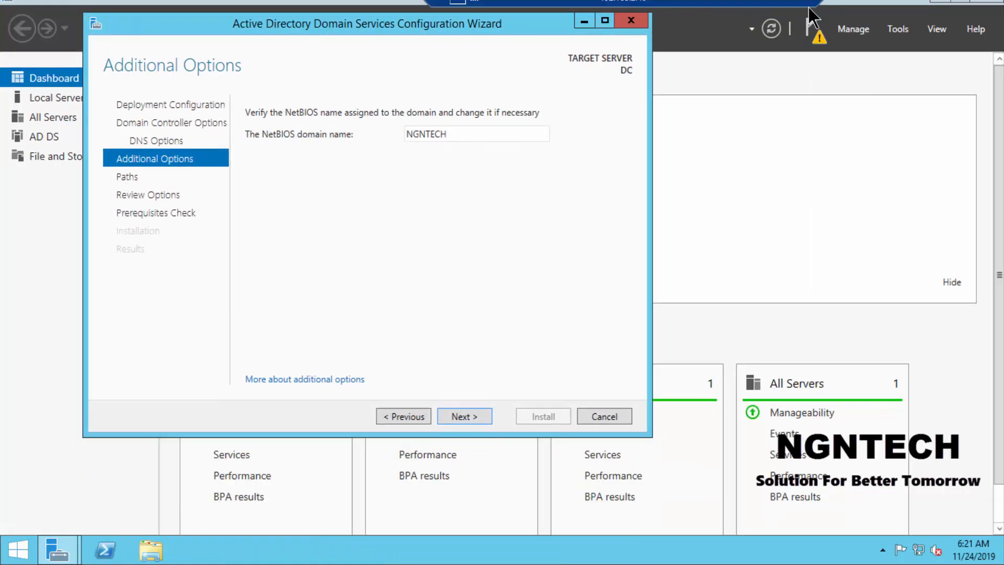
{"action": "left_click", "coordinate": [467, 412]}
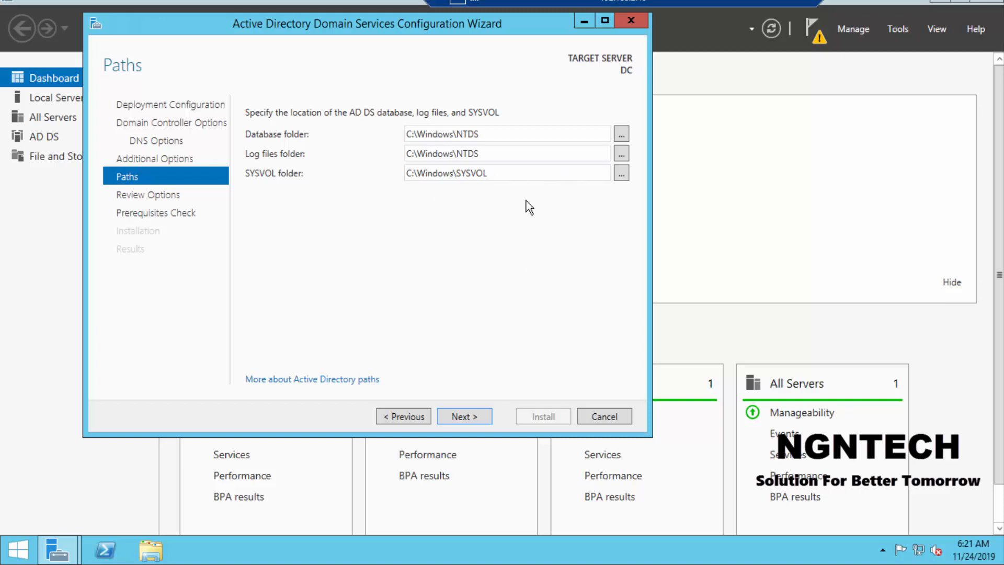
{"action": "left_click", "coordinate": [473, 418]}
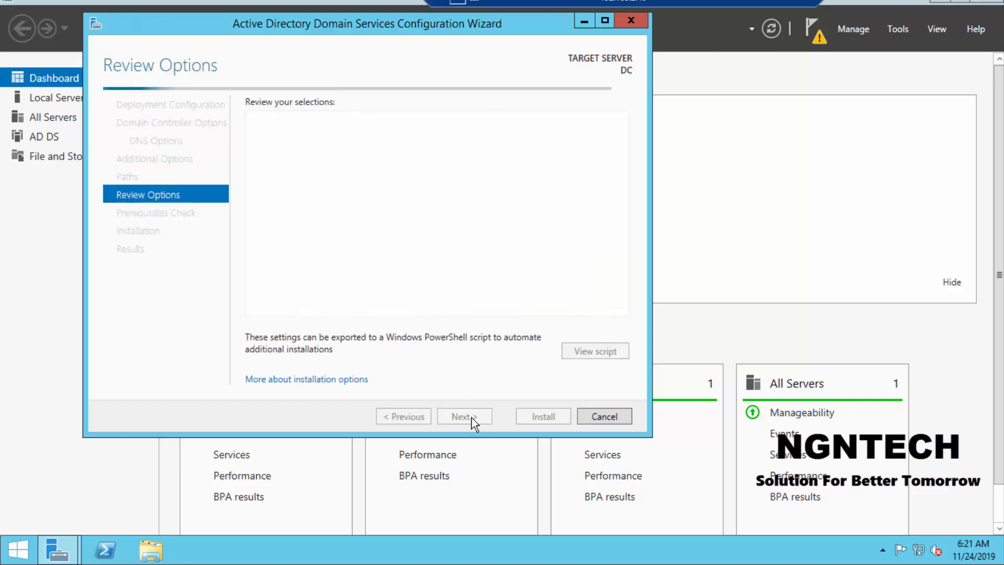
Step: Review the selected options and the prerequisites check results, and start the domain controller installation
{"action": "left_click_drag", "start_coordinate": [623, 217], "coordinate": [623, 312]}
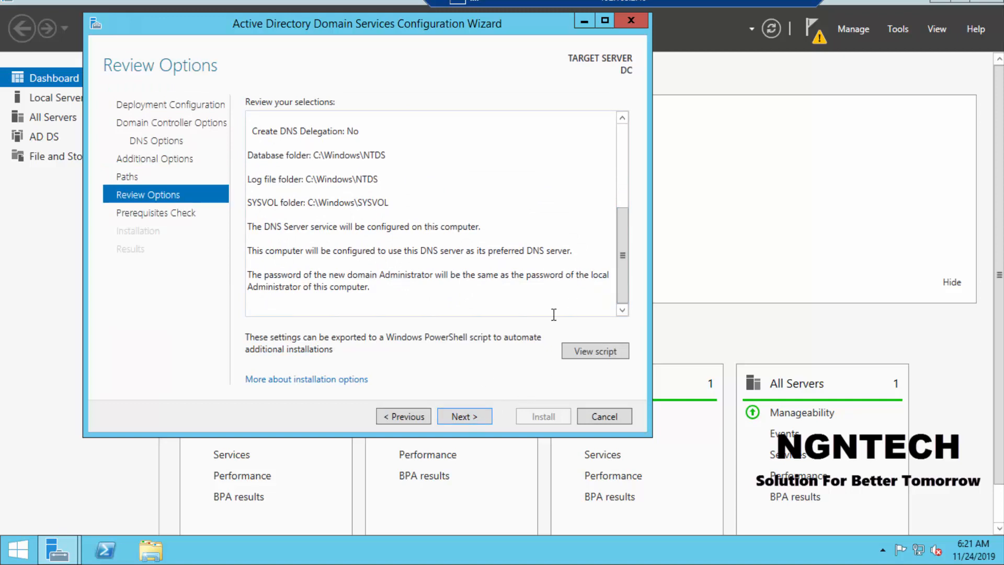
{"action": "left_click", "coordinate": [463, 414]}
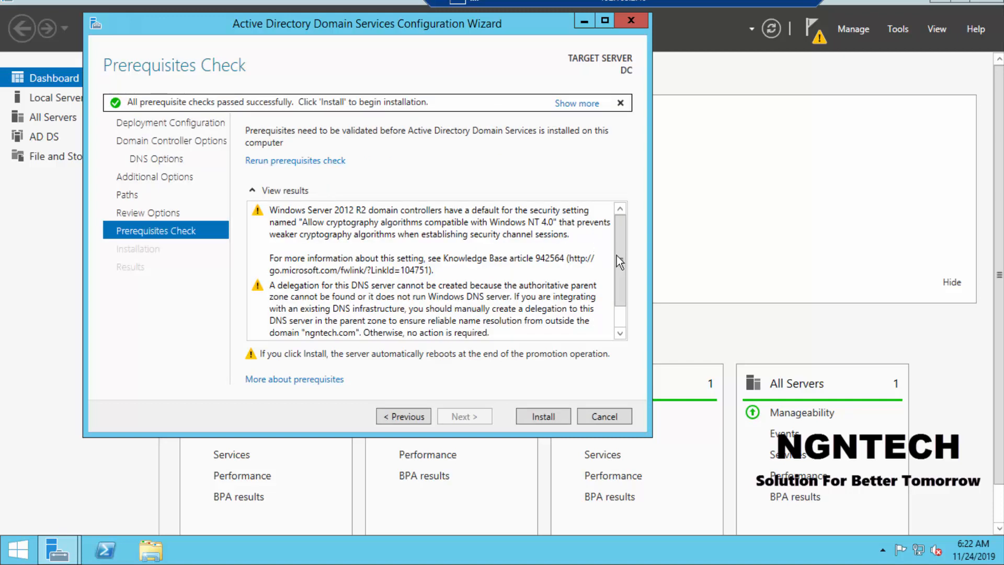
{"action": "left_click_drag", "start_coordinate": [617, 256], "coordinate": [626, 313]}
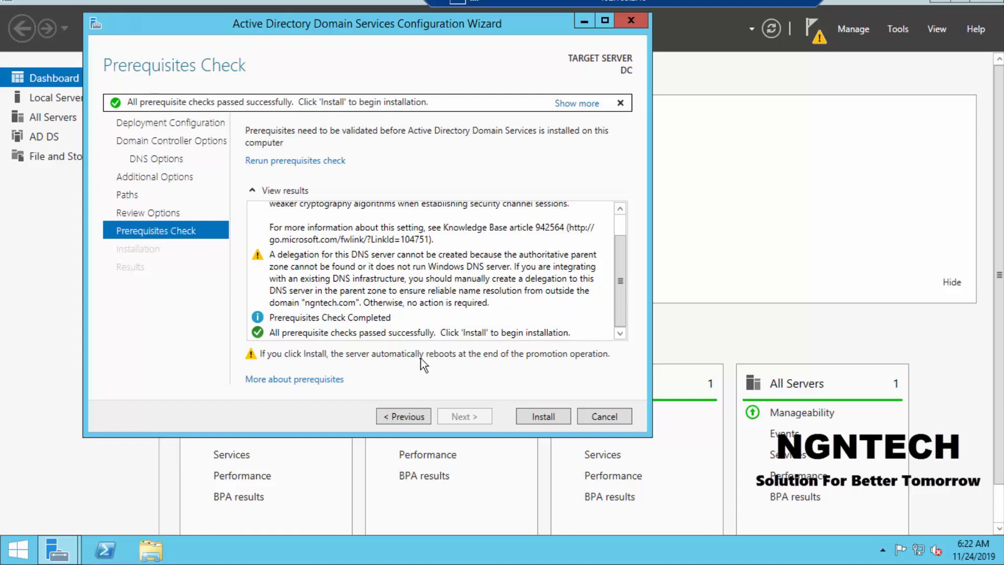
{"action": "left_click", "coordinate": [528, 411]}
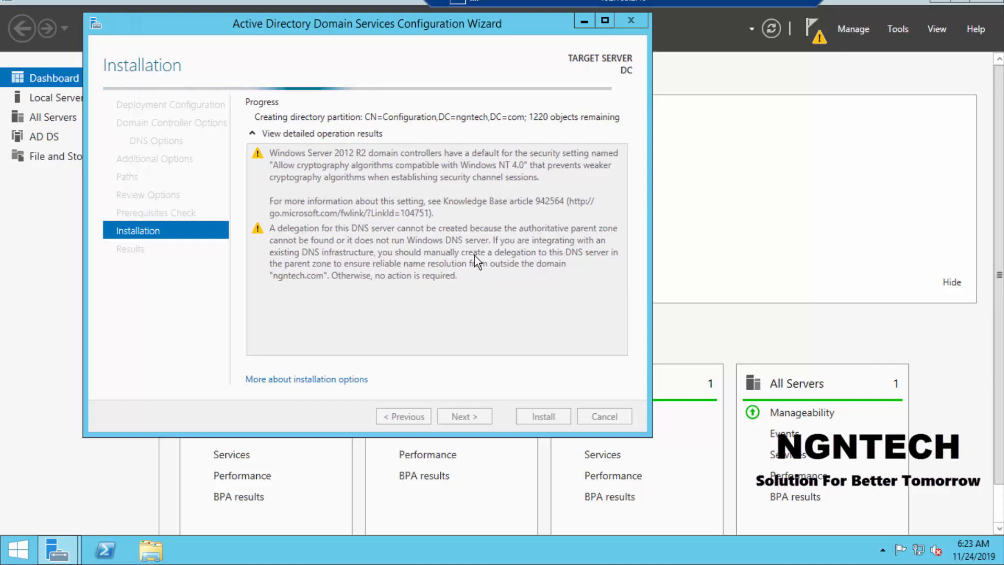
Step: Move the DC remote connection shortcut away from the other desktop icons, reconnect to DC with it and maximize the session
{"action": "left_click", "coordinate": [788, 2]}
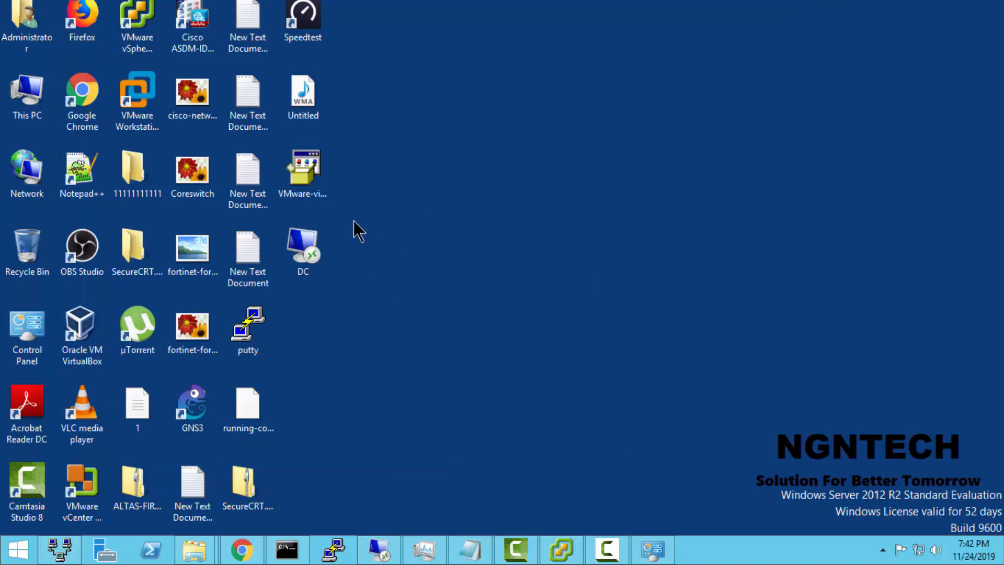
{"action": "left_click_drag", "start_coordinate": [309, 251], "coordinate": [920, 32]}
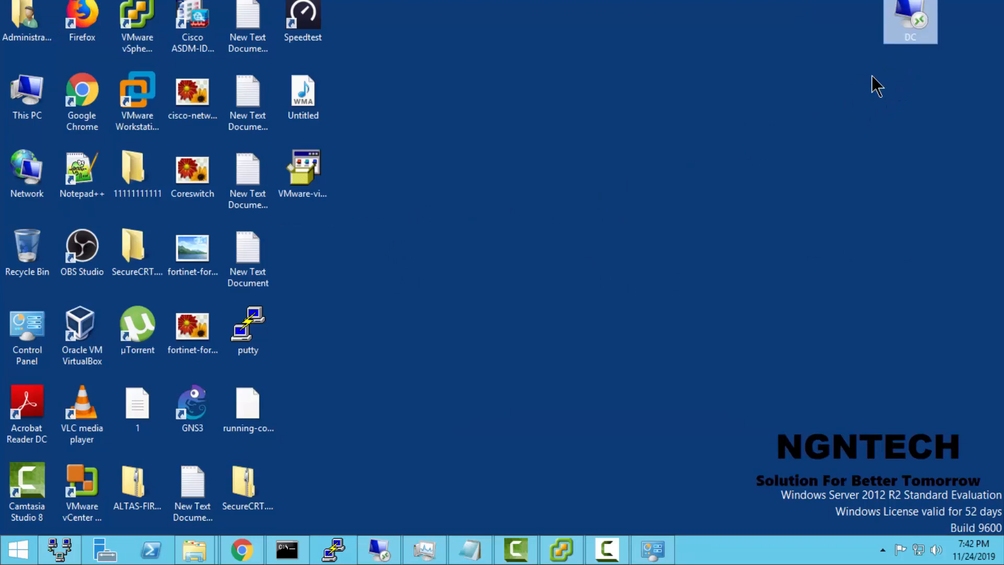
{"action": "double_click", "coordinate": [914, 23]}
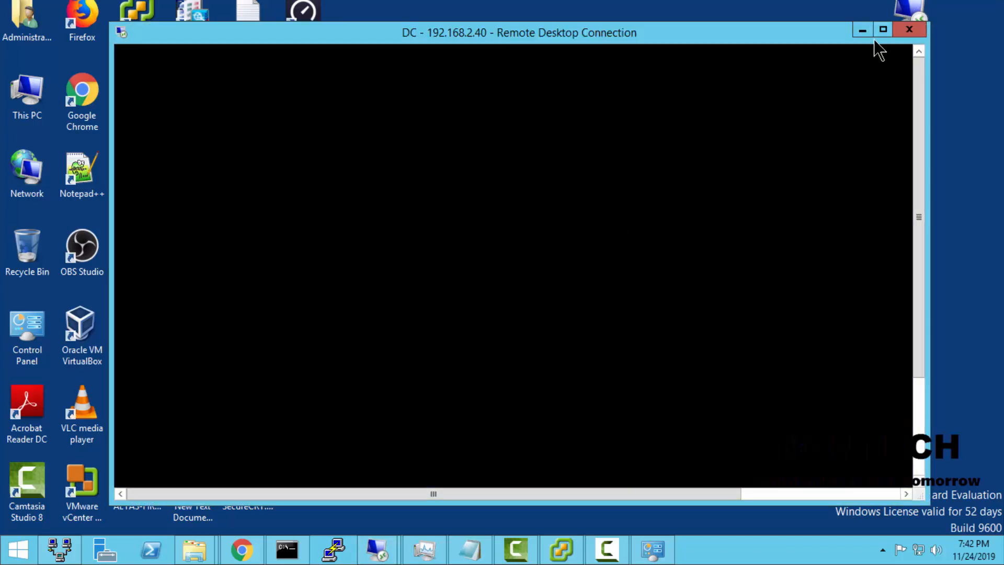
{"action": "left_click", "coordinate": [883, 30]}
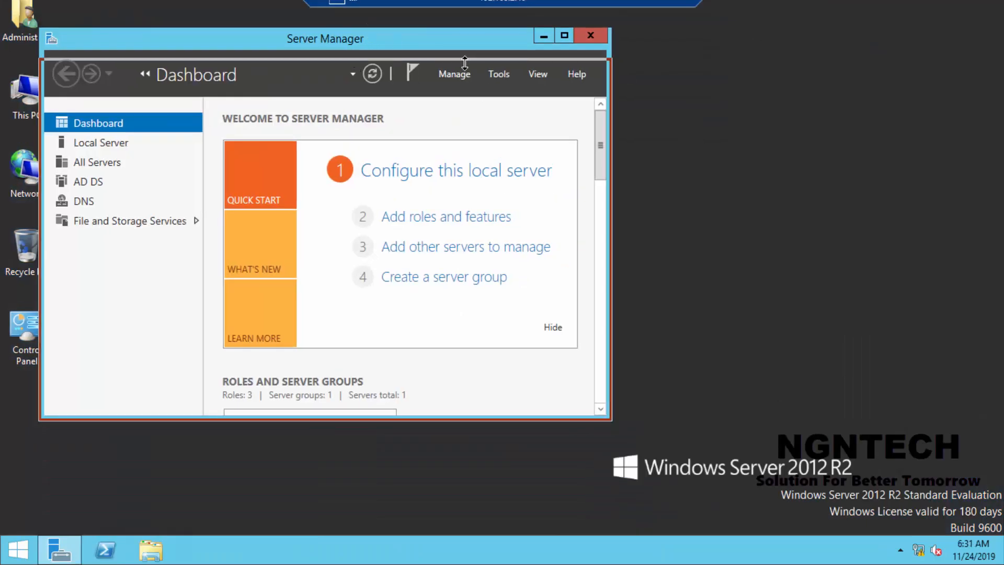
Step: Close Server Manager and view the system information of This PC to check the computer name and domain
{"action": "left_click_drag", "start_coordinate": [362, 39], "coordinate": [580, 85]}
{"action": "left_click", "coordinate": [666, 81]}
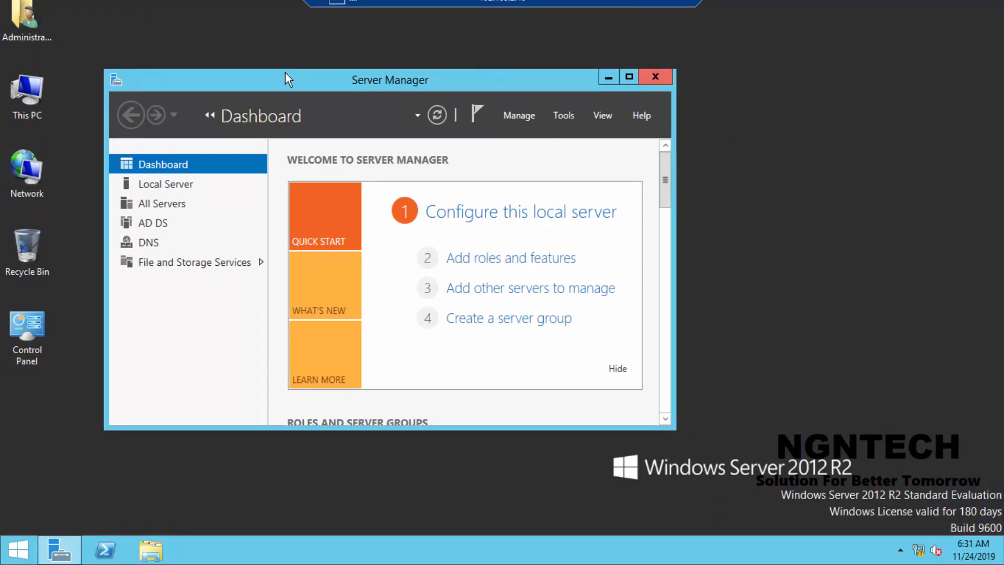
{"action": "right_click", "coordinate": [33, 102]}
{"action": "left_click", "coordinate": [78, 252]}
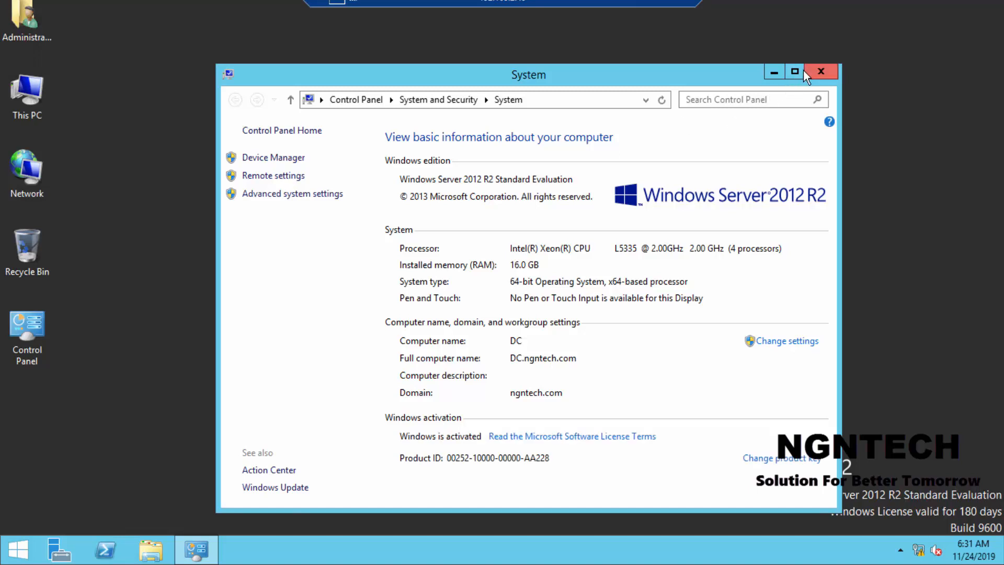
{"action": "left_click", "coordinate": [790, 75]}
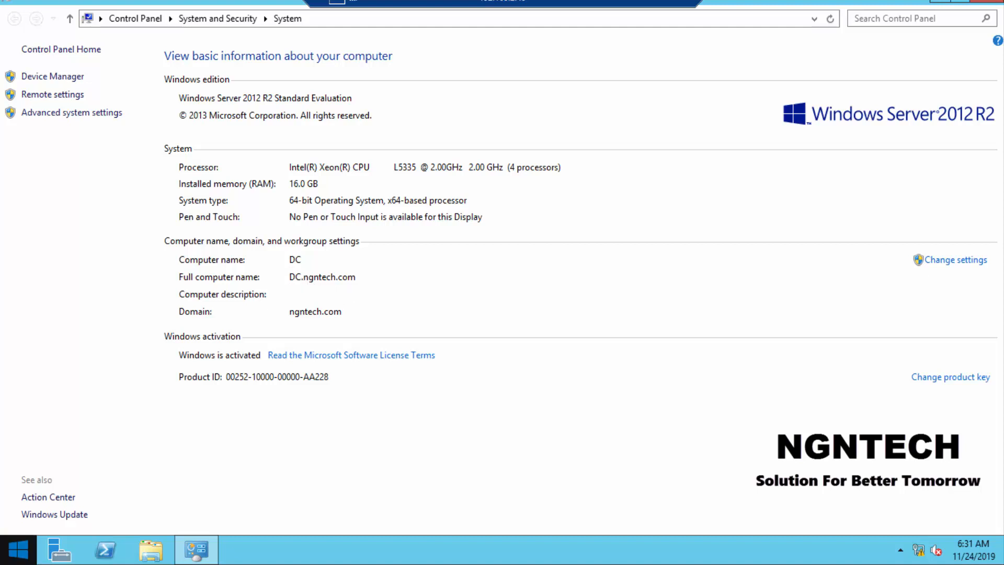
Step: Open Active Directory Users and Computers and expand the ngntech.com domain to check its default containers
{"action": "left_click", "coordinate": [18, 549]}
{"action": "left_click", "coordinate": [109, 521]}
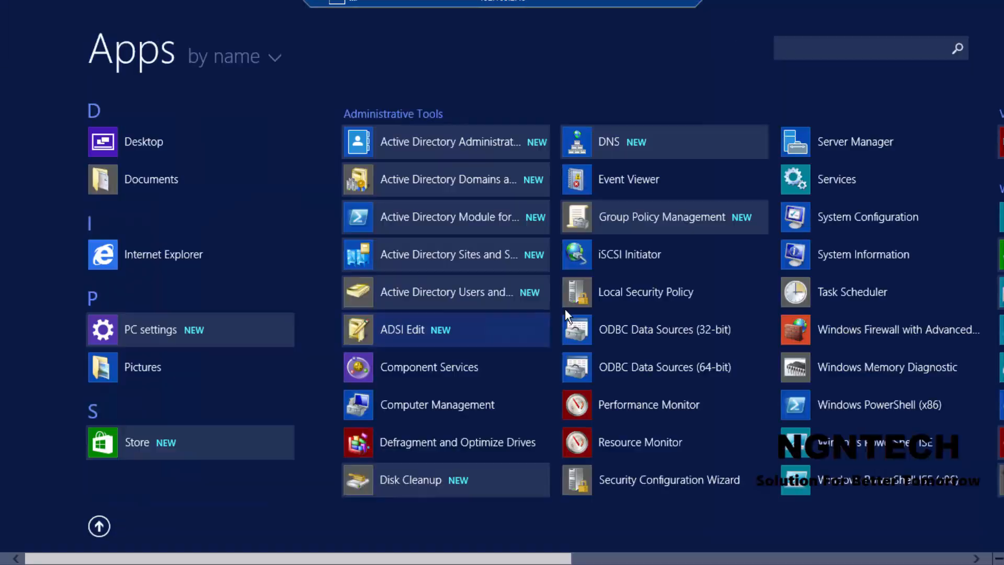
{"action": "left_click", "coordinate": [455, 295]}
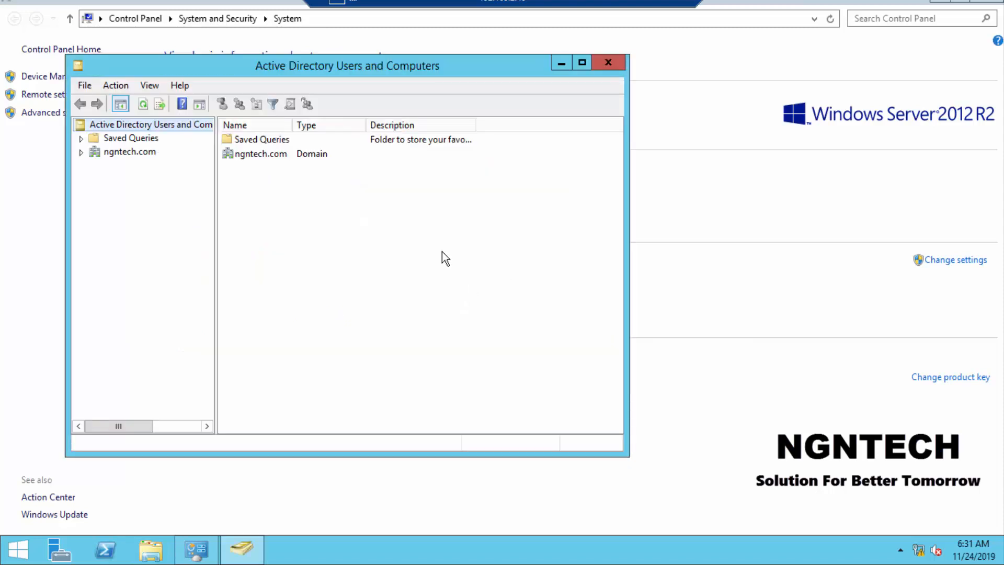
{"action": "left_click", "coordinate": [80, 152]}
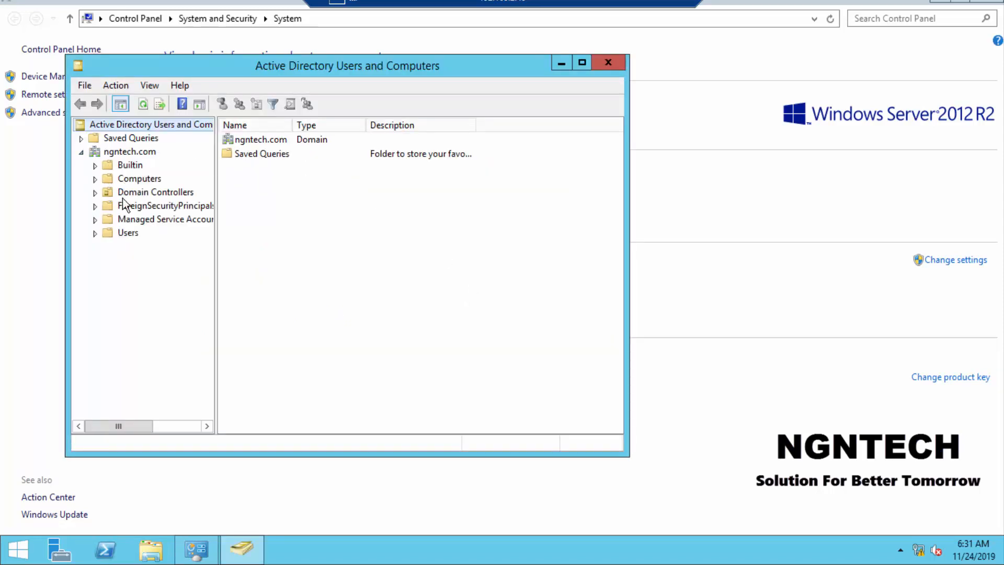
Step: Open DNS Manager and view the records of the ngntech.com forward lookup zone on server DC
{"action": "left_click", "coordinate": [26, 560]}
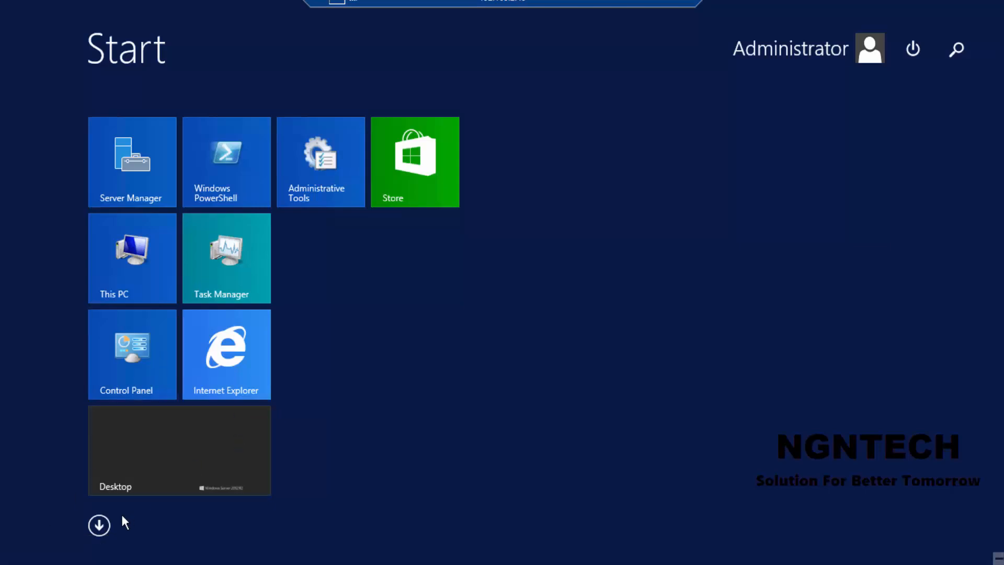
{"action": "left_click", "coordinate": [100, 526]}
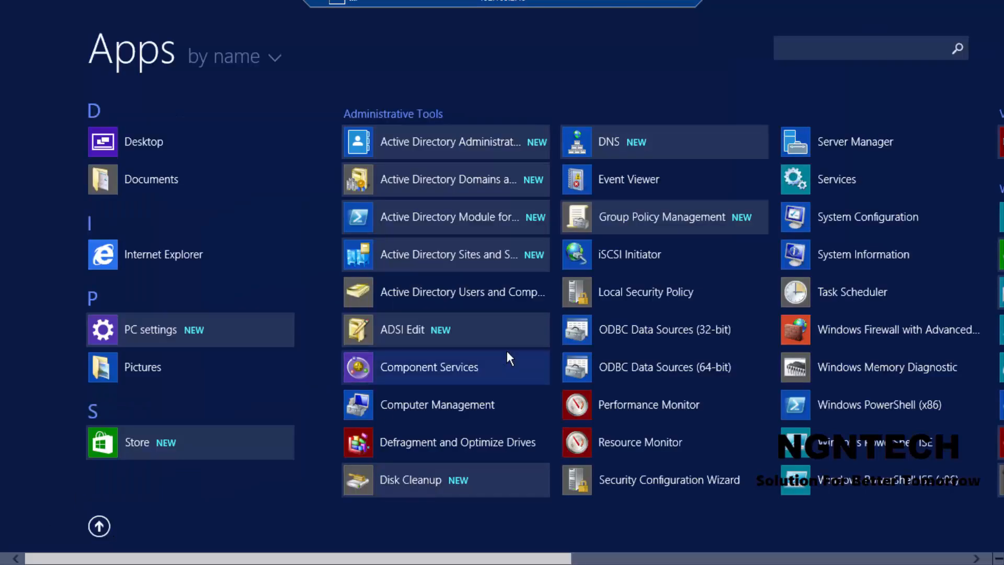
{"action": "left_click", "coordinate": [613, 144]}
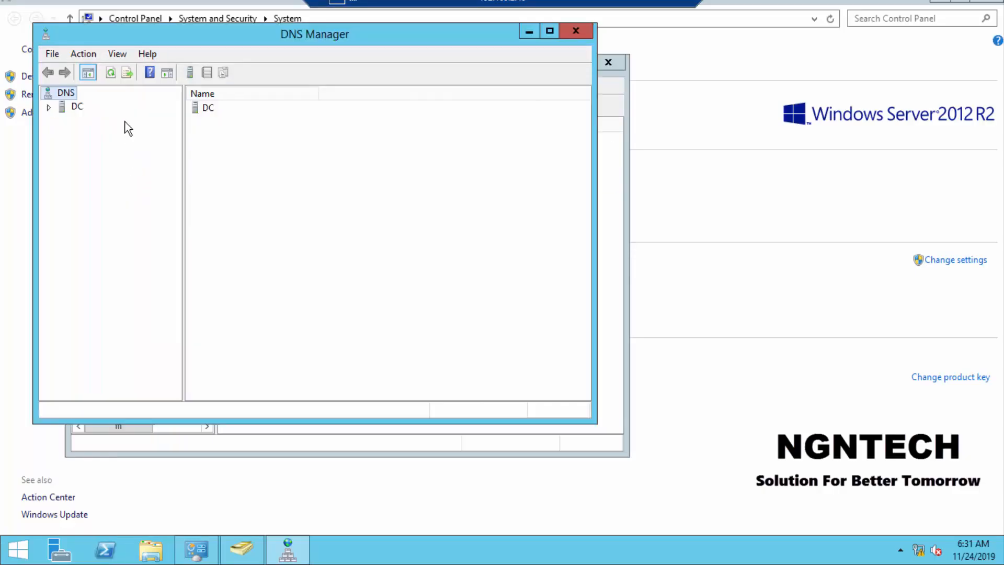
{"action": "double_click", "coordinate": [58, 108]}
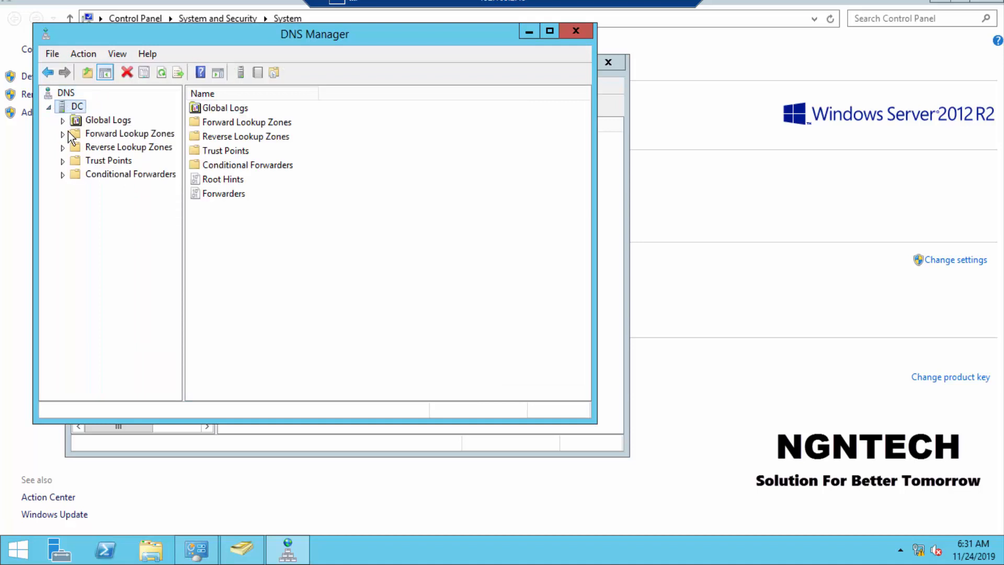
{"action": "double_click", "coordinate": [74, 135]}
{"action": "left_click", "coordinate": [119, 161]}
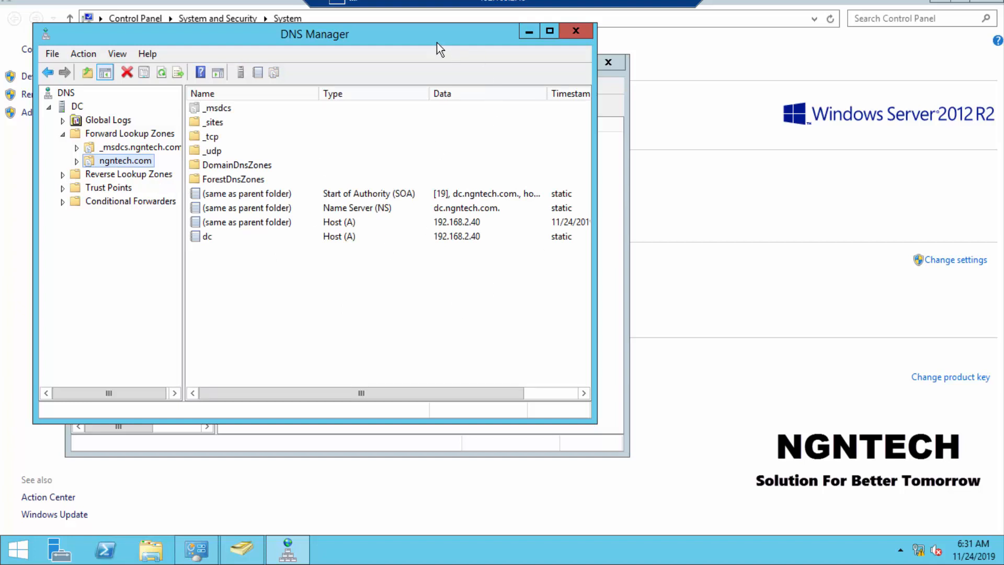
Step: Minimize the DNS Manager, Active Directory Users and Computers and System windows to show the desktop
{"action": "left_click_drag", "start_coordinate": [438, 43], "coordinate": [628, 91]}
{"action": "left_click", "coordinate": [668, 78]}
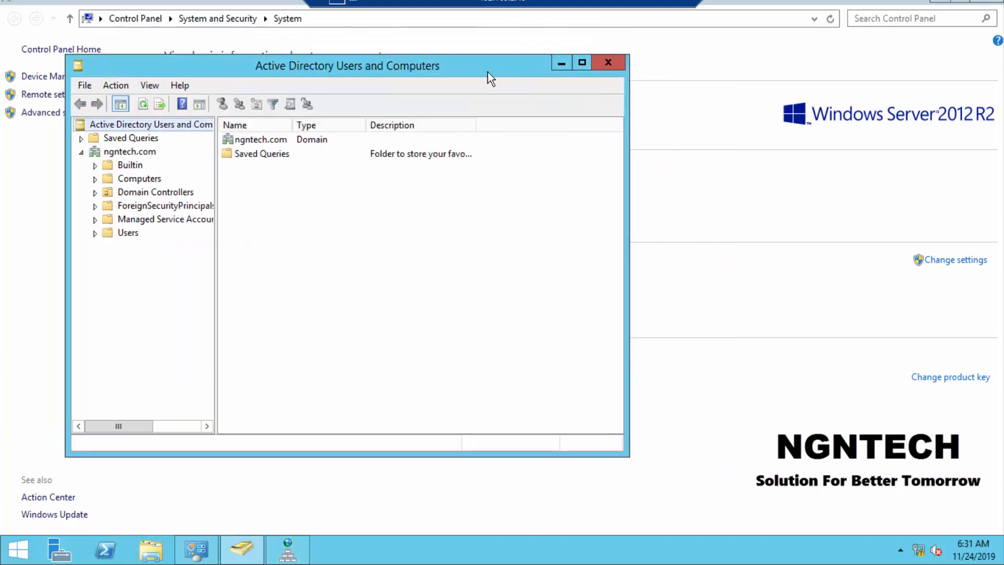
{"action": "left_click_drag", "start_coordinate": [524, 74], "coordinate": [595, 74]}
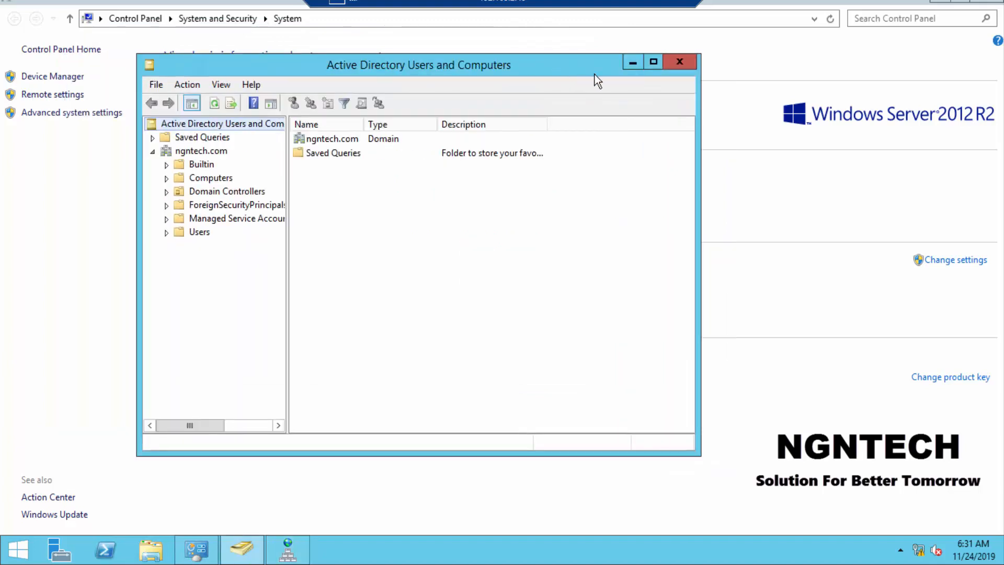
{"action": "left_click", "coordinate": [634, 65]}
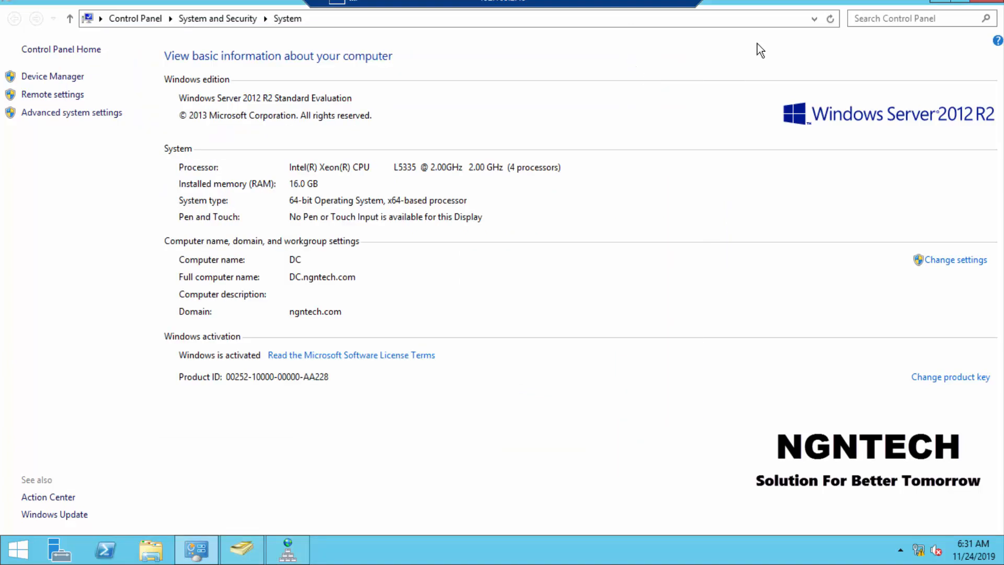
{"action": "left_click", "coordinate": [943, 2]}
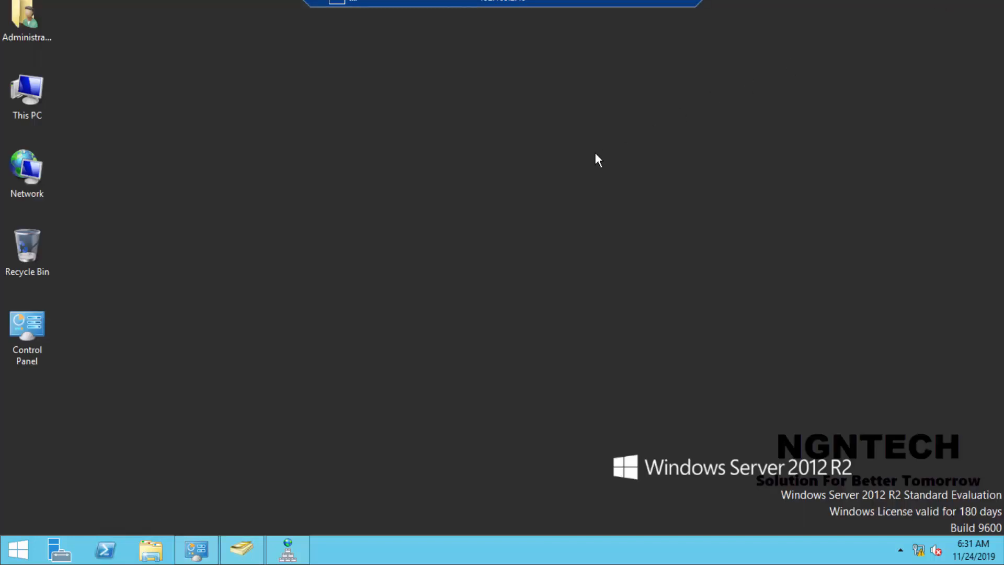